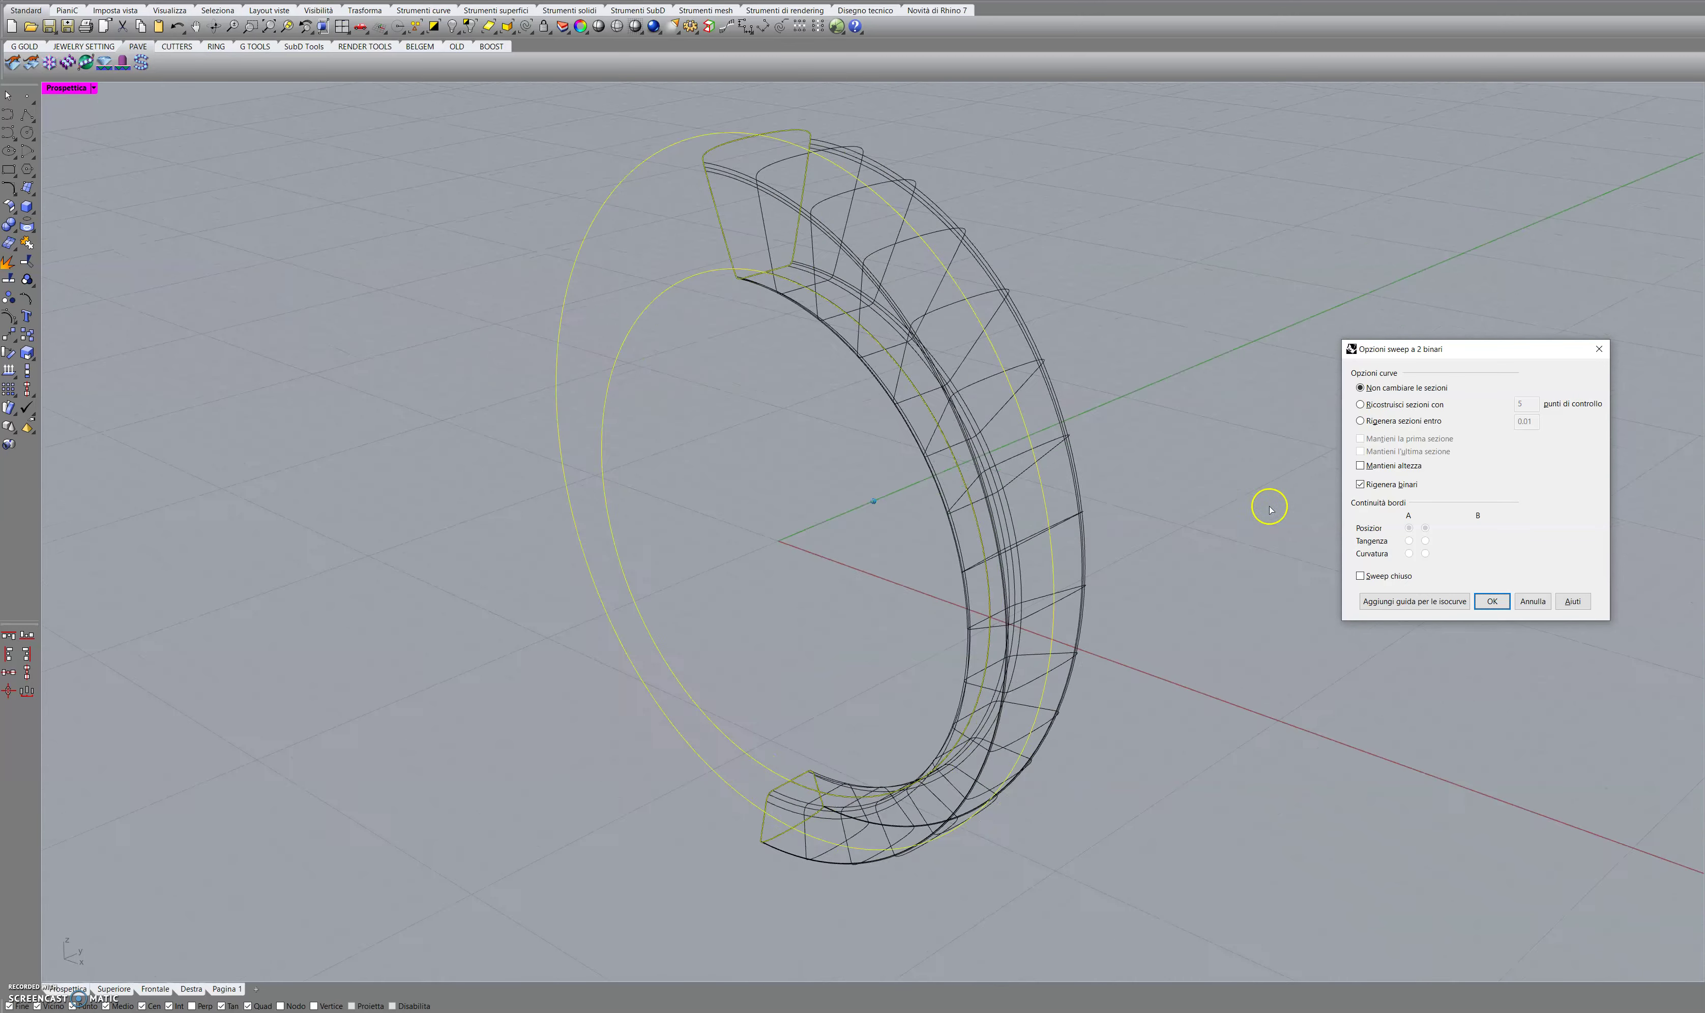
Preview the two-rail sweep with Maintain height (Mantieni altezza) on and off, and turn on Closed sweep (Sweep chiuso).
{"action": "left_click", "coordinate": [1396, 467]}
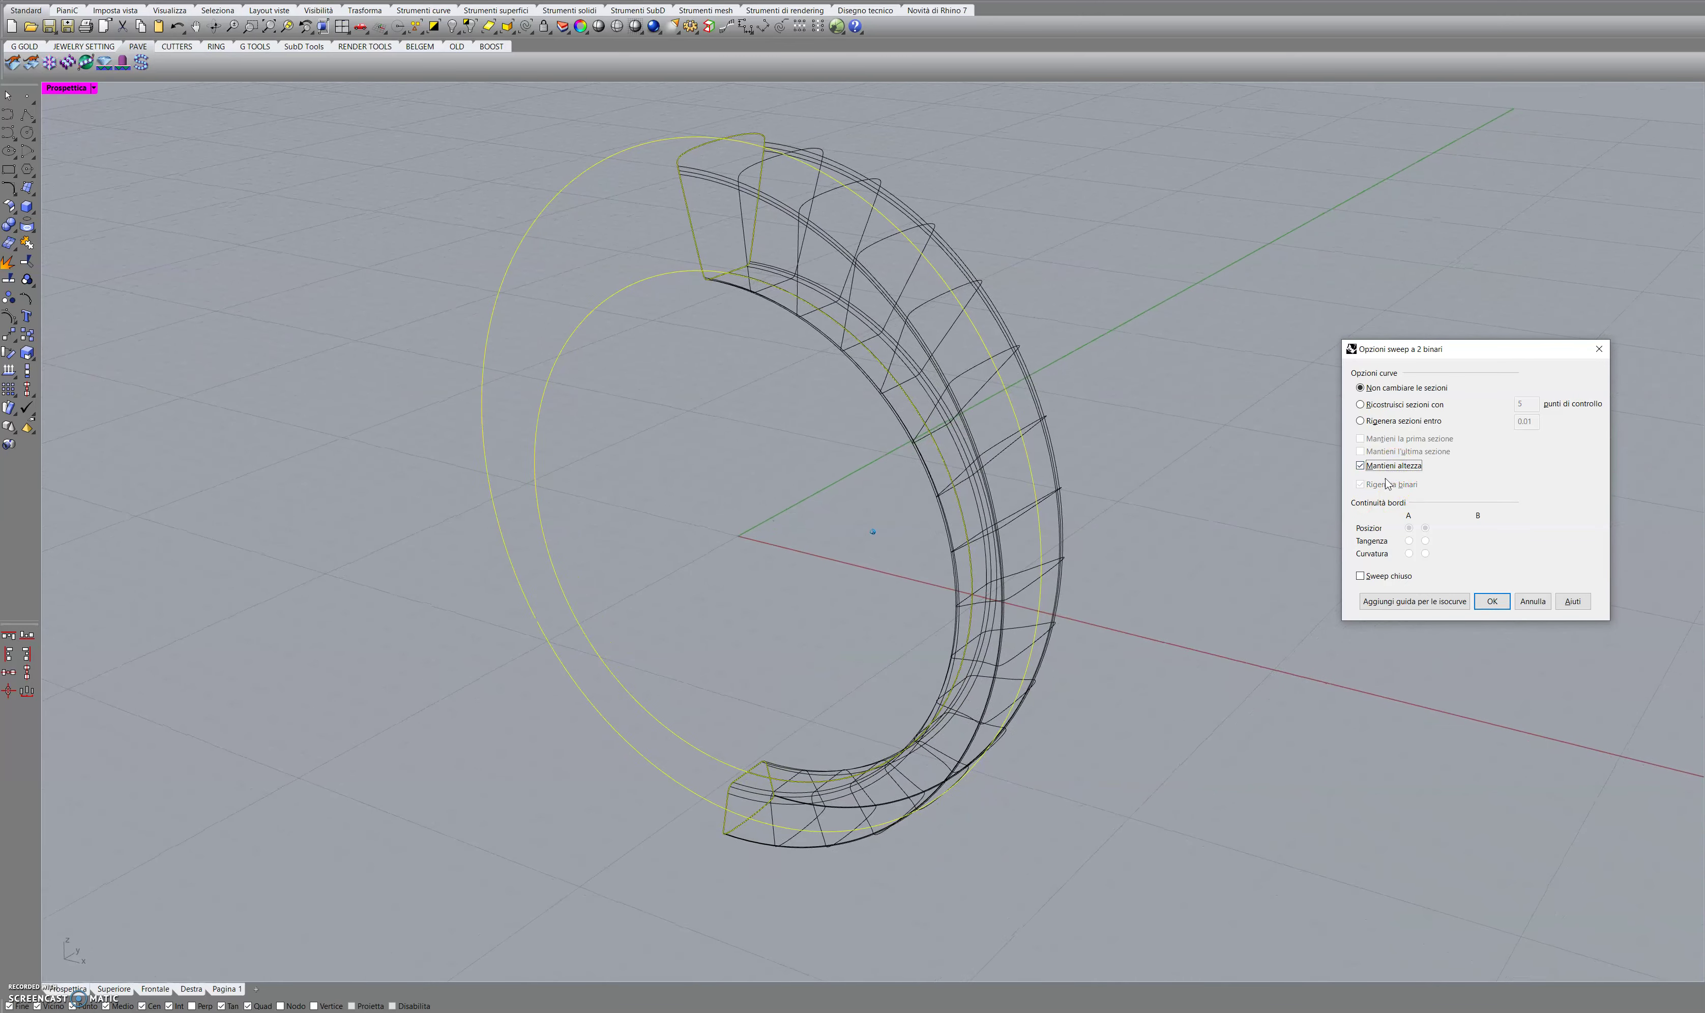
{"action": "left_click", "coordinate": [1397, 464]}
{"action": "left_click", "coordinate": [1389, 575]}
Compare the sweep with and without Maintain height from the right view, and create the closed two-rail sweep.
{"action": "right_click_drag", "start_coordinate": [1318, 579], "coordinate": [1080, 613]}
{"action": "key", "text": "ctrl+Tab"}
{"action": "key", "text": "ctrl+Tab"}
{"action": "key", "text": "ctrl+Tab"}
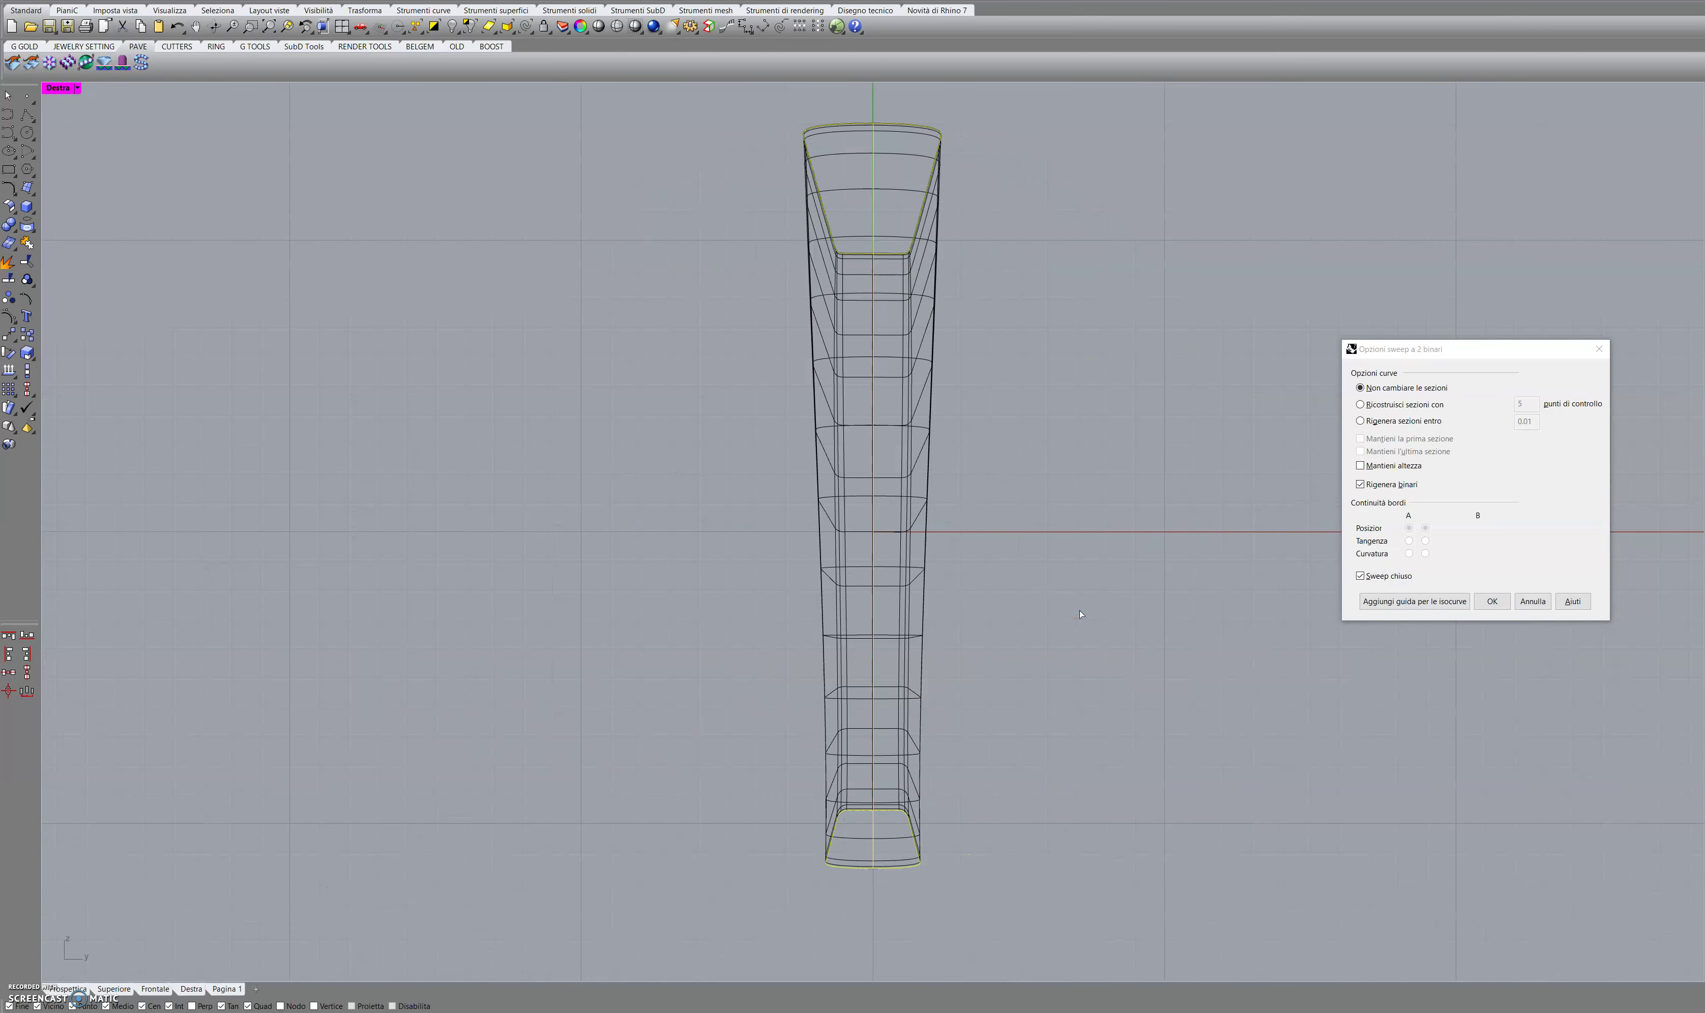
{"action": "left_click", "coordinate": [1393, 462]}
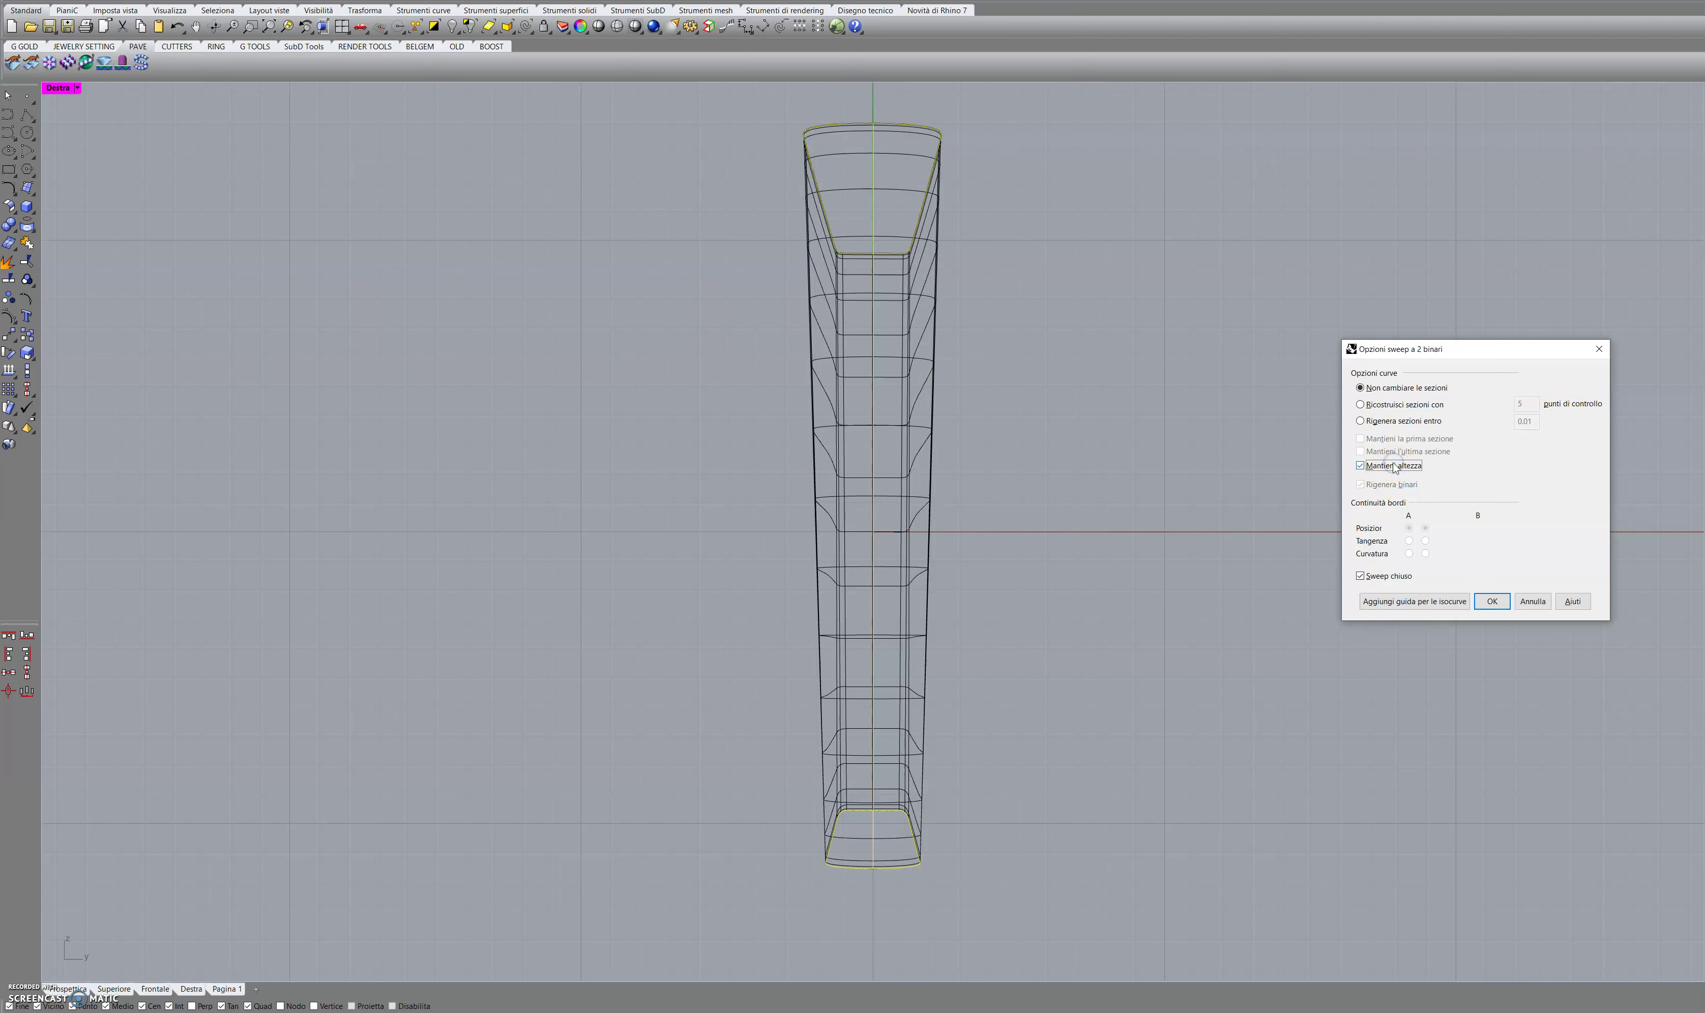
{"action": "left_click", "coordinate": [1394, 466]}
{"action": "left_click", "coordinate": [1394, 466]}
{"action": "left_click", "coordinate": [1394, 468]}
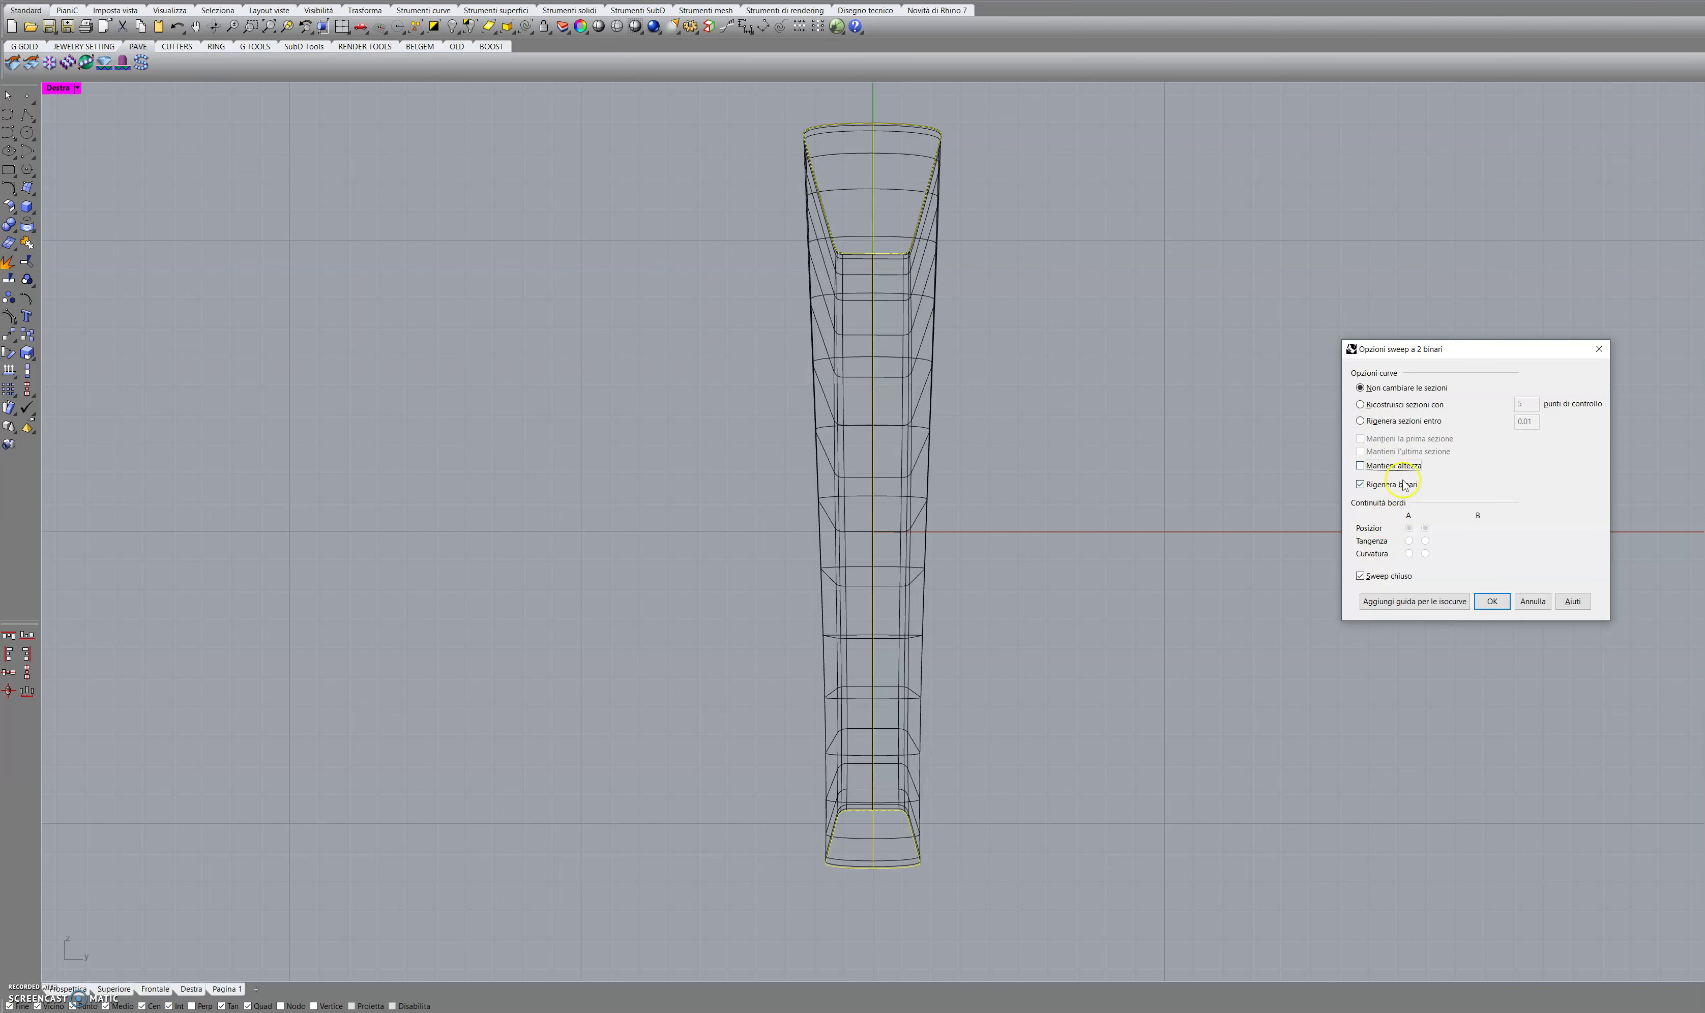
{"action": "left_click", "coordinate": [1487, 599]}
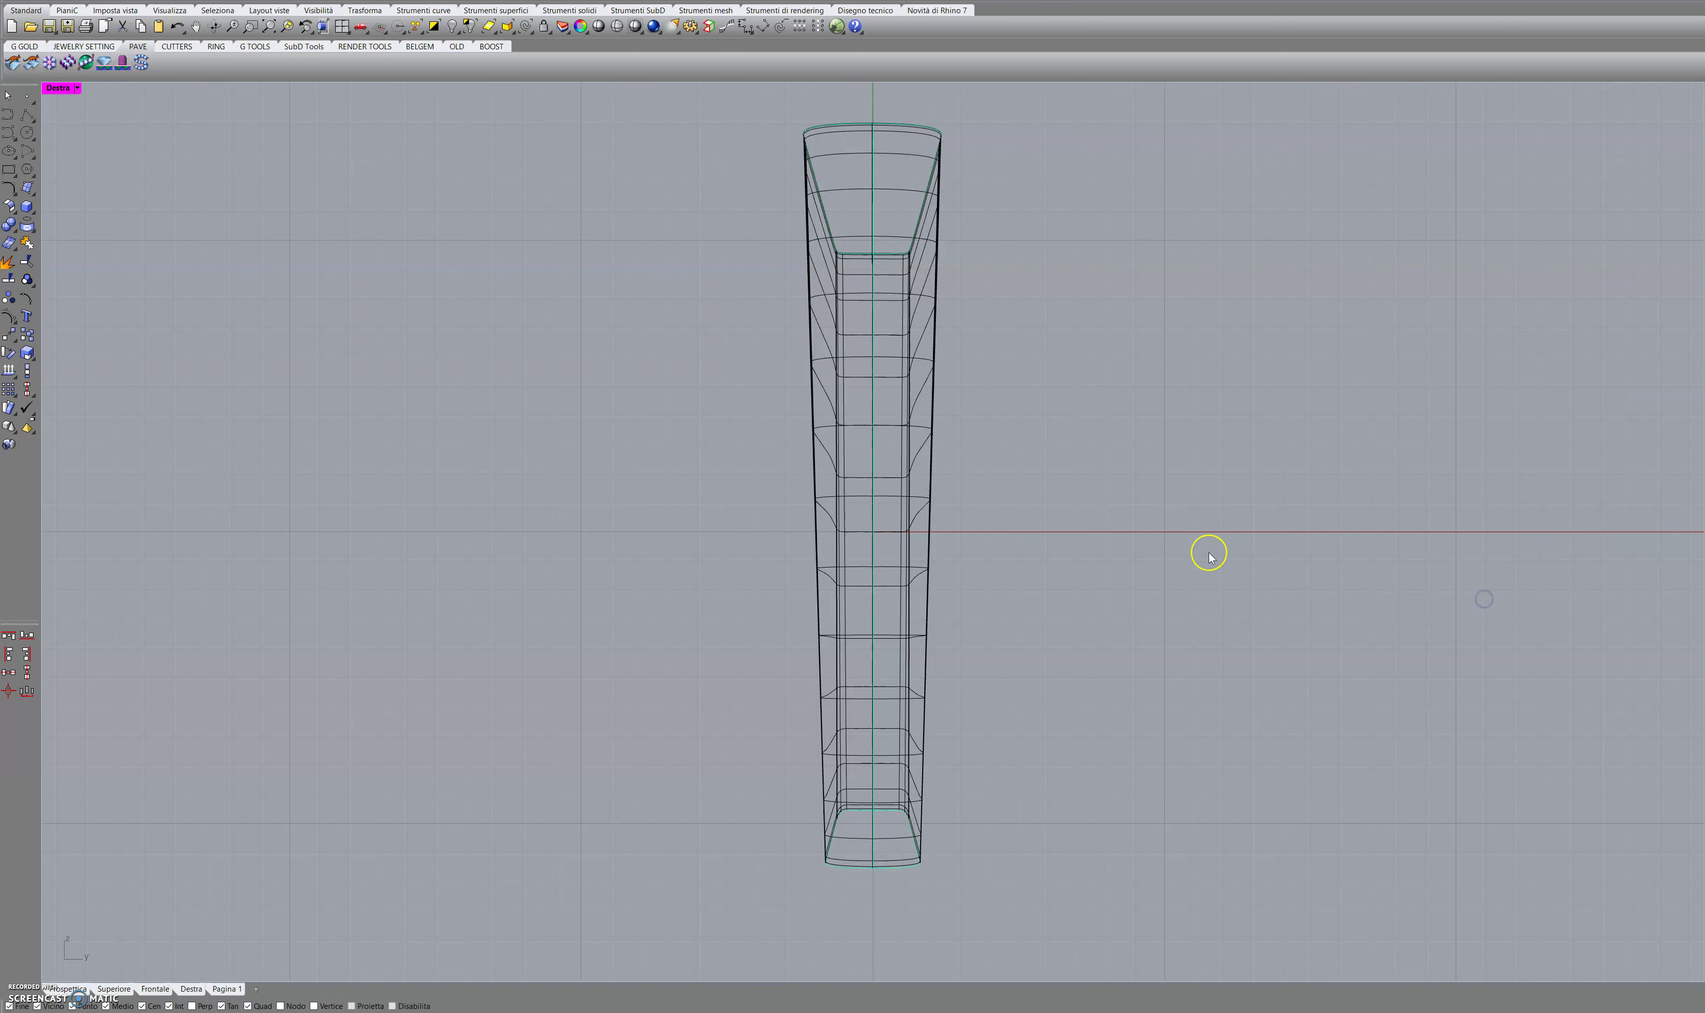
Shade the swept ring in the front view and examine the side of the band up close.
{"action": "key", "text": "ctrl+Tab"}
{"action": "key", "text": "ctrl+Tab"}
{"action": "key", "text": "ctrl+Tab"}
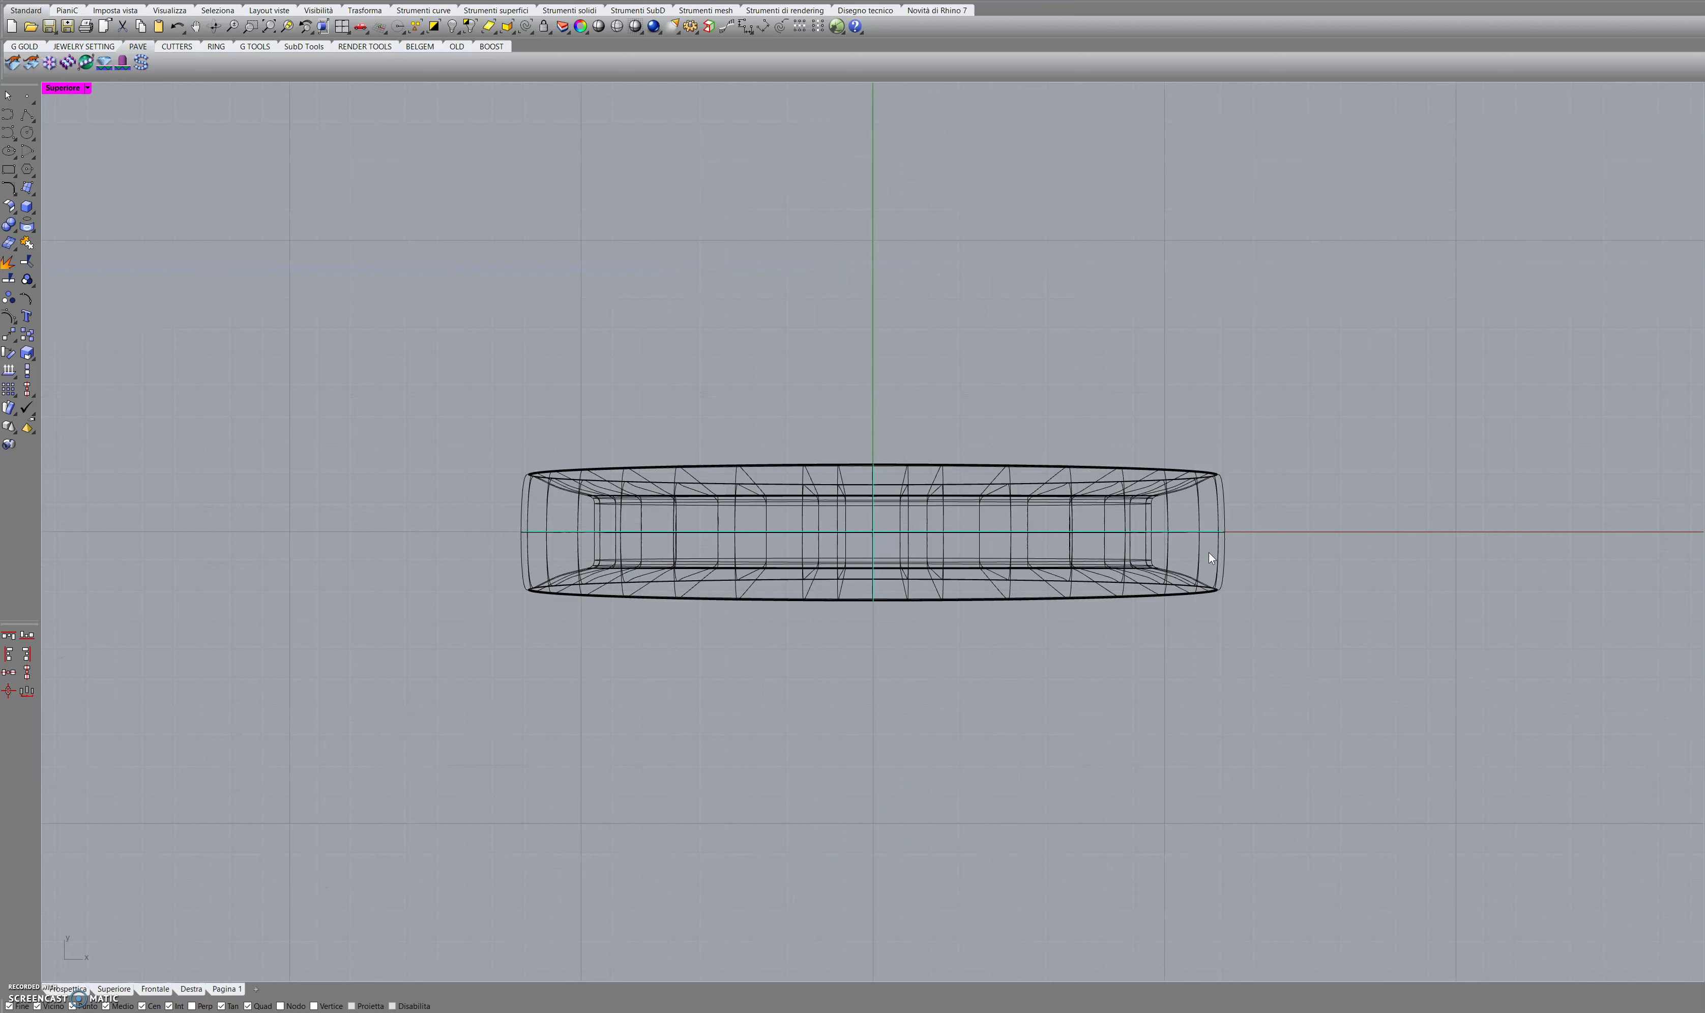
{"action": "middle_click", "coordinate": [1150, 533]}
{"action": "left_click", "coordinate": [1154, 534]}
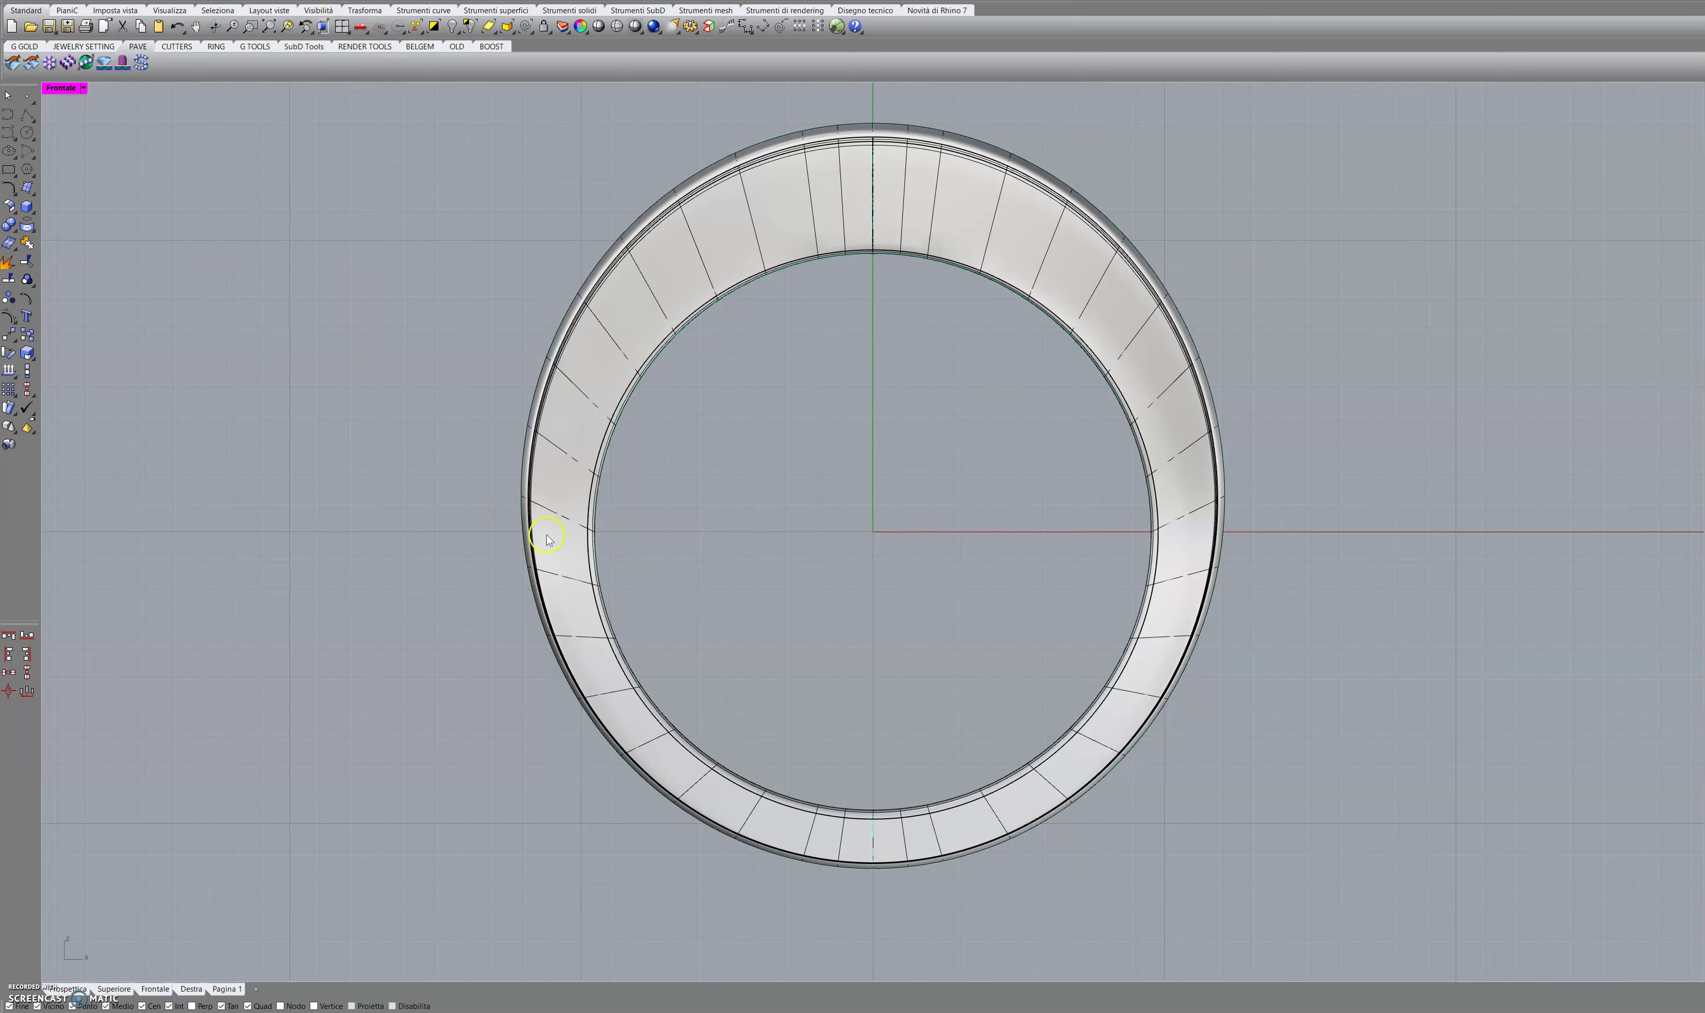
{"action": "scroll", "coordinate": [546, 539], "scroll_direction": "up", "scroll_amount": 5}
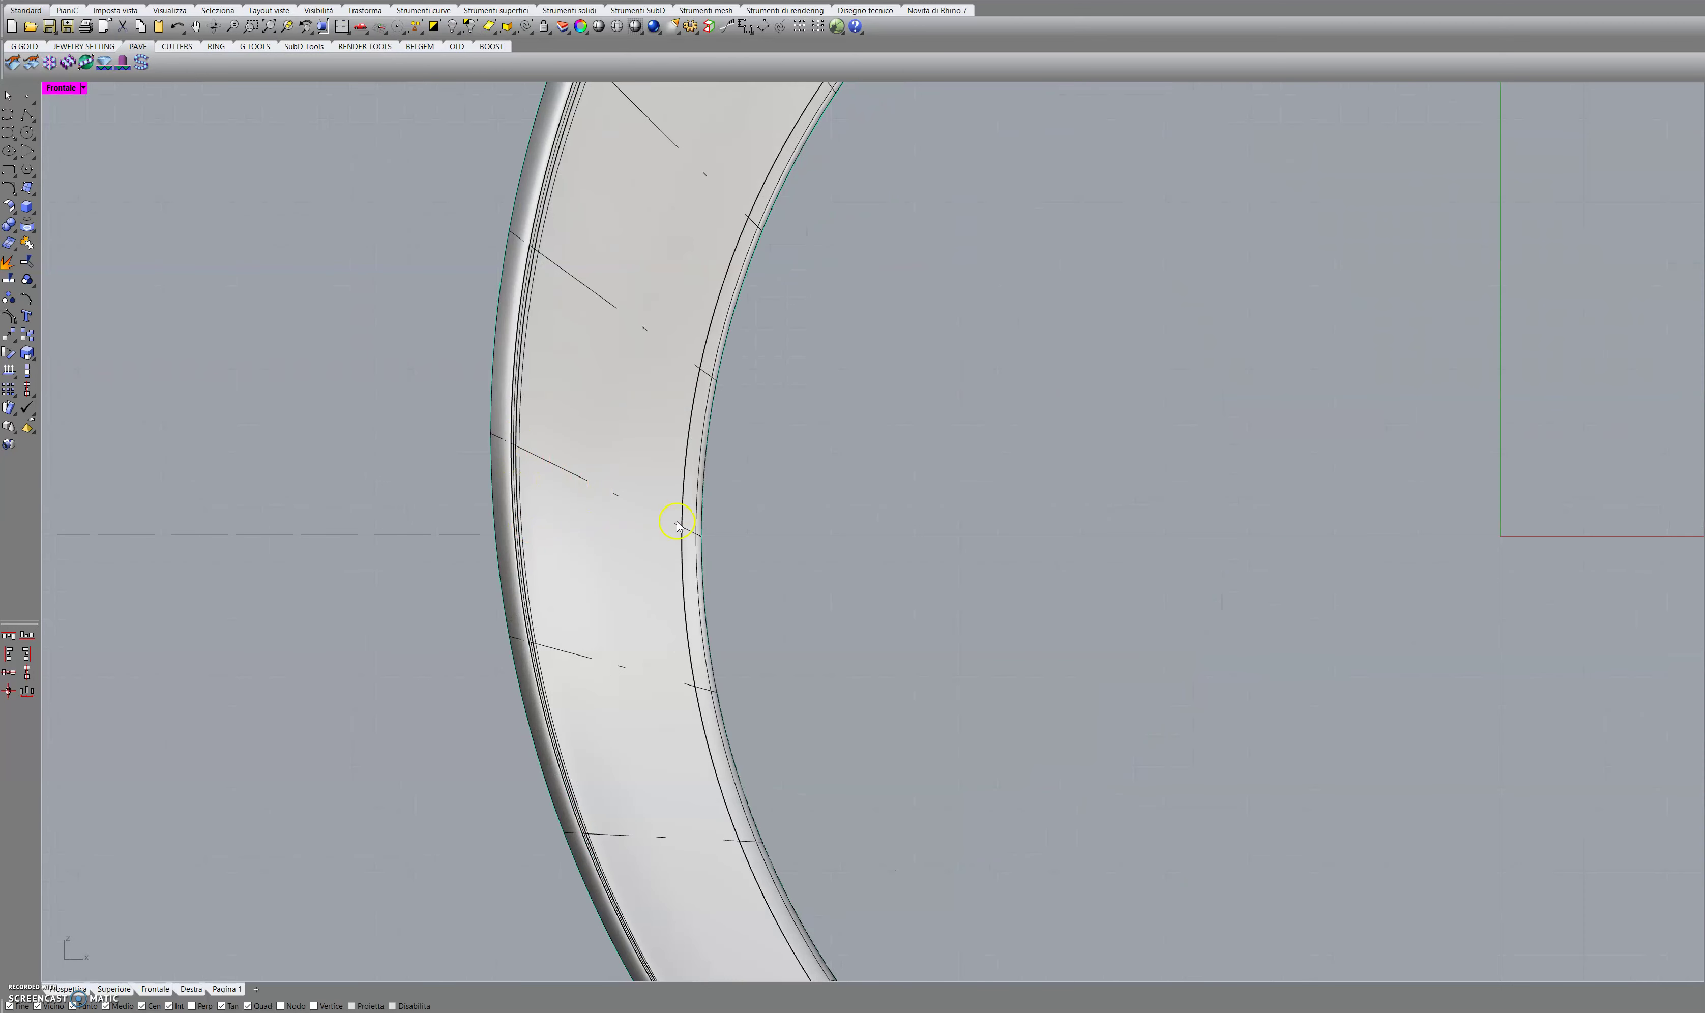
{"action": "scroll", "coordinate": [526, 522], "scroll_direction": "down", "scroll_amount": 2}
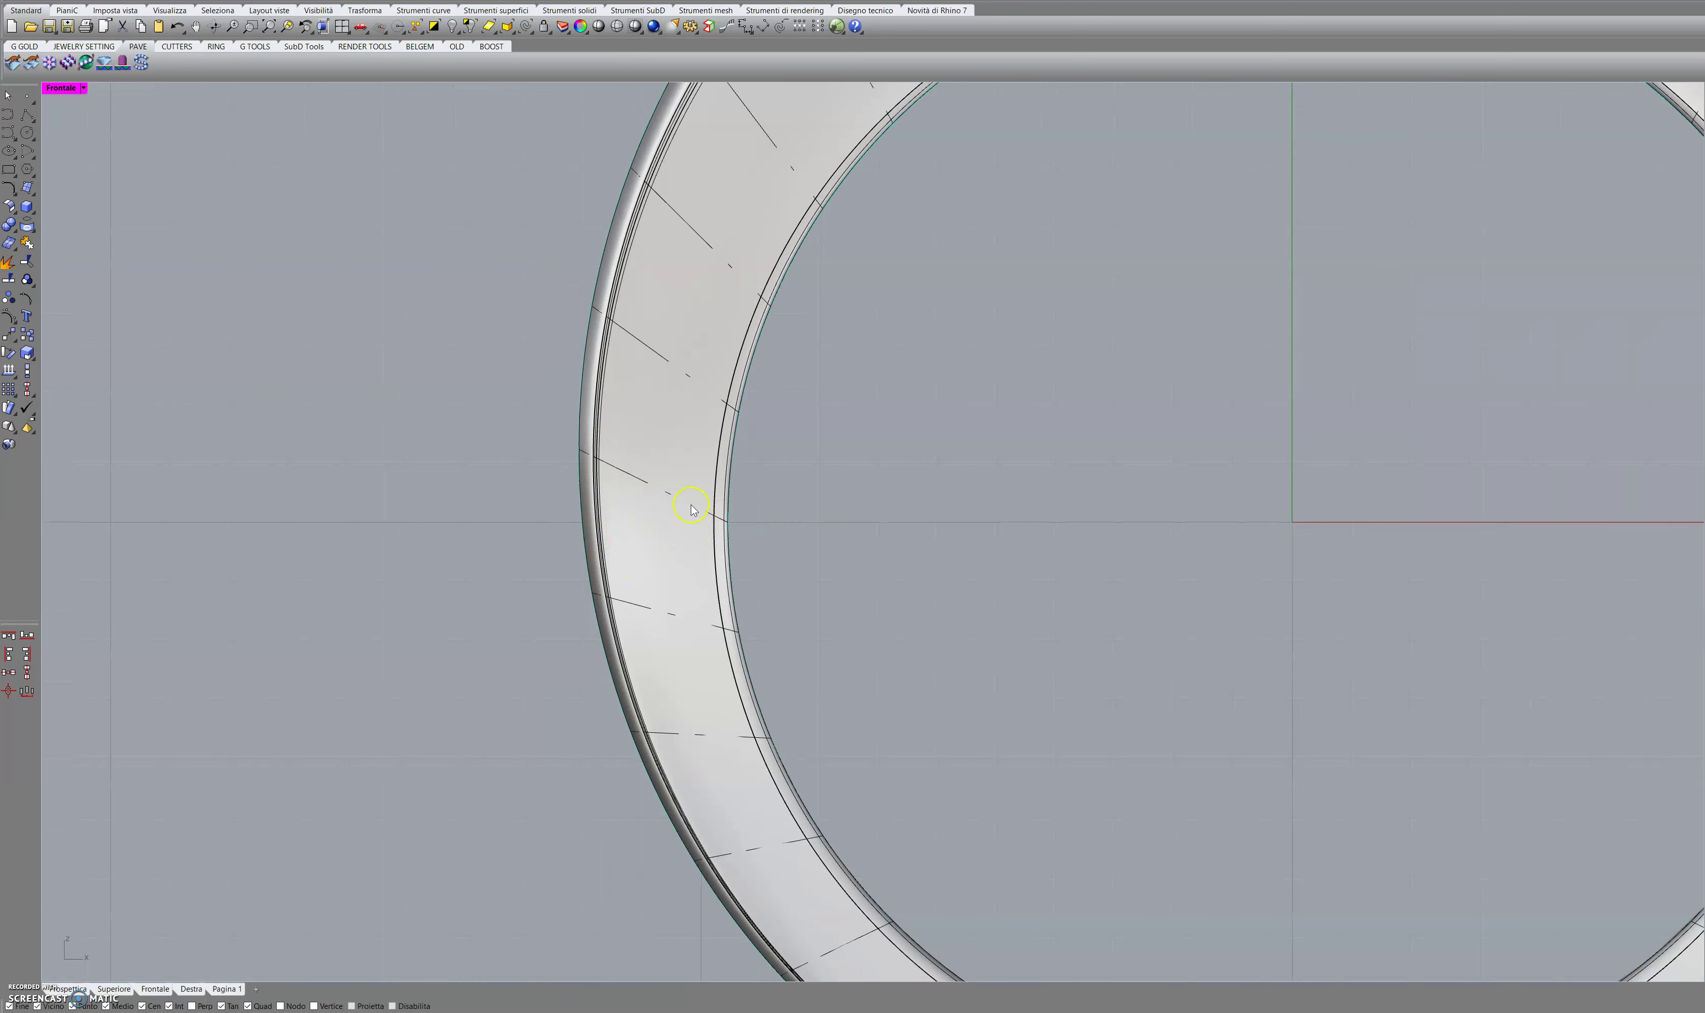
{"action": "scroll", "coordinate": [692, 508], "scroll_direction": "down", "scroll_amount": 2}
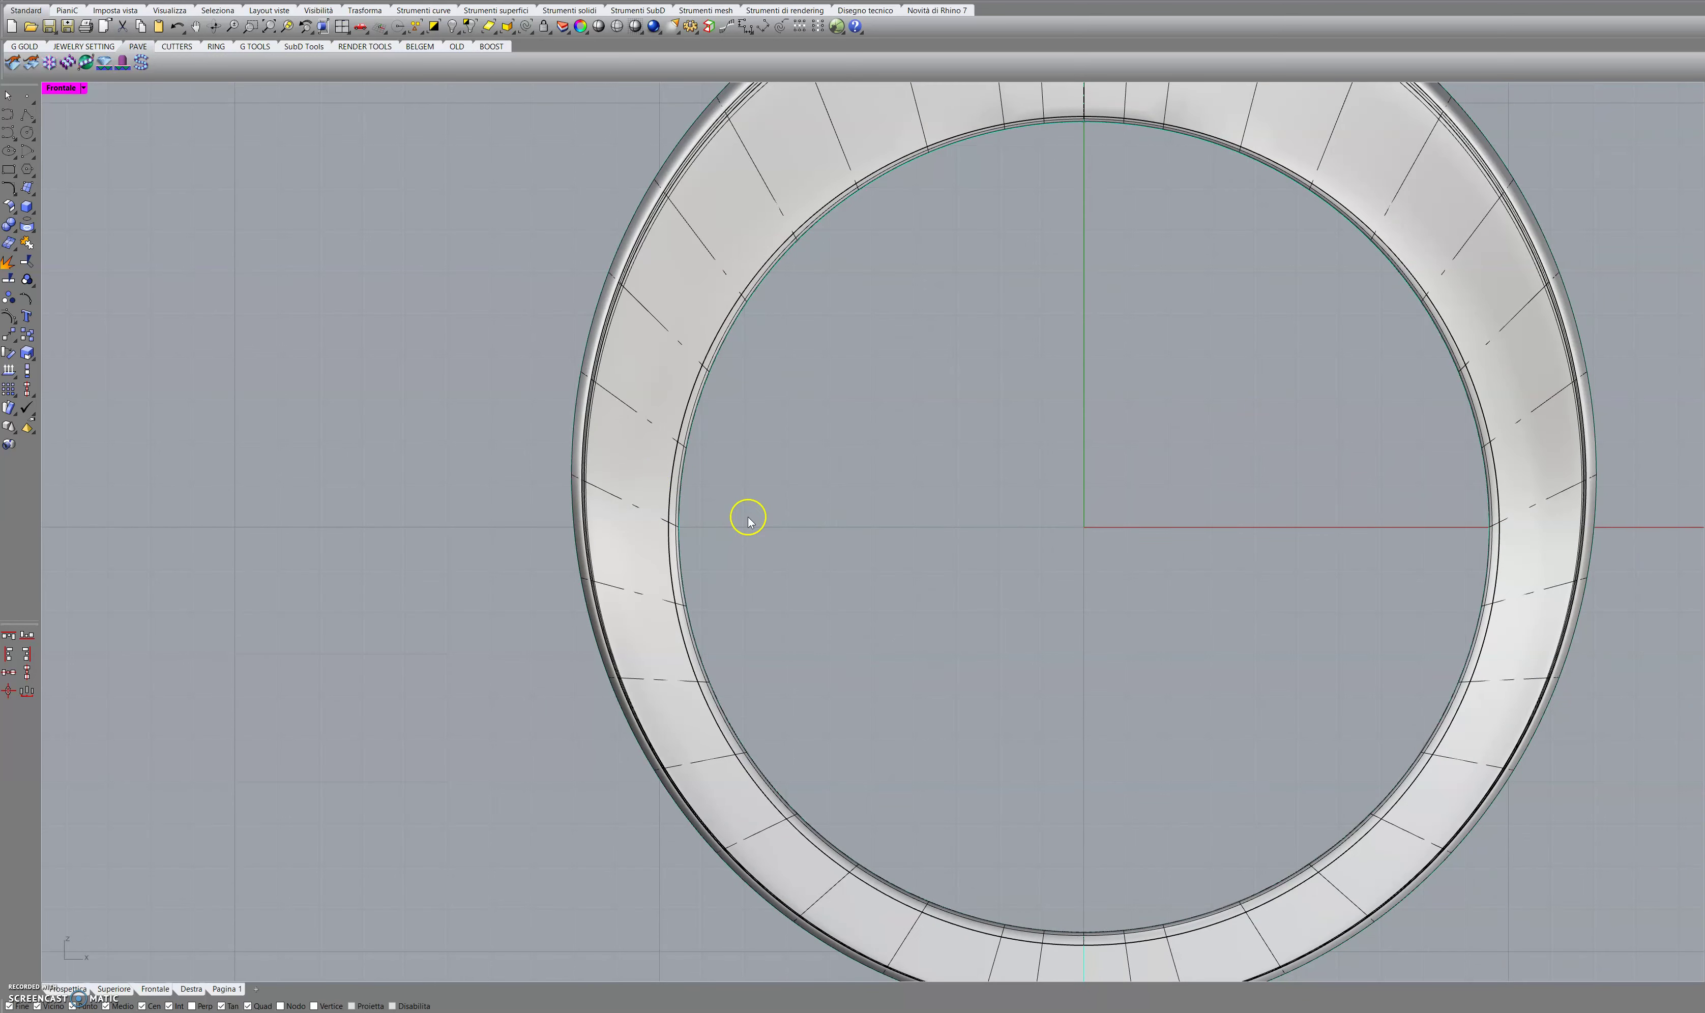
{"action": "key", "text": "ctrl+Tab"}
{"action": "key", "text": "ctrl+Tab"}
{"action": "middle_click", "coordinate": [660, 552]}
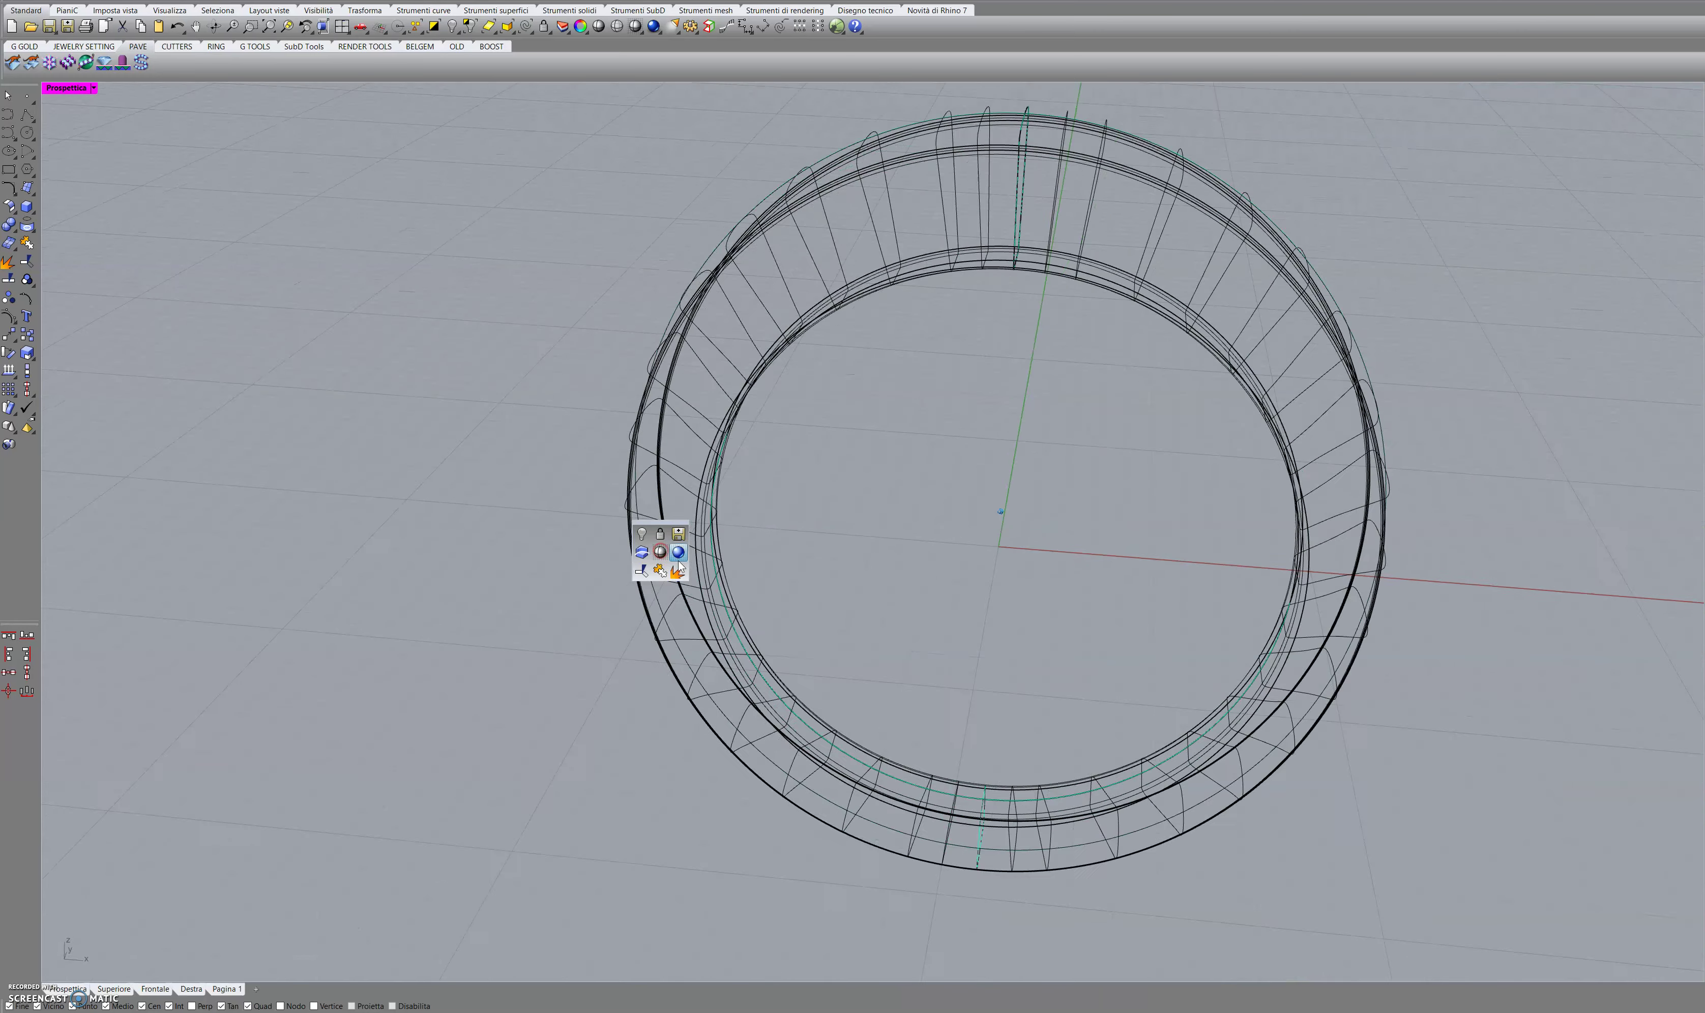
{"action": "key", "text": "ctrl+Tab"}
{"action": "key", "text": "ctrl+Tab"}
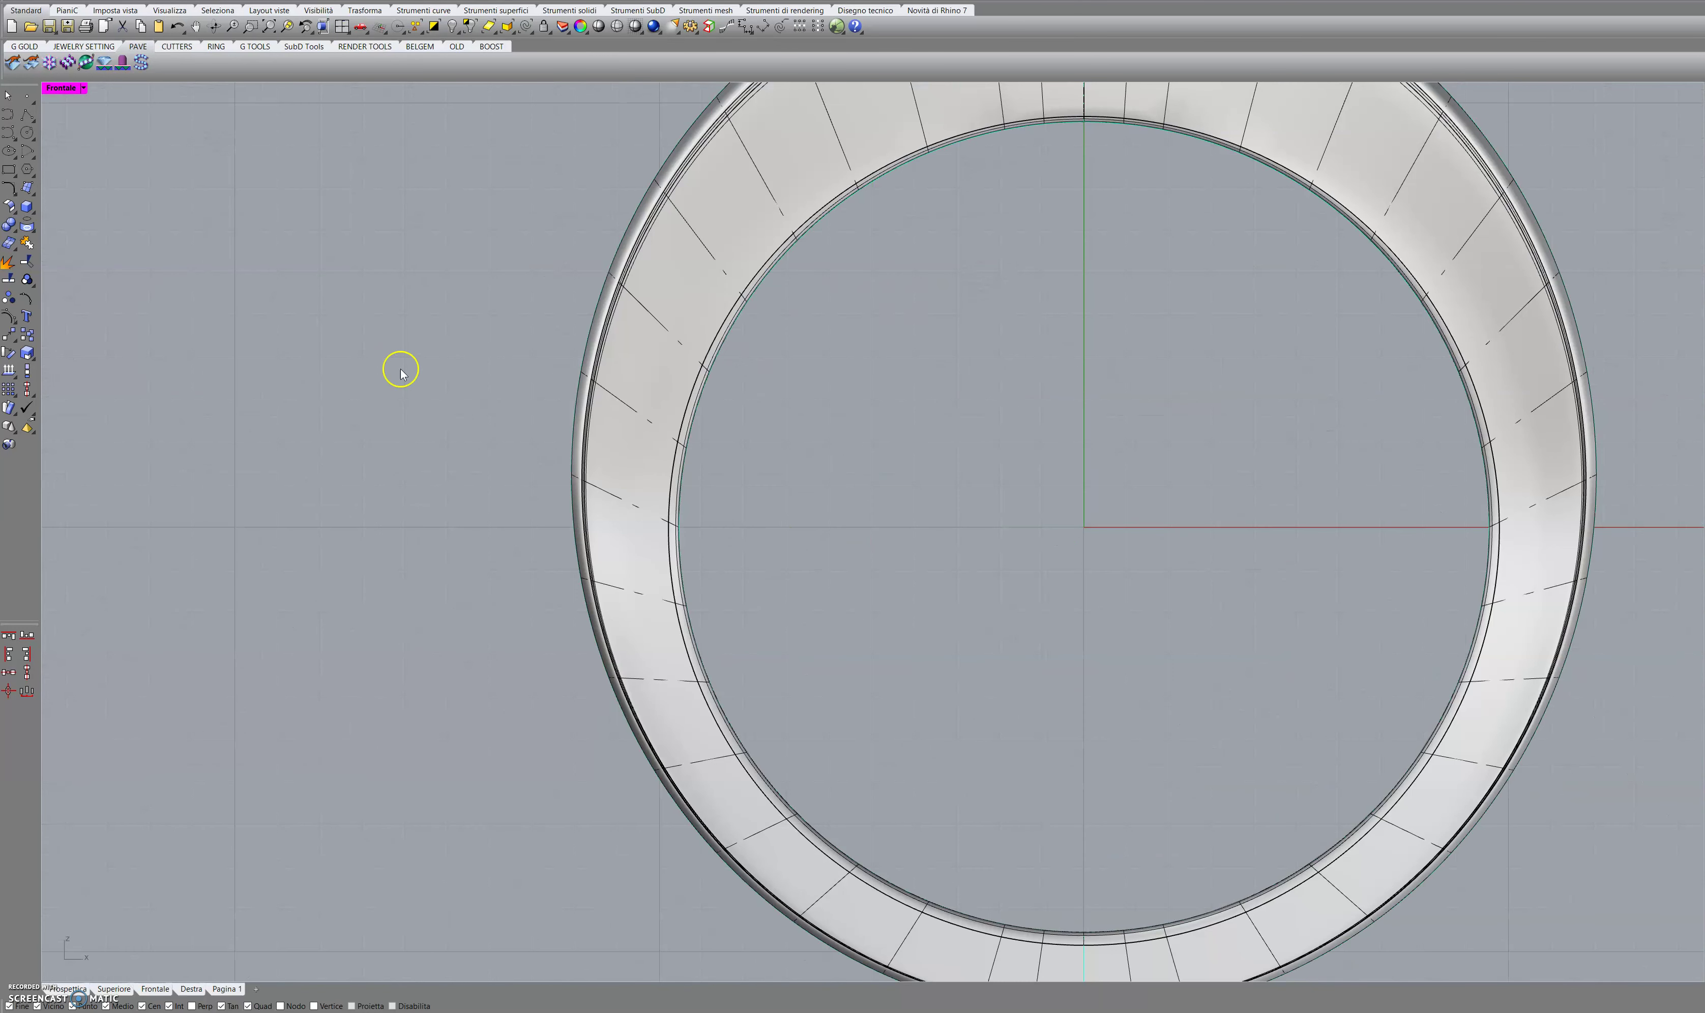
Draw a horizontal line across the ring's left side, from outside the band to the ring's centre.
{"action": "right_click", "coordinate": [5, 118]}
{"action": "left_click", "coordinate": [418, 414]}
{"action": "key", "text": "Escape"}
{"action": "left_click", "coordinate": [525, 476], "text": "shift"}
{"action": "right_click", "coordinate": [525, 476]}
{"action": "left_click", "coordinate": [526, 515]}
{"action": "left_click", "coordinate": [659, 478], "text": "shift"}
Generate the ring's cross-section curve along the horizontal line and isolate both curves in the top view.
{"action": "left_click", "coordinate": [23, 224]}
{"action": "key", "text": "ctrl+F3"}
{"action": "key", "text": "ctrl+Tab"}
{"action": "key", "text": "ctrl+Tab"}
{"action": "key", "text": "Escape"}
{"action": "left_click_drag", "start_coordinate": [445, 363], "coordinate": [695, 691]}
{"action": "left_click", "coordinate": [598, 673]}
Inspect the shape of the extracted section curve against the horizontal line in the top view.
{"action": "scroll", "coordinate": [547, 569], "scroll_direction": "up", "scroll_amount": 10}
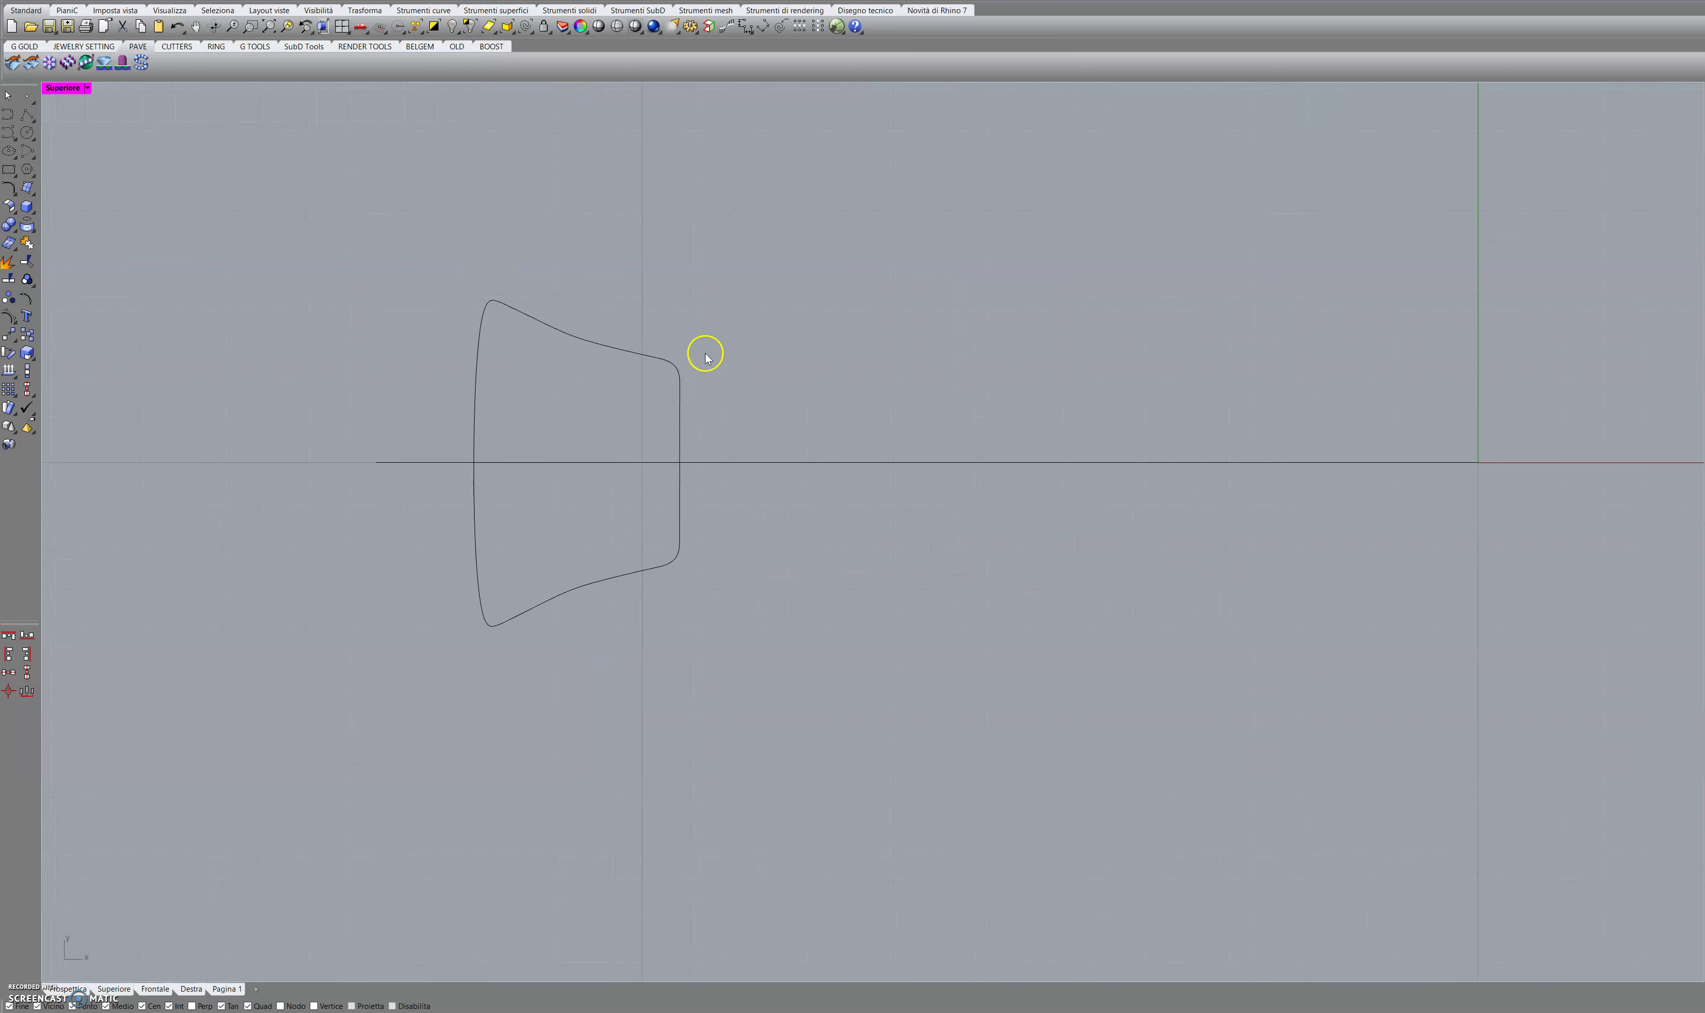
{"action": "left_click", "coordinate": [571, 584]}
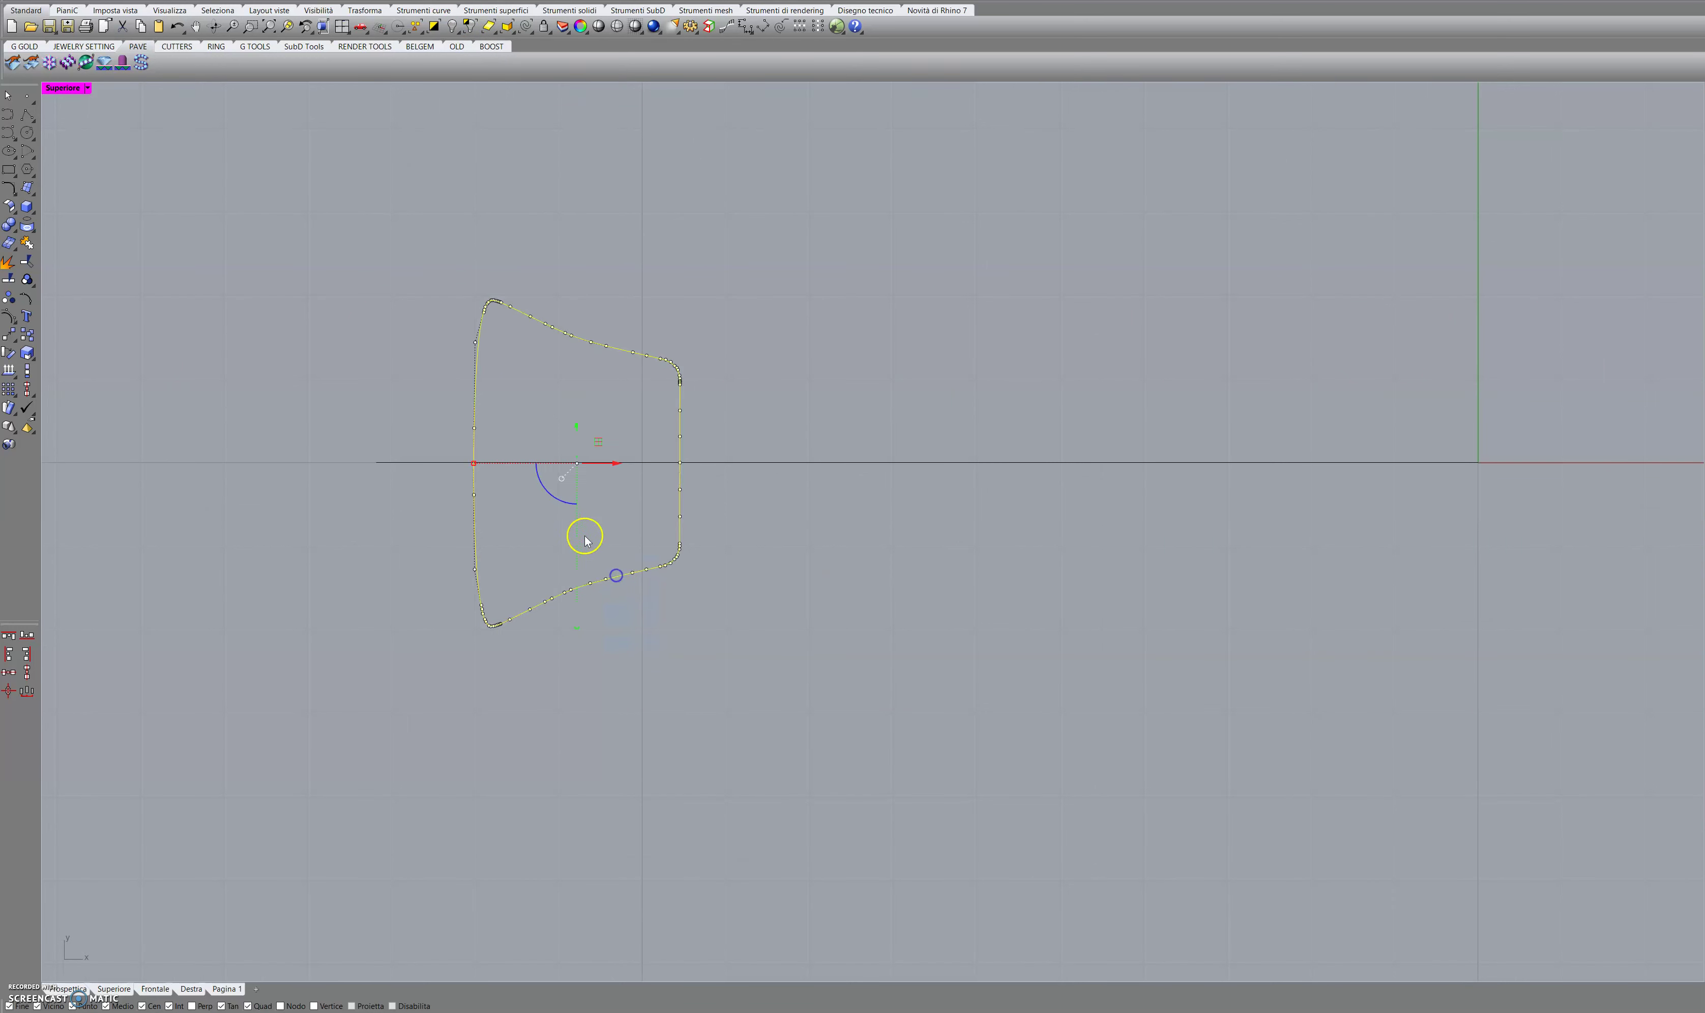
{"action": "left_click", "coordinate": [706, 460]}
{"action": "left_click", "coordinate": [819, 607]}
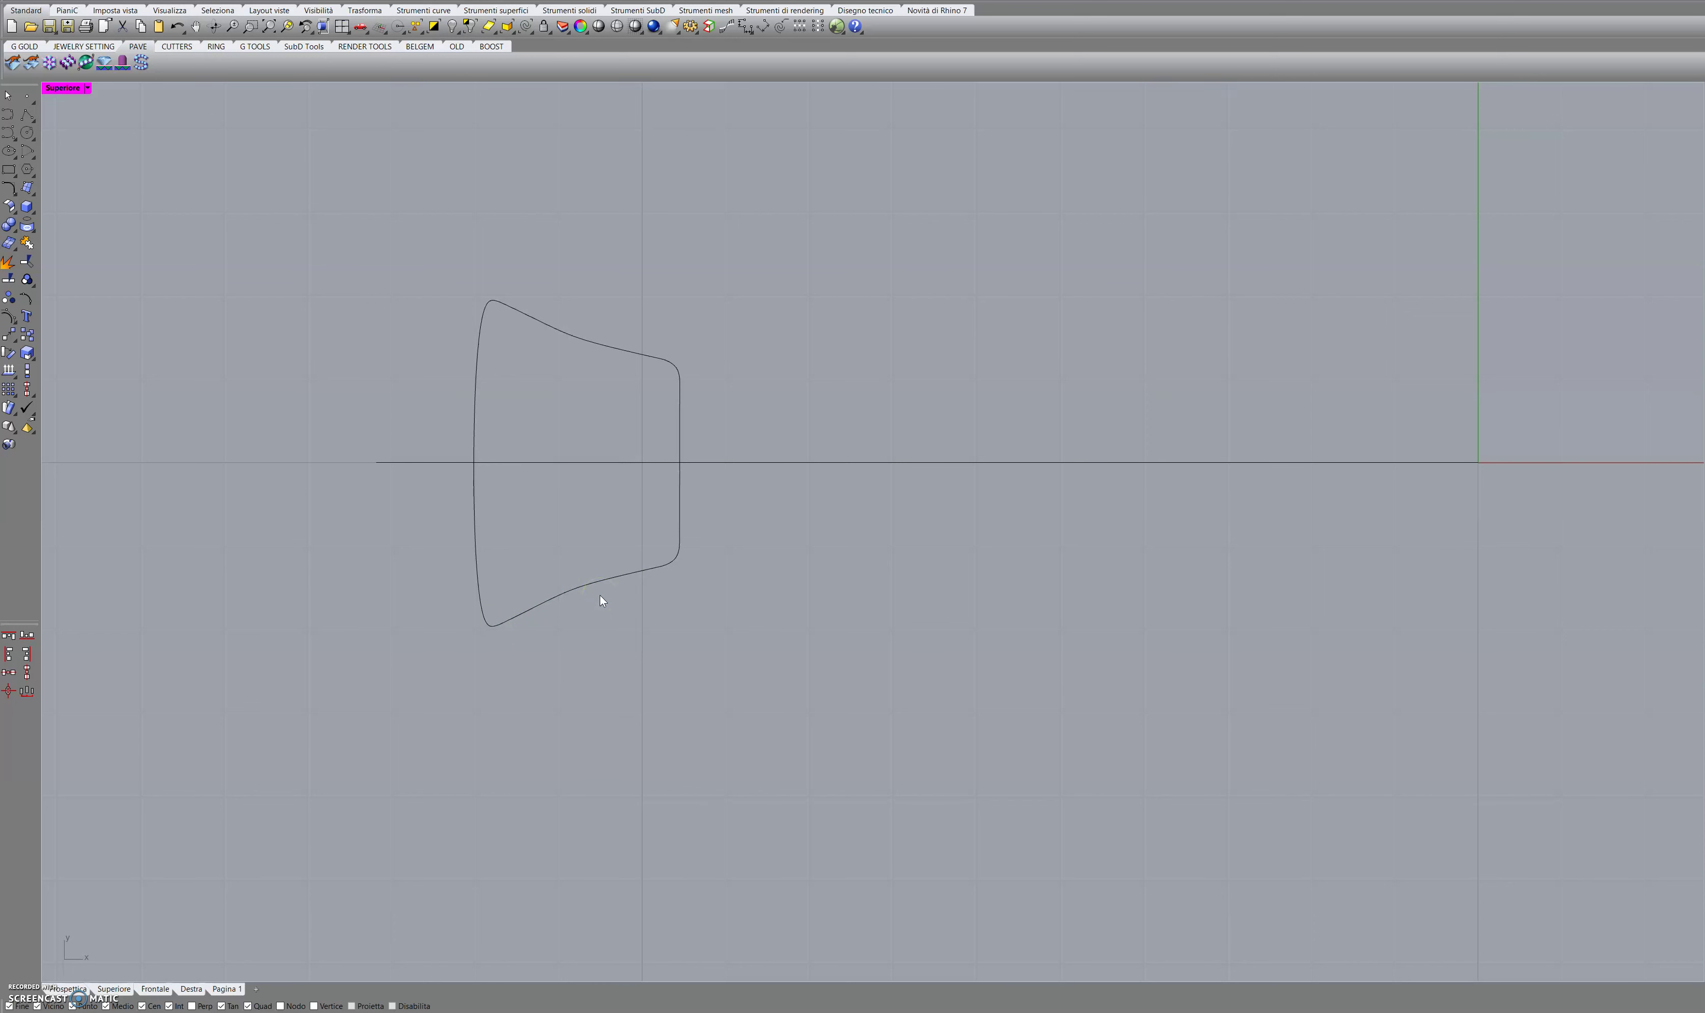
Bring the hidden ring back in the perspective view in place of the section curves, and delete its swept surface.
{"action": "key", "text": "ctrl+F2"}
{"action": "key", "text": "ctrl+F4"}
{"action": "scroll", "coordinate": [670, 596], "scroll_direction": "down", "scroll_amount": 4}
{"action": "middle_click", "coordinate": [684, 596]}
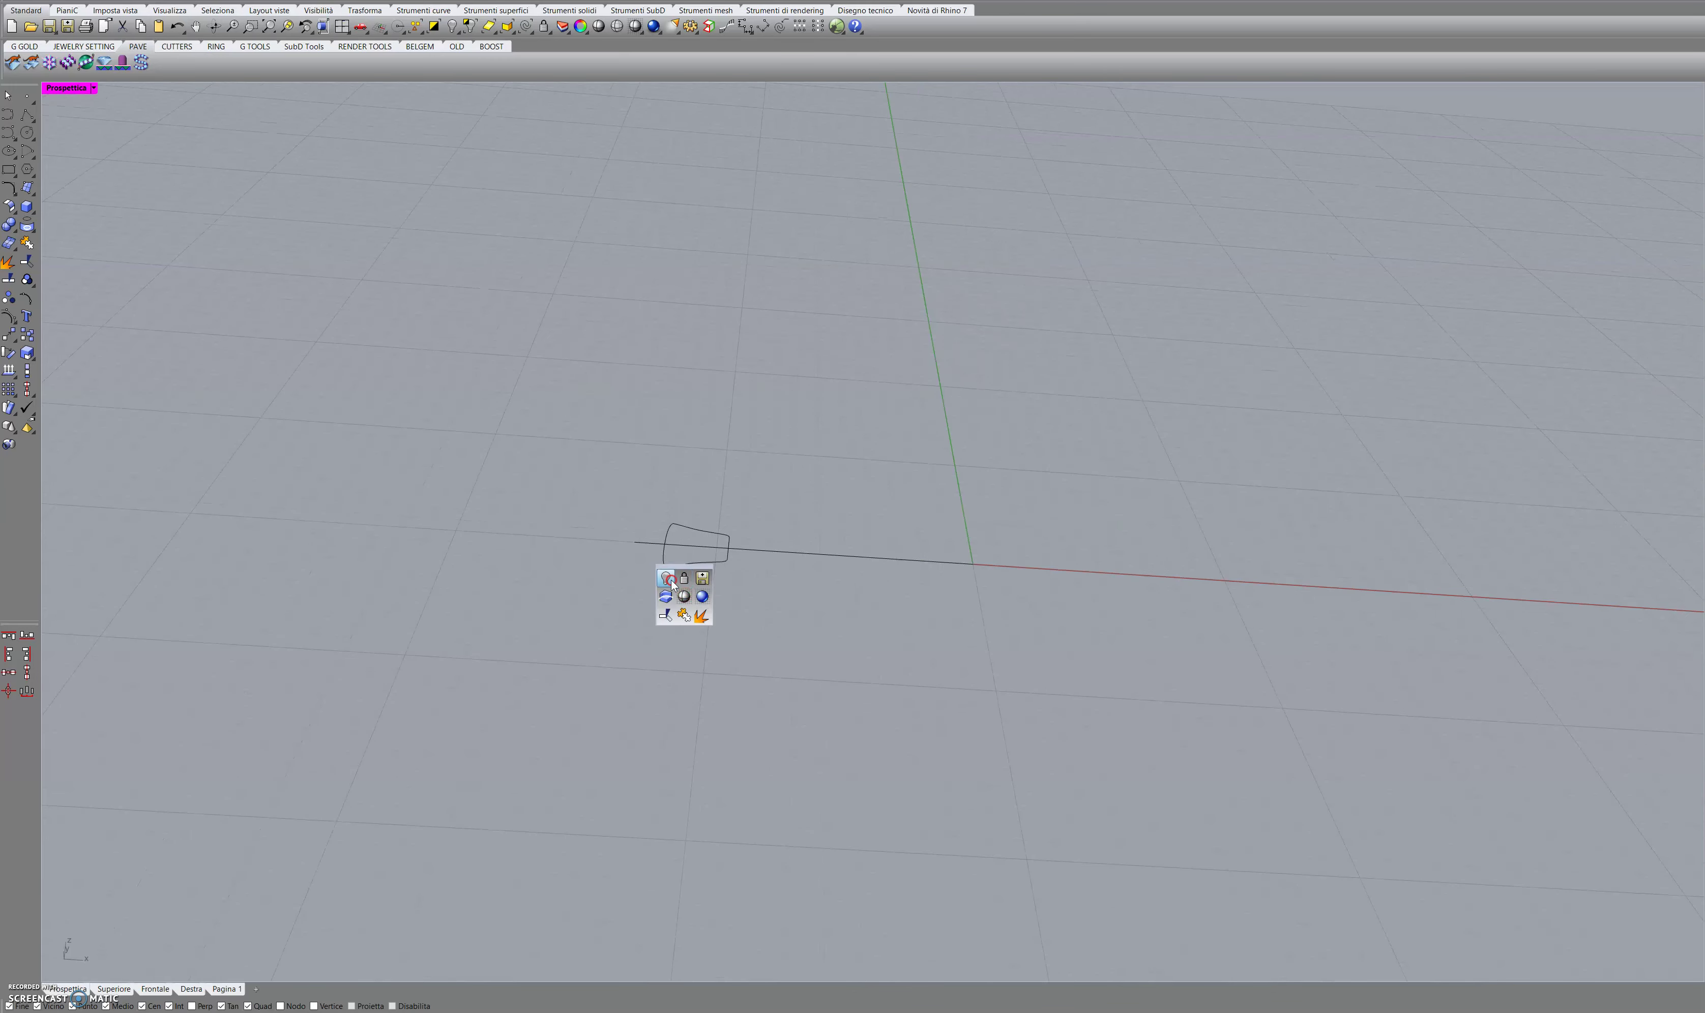
{"action": "left_click", "coordinate": [672, 579]}
{"action": "left_click", "coordinate": [954, 610]}
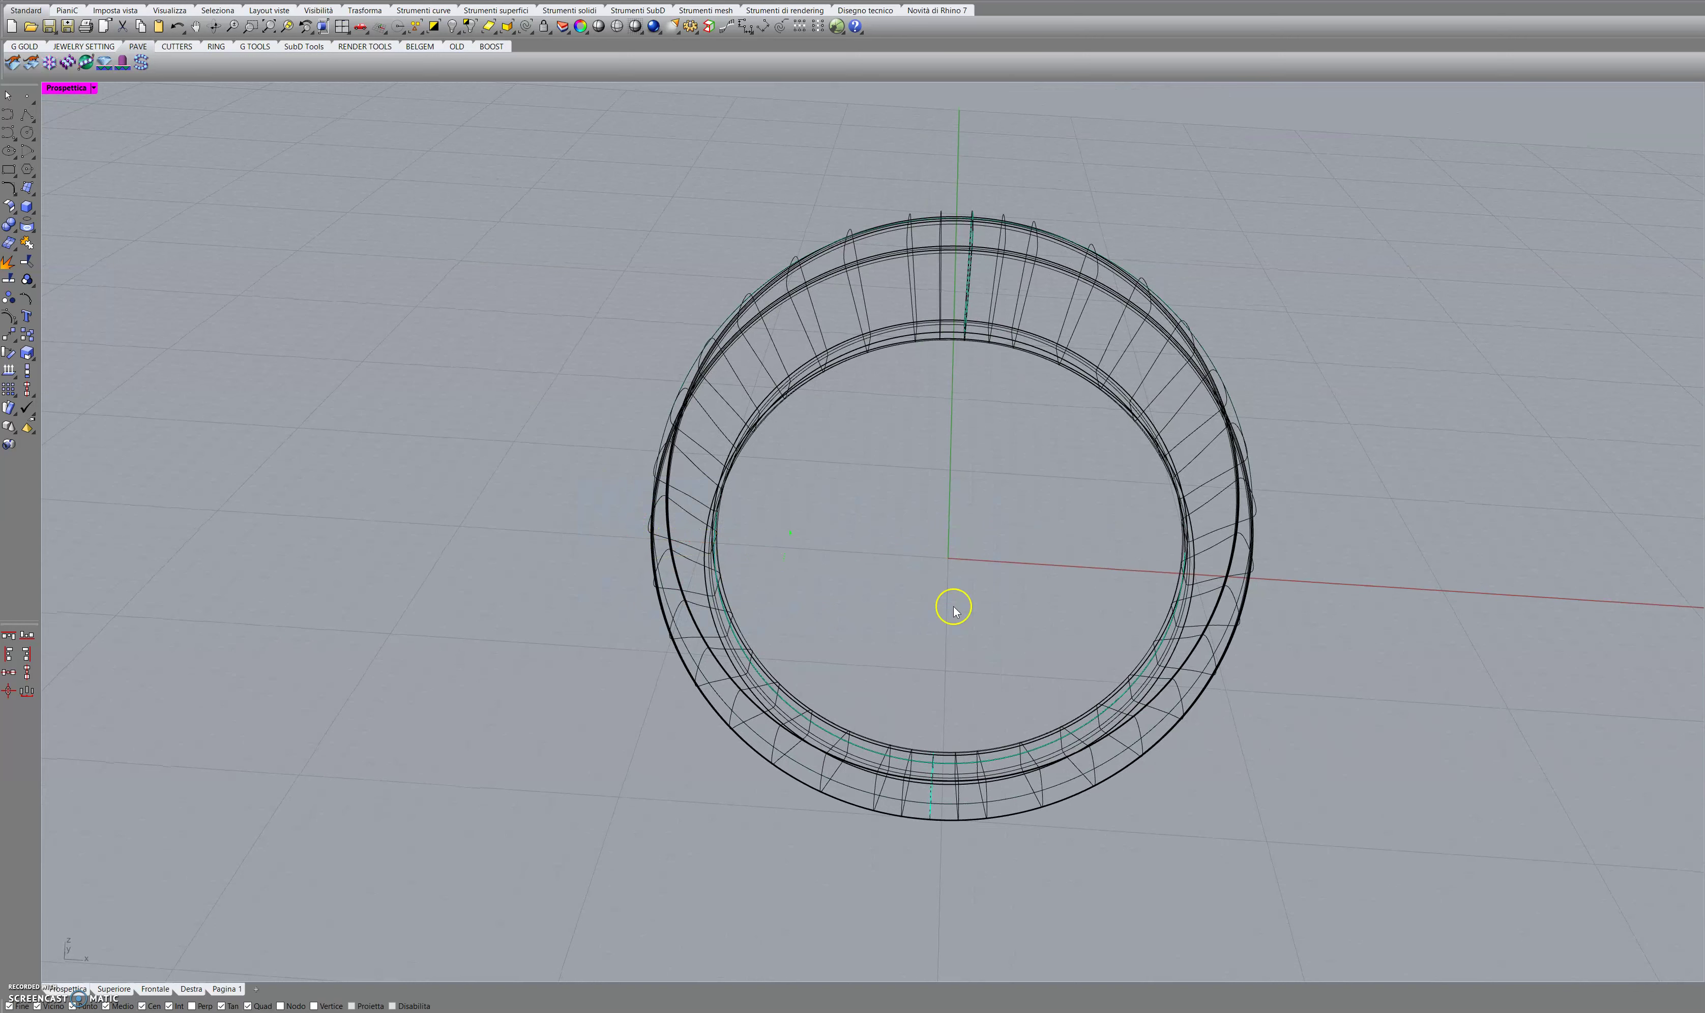
{"action": "left_click", "coordinate": [1115, 357]}
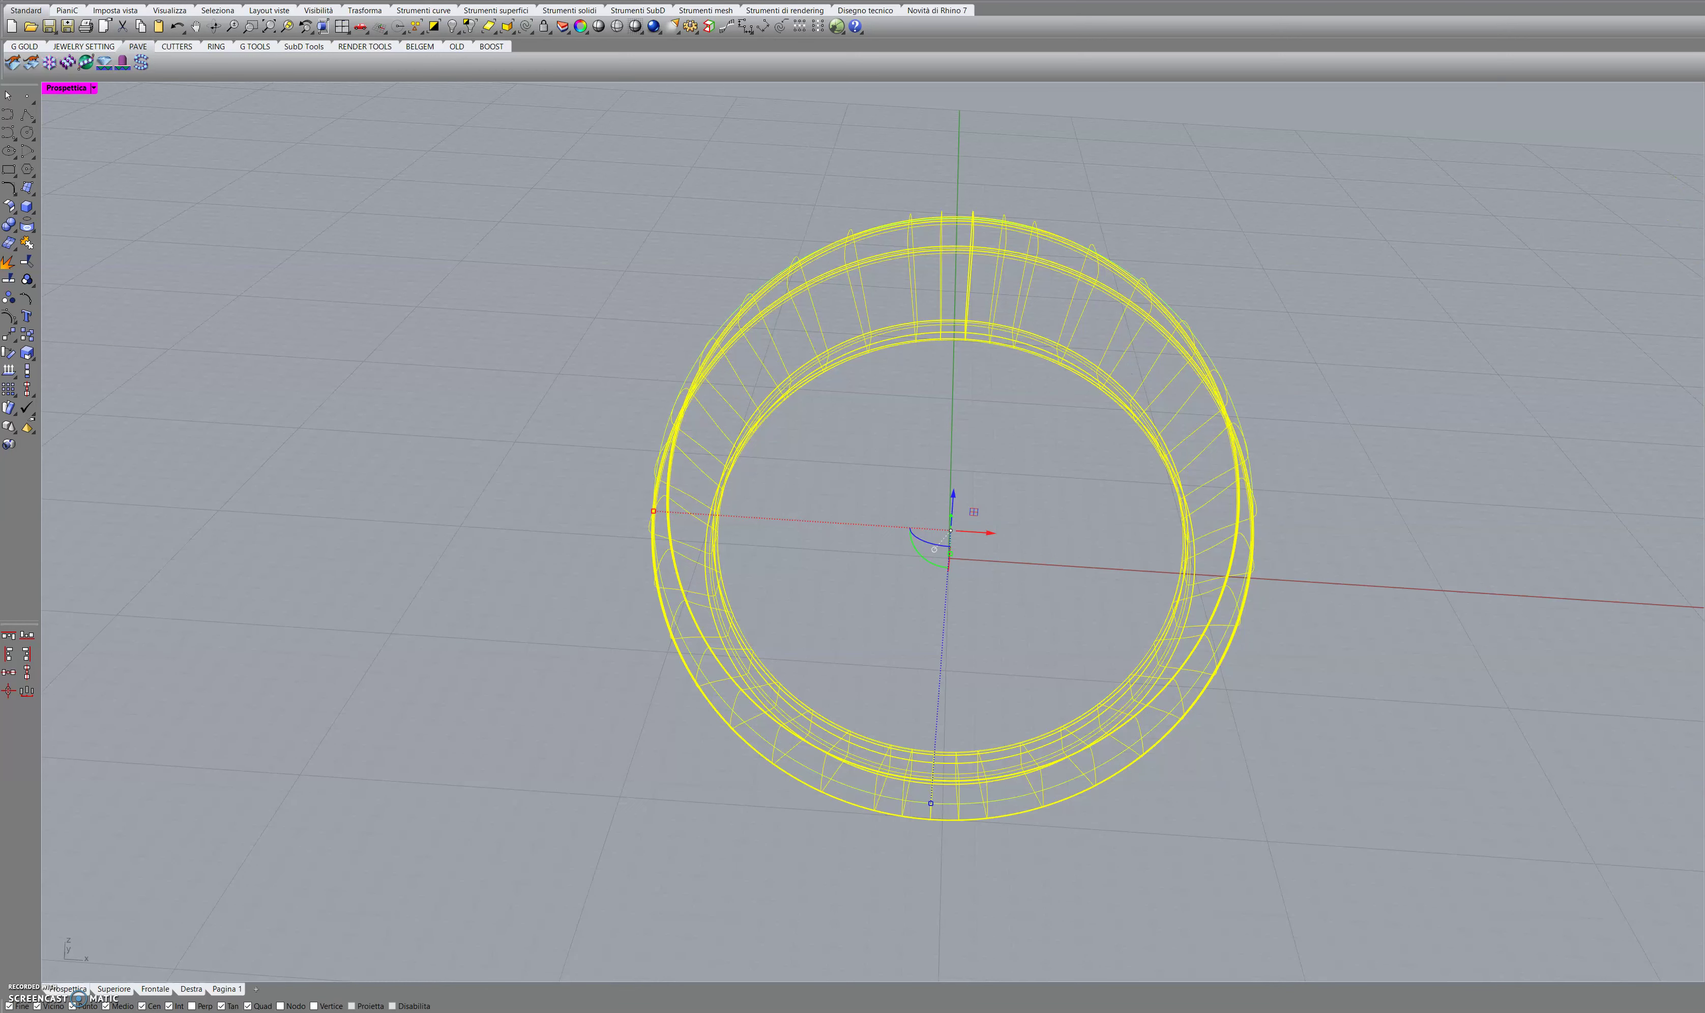
{"action": "key", "text": "Delete"}
Display the control points of the outer and inner rail curves to compare their structure, and hide them again.
{"action": "right_click_drag", "start_coordinate": [1633, 205], "coordinate": [1259, 360]}
{"action": "left_click_drag", "start_coordinate": [1328, 344], "coordinate": [1153, 441]}
{"action": "left_click", "coordinate": [1308, 349]}
{"action": "left_click", "coordinate": [1208, 342]}
{"action": "key", "text": "F10"}
{"action": "left_click", "coordinate": [1089, 374]}
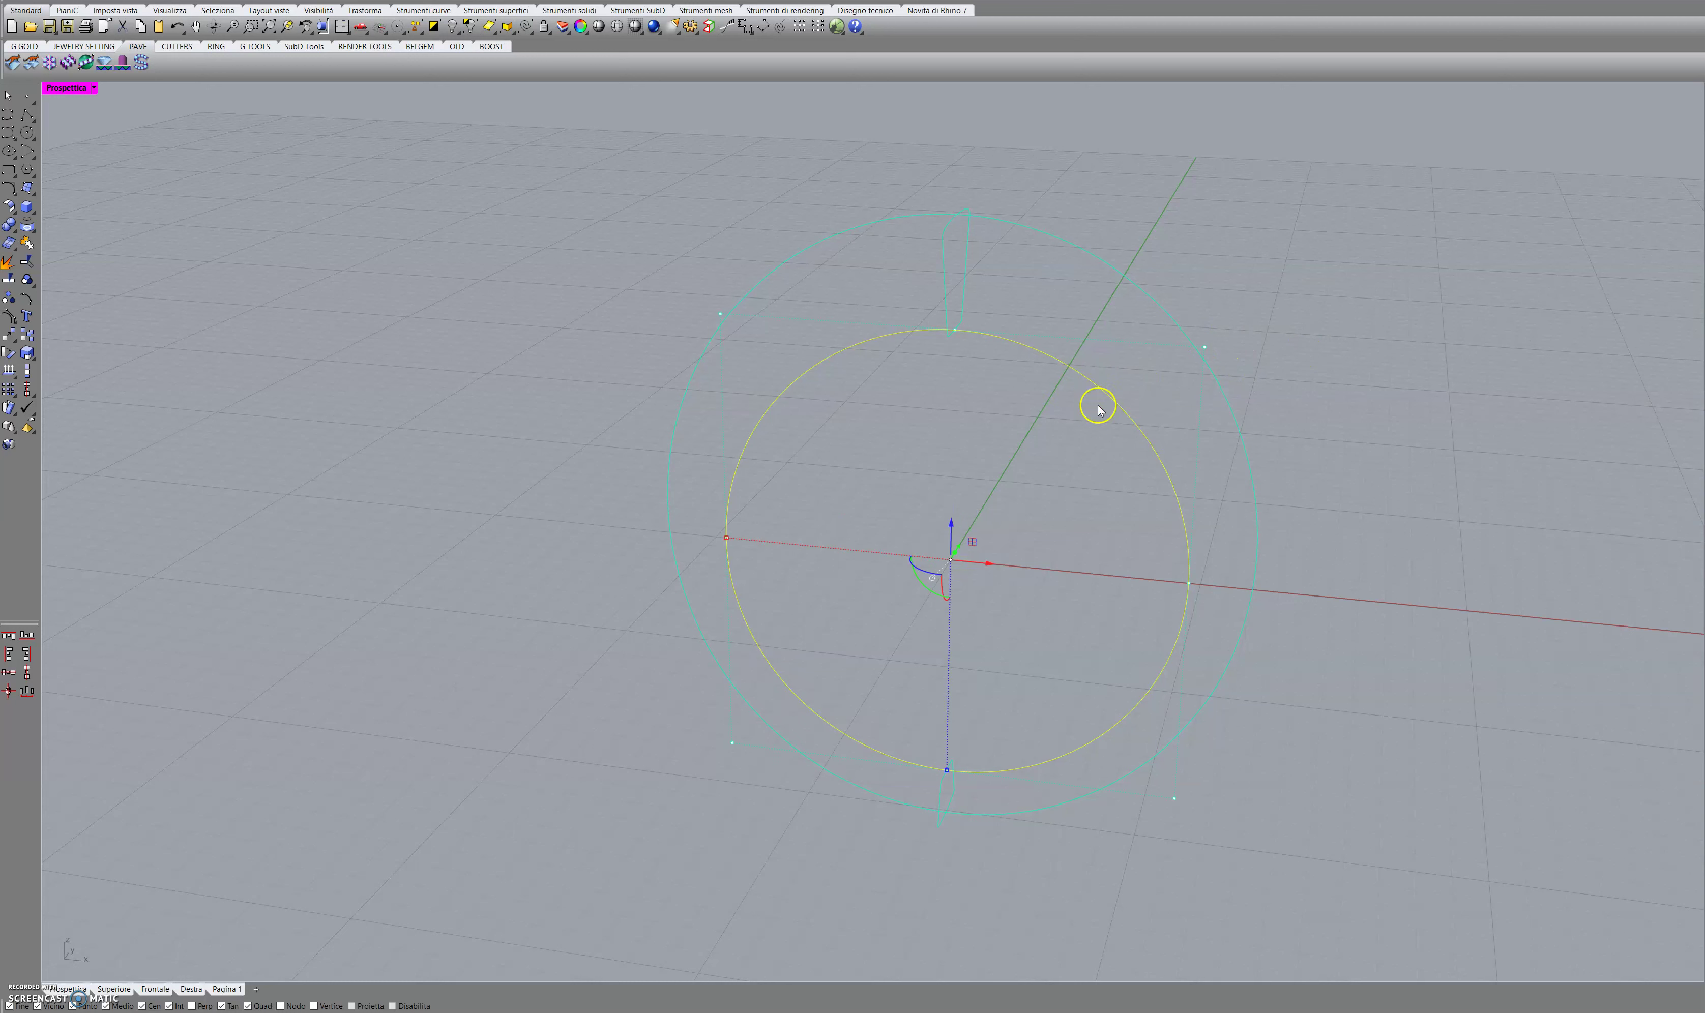
{"action": "key", "text": "F10"}
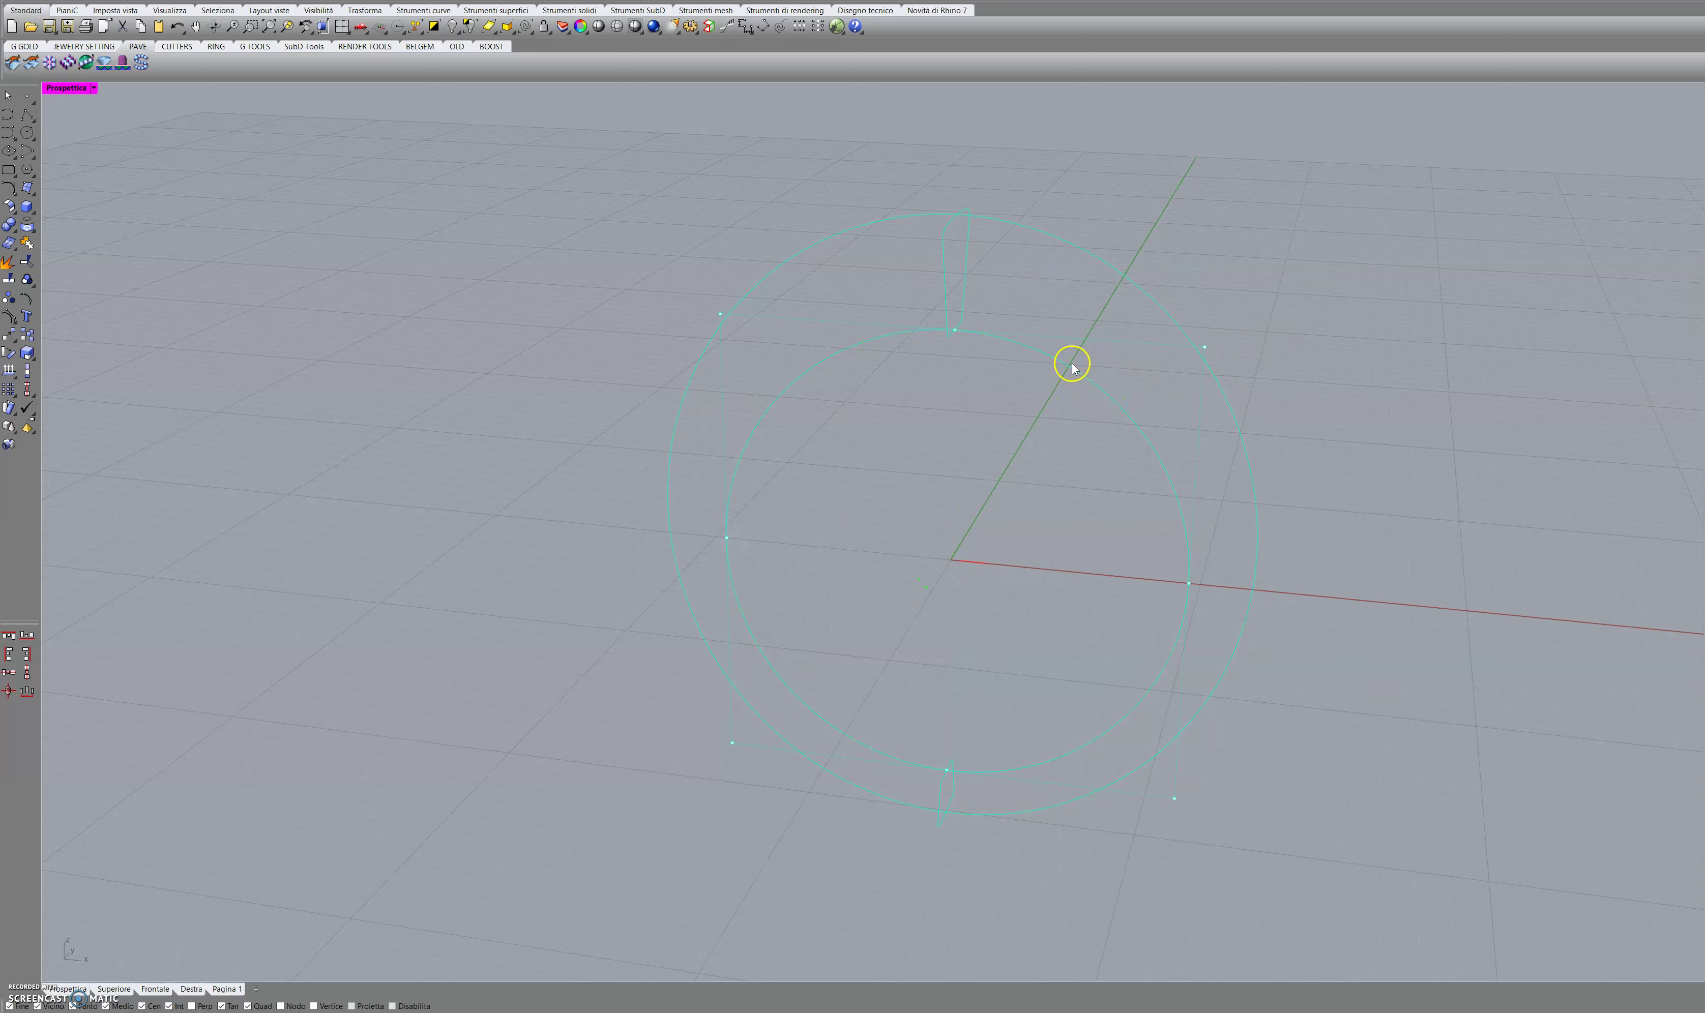
{"action": "left_click", "coordinate": [1123, 315]}
{"action": "left_click", "coordinate": [1182, 253]}
{"action": "key", "text": "Escape"}
Rebuild both rail curves with 24 points and degree 3, deleting the input curves.
{"action": "left_click_drag", "start_coordinate": [1183, 253], "coordinate": [1088, 410]}
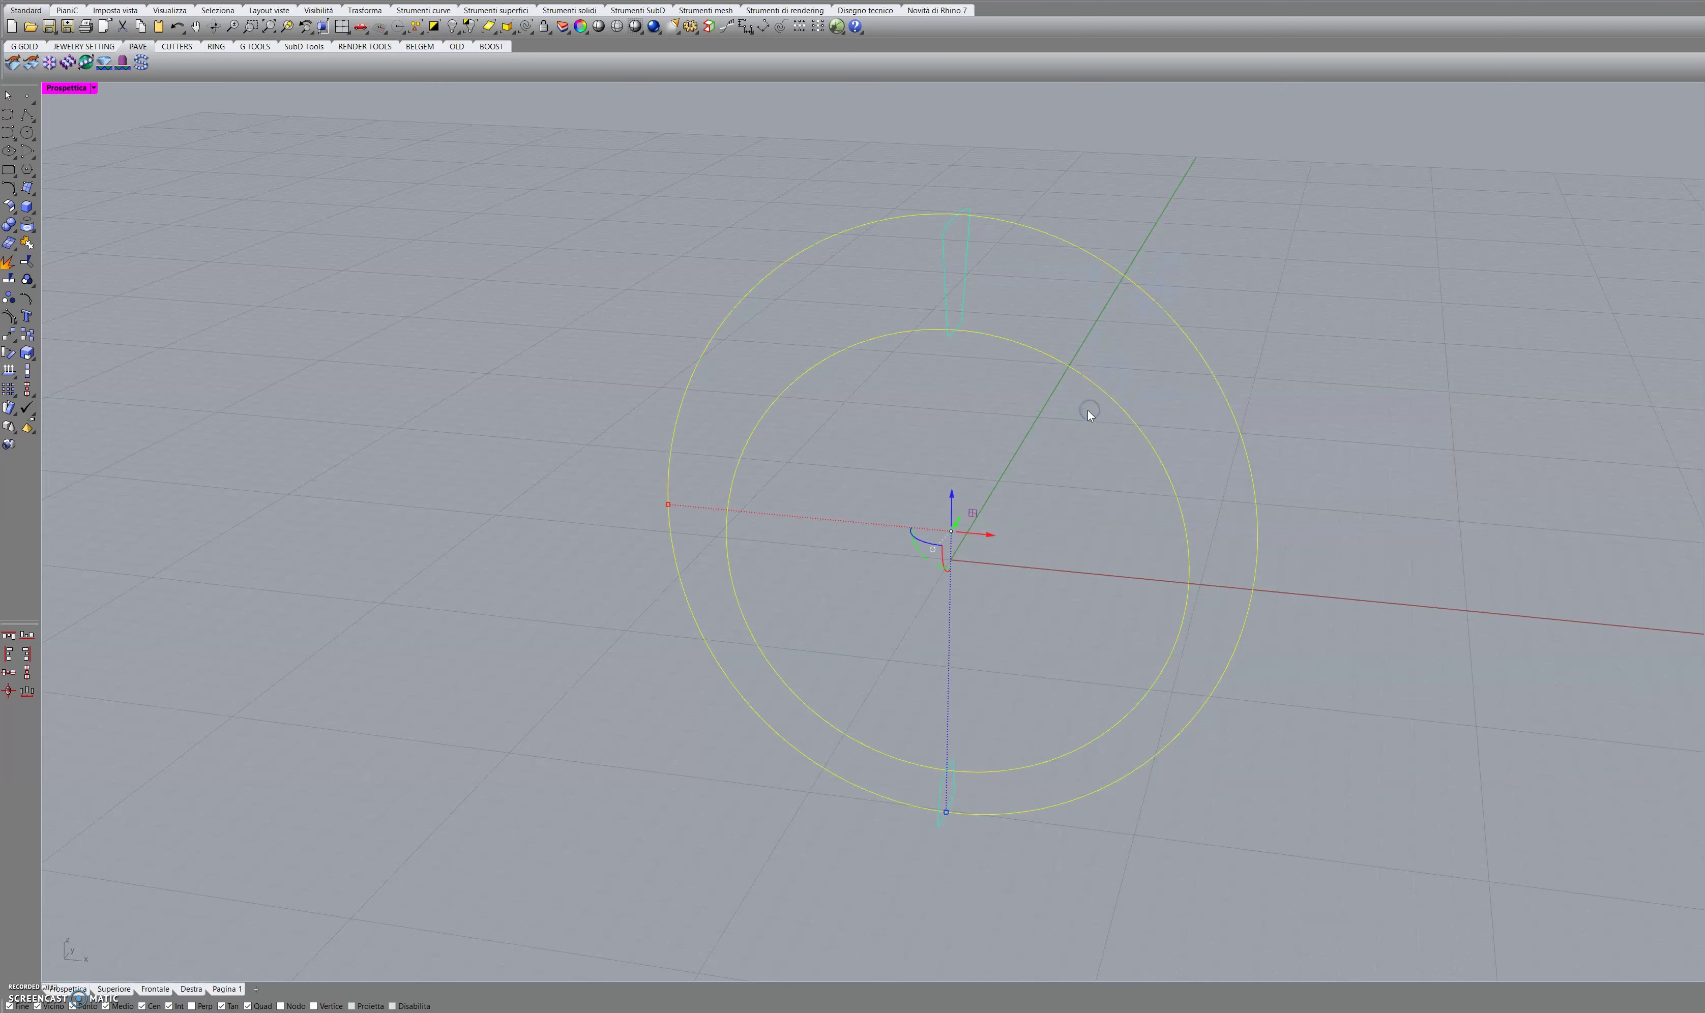
{"action": "left_click", "coordinate": [10, 187]}
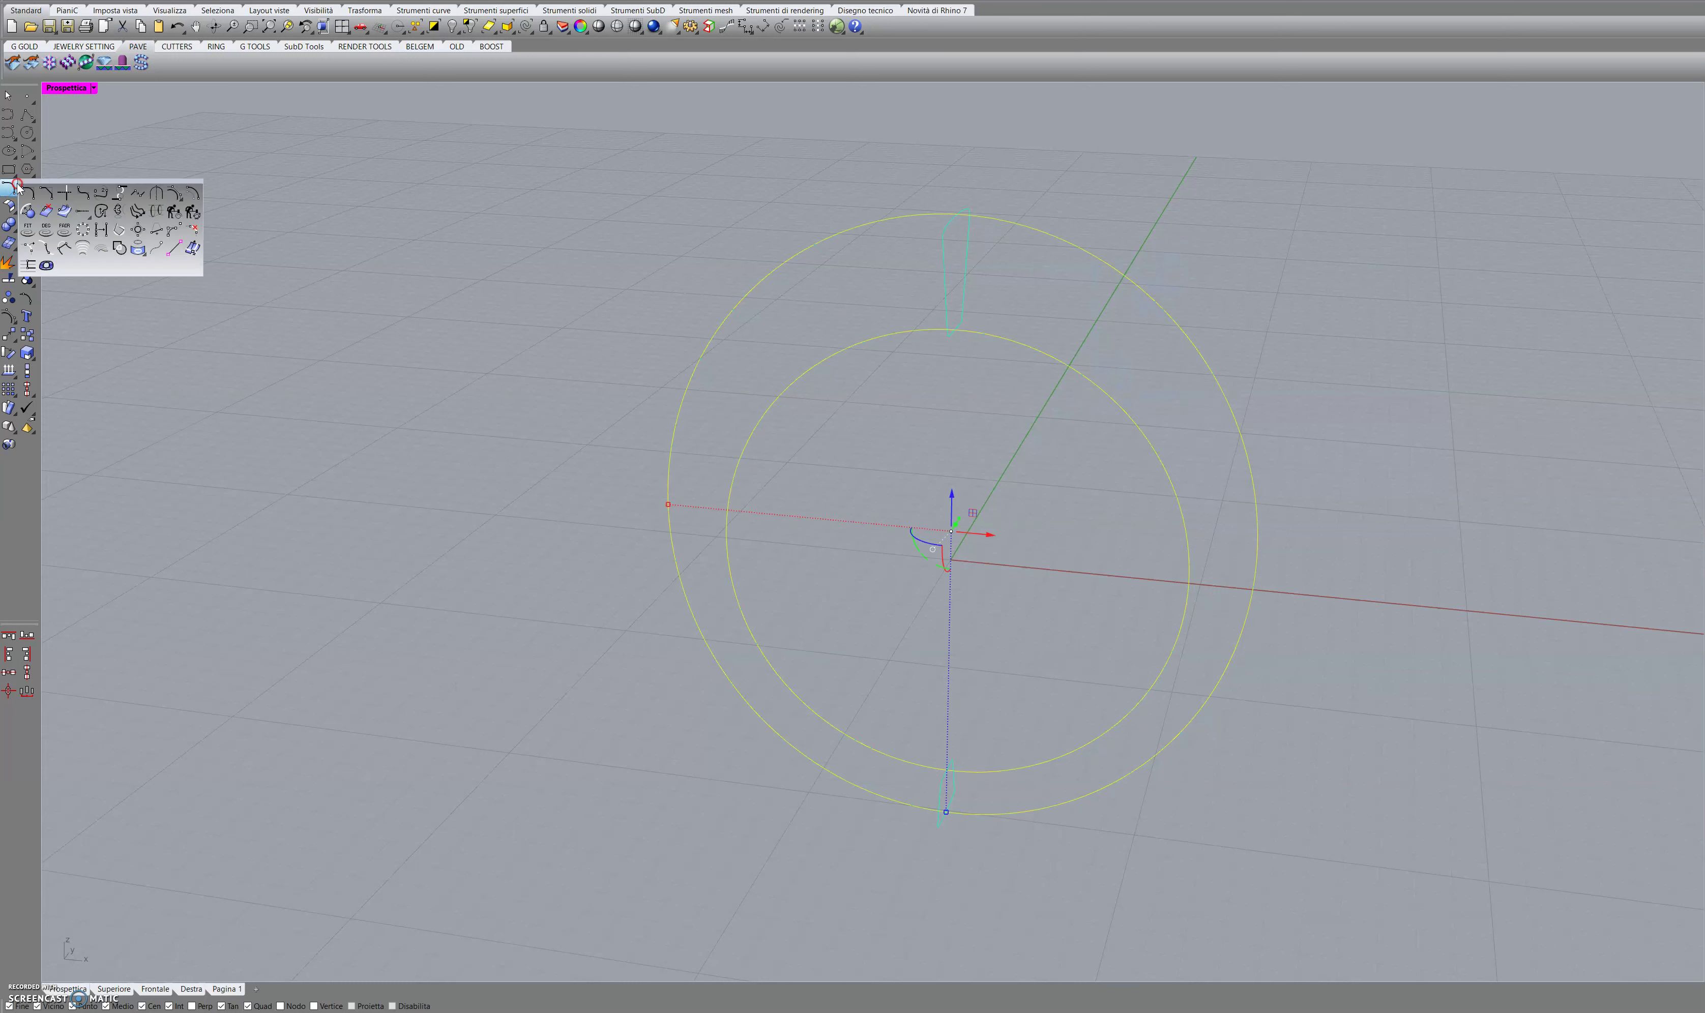
{"action": "left_click", "coordinate": [172, 214]}
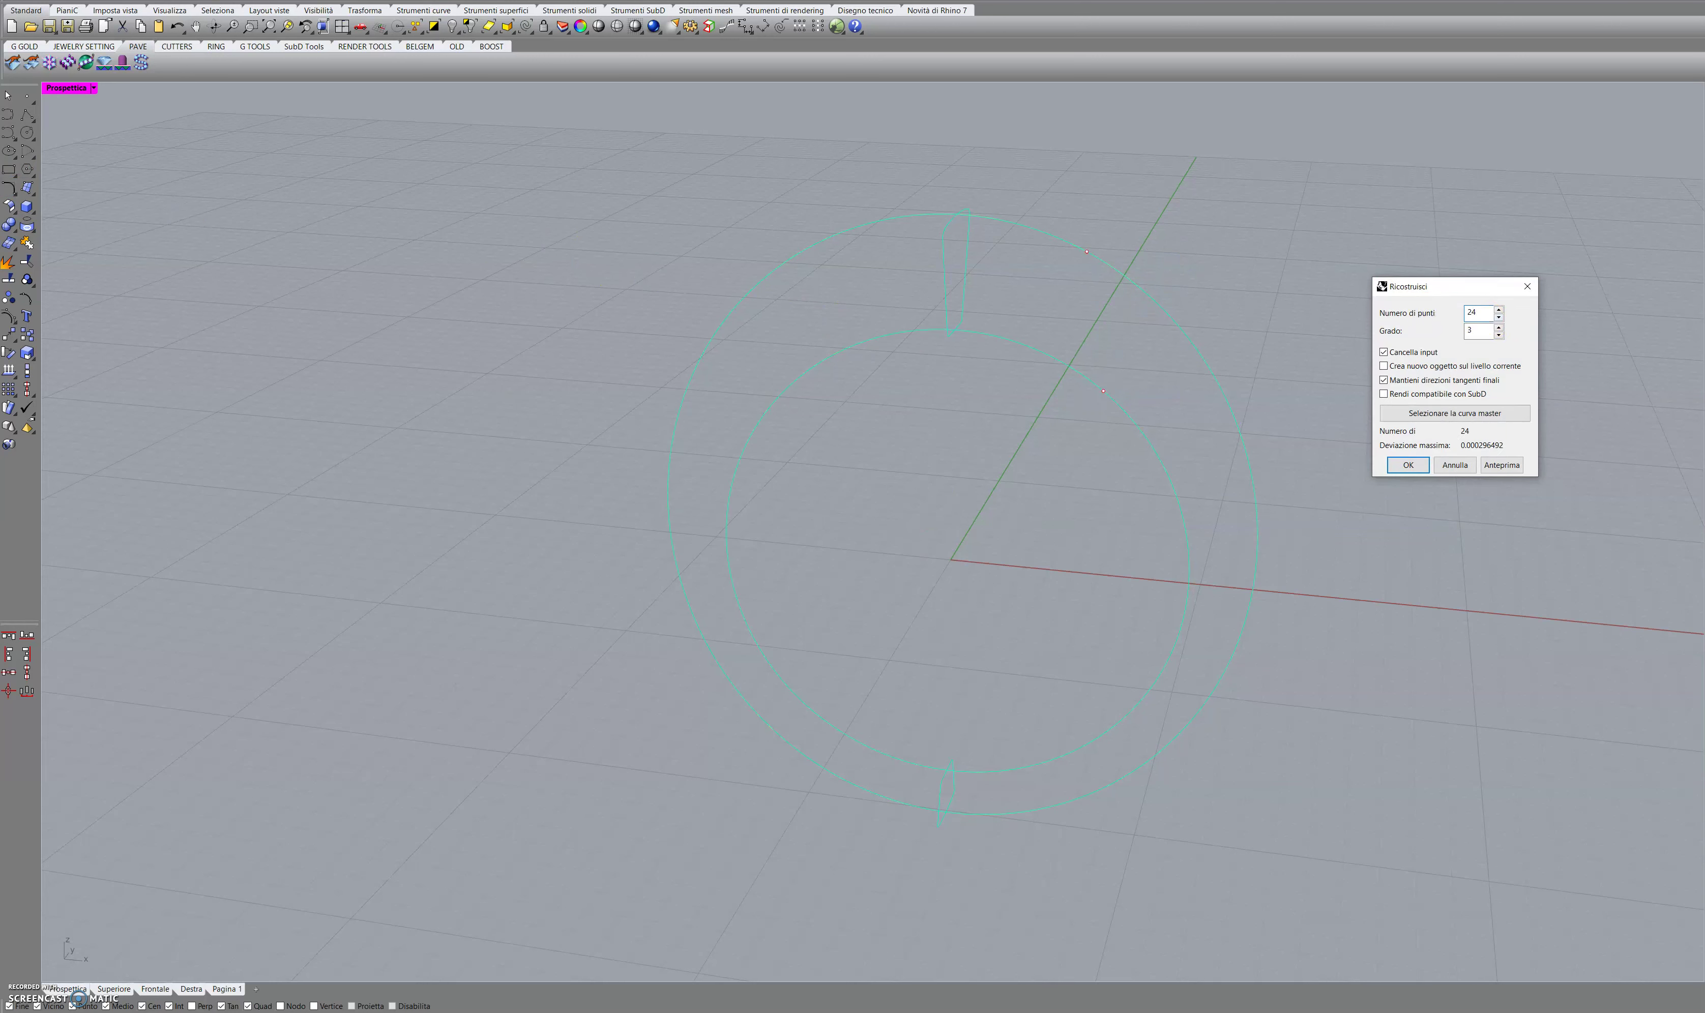
{"action": "key", "text": "Return"}
Move the seams of the inner and outer rail curves to their bottom quadrant points.
{"action": "left_click", "coordinate": [10, 187]}
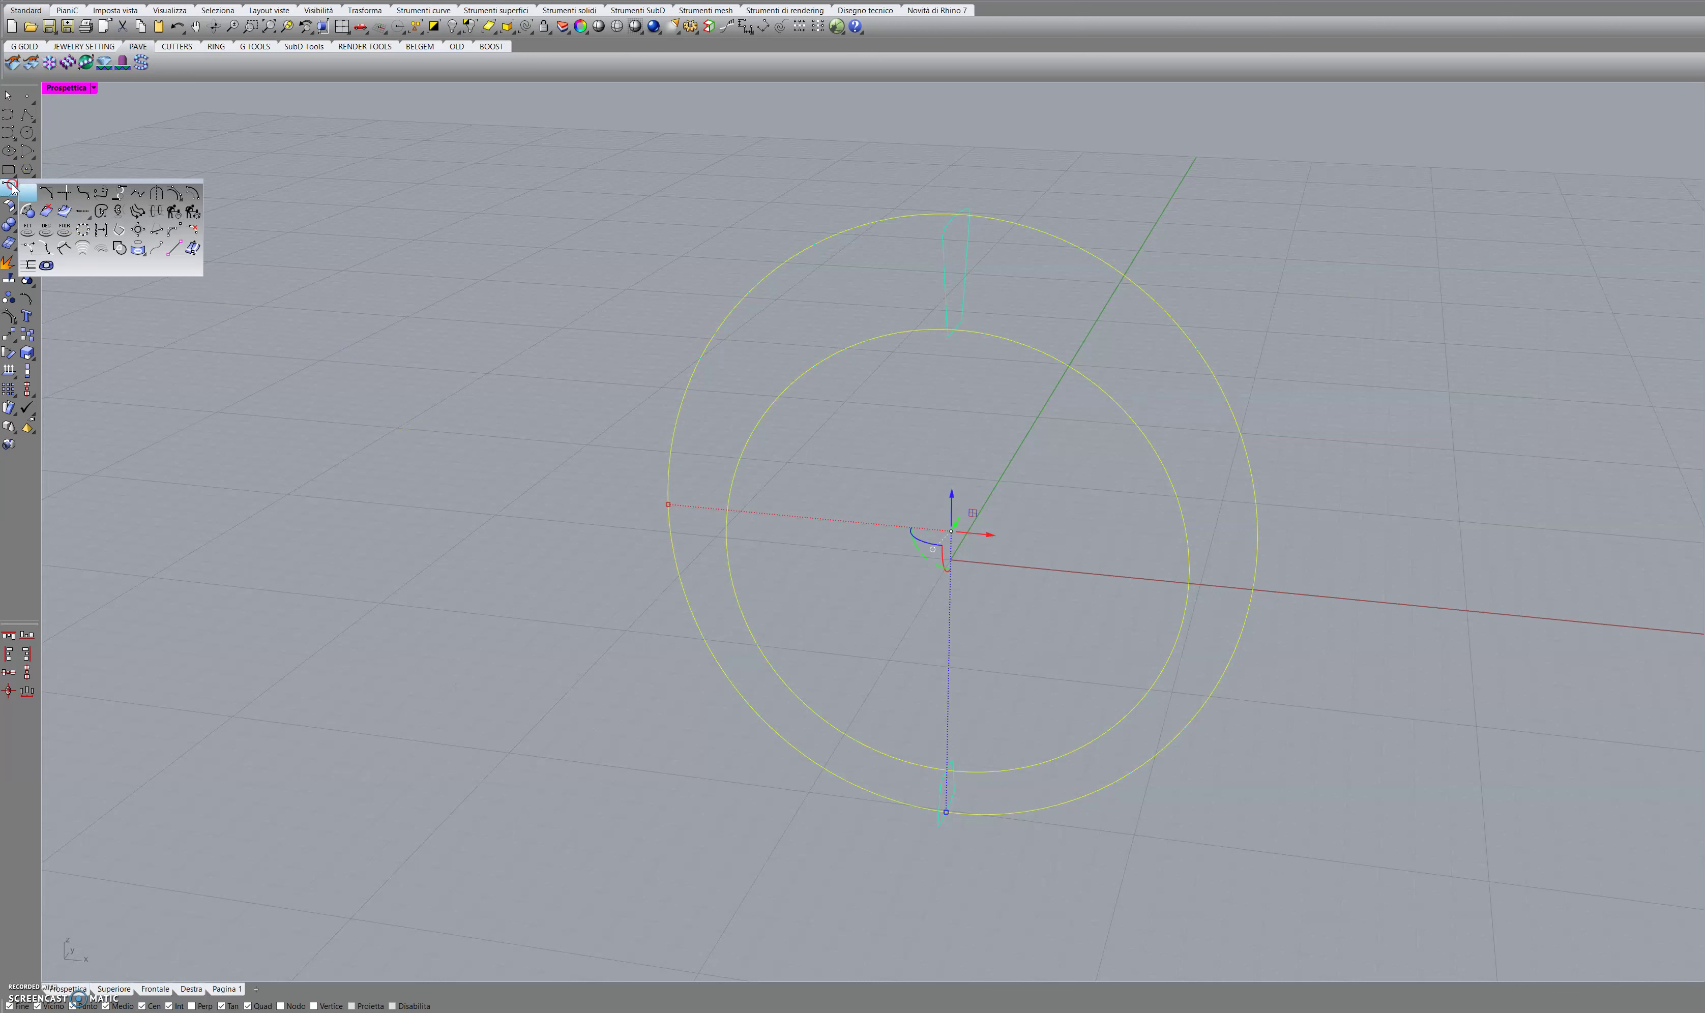
{"action": "left_click", "coordinate": [104, 212]}
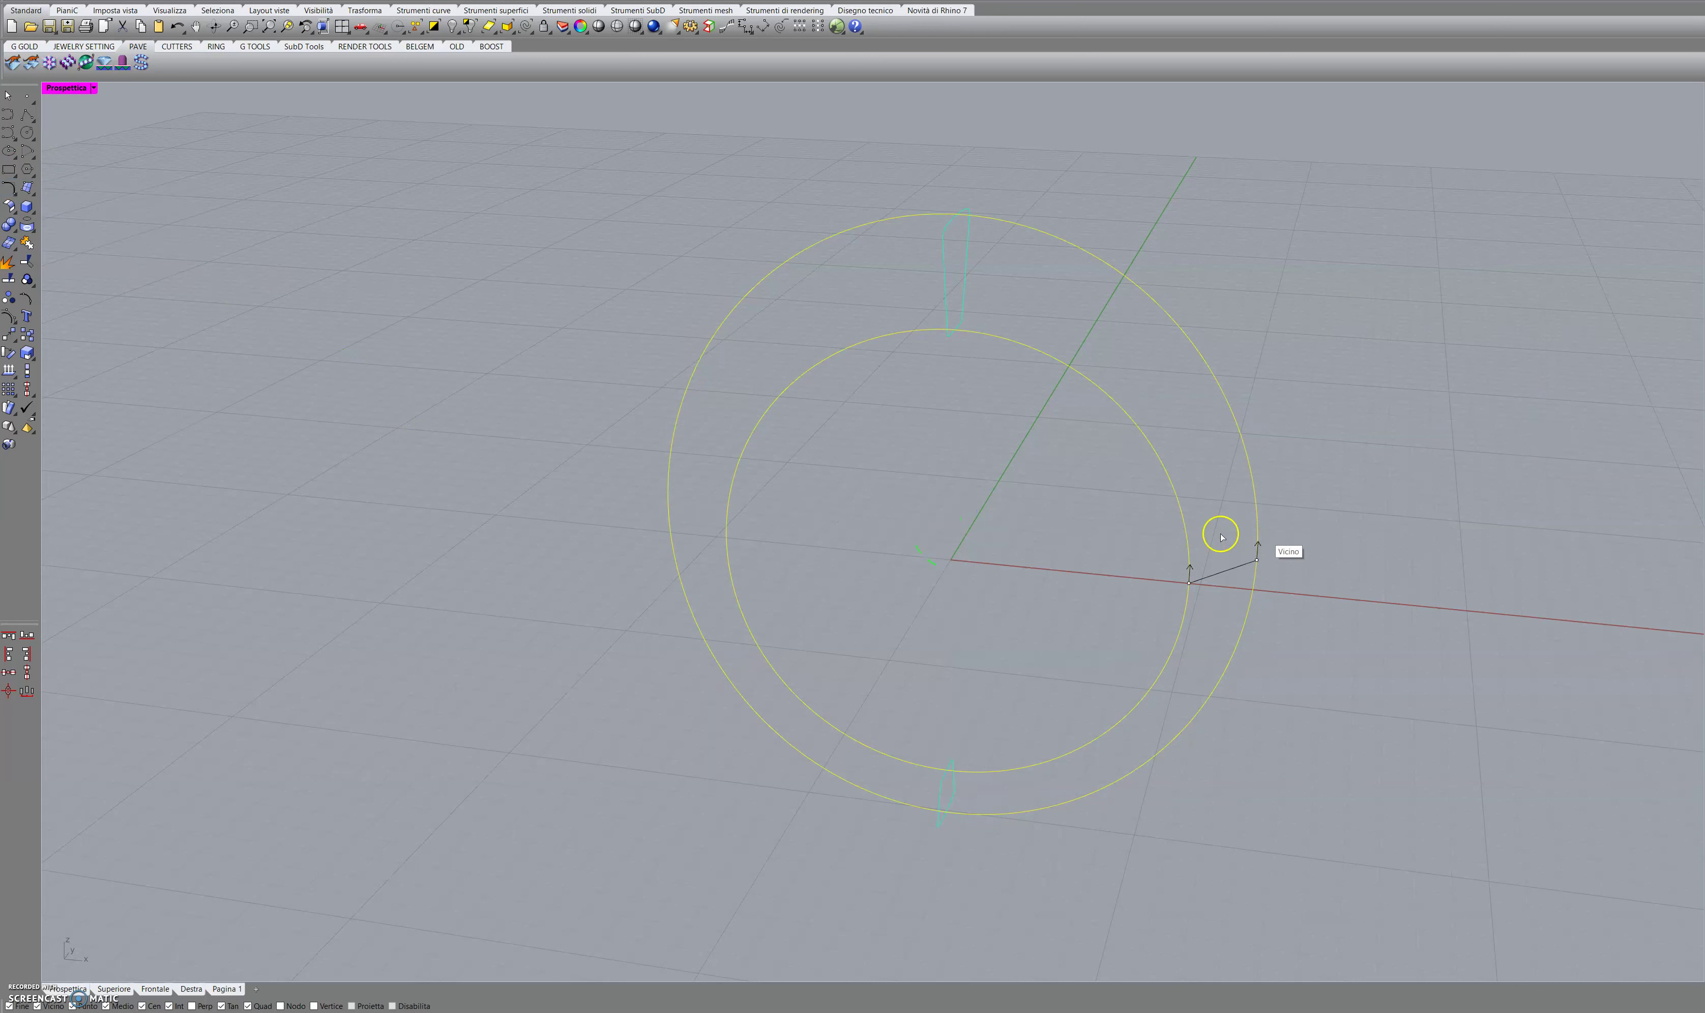
{"action": "right_click_drag", "start_coordinate": [1222, 582], "coordinate": [1121, 540]}
{"action": "left_click", "coordinate": [1190, 447]}
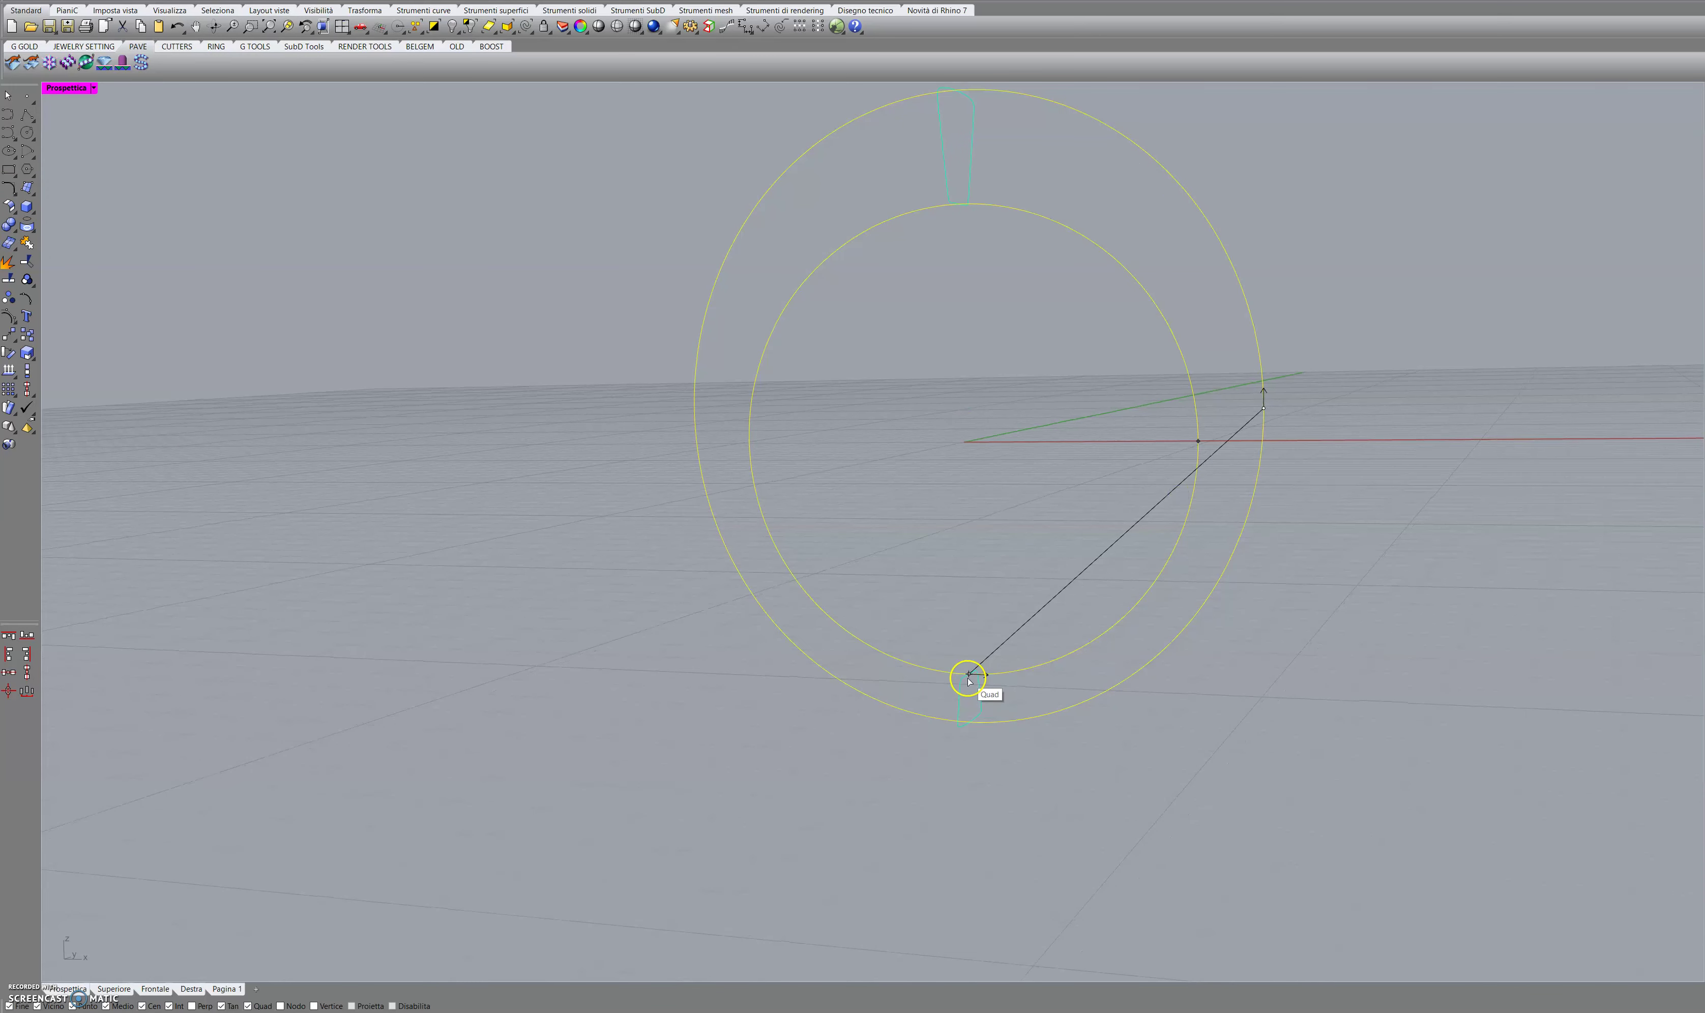
{"action": "left_click_drag", "start_coordinate": [1263, 408], "coordinate": [973, 720]}
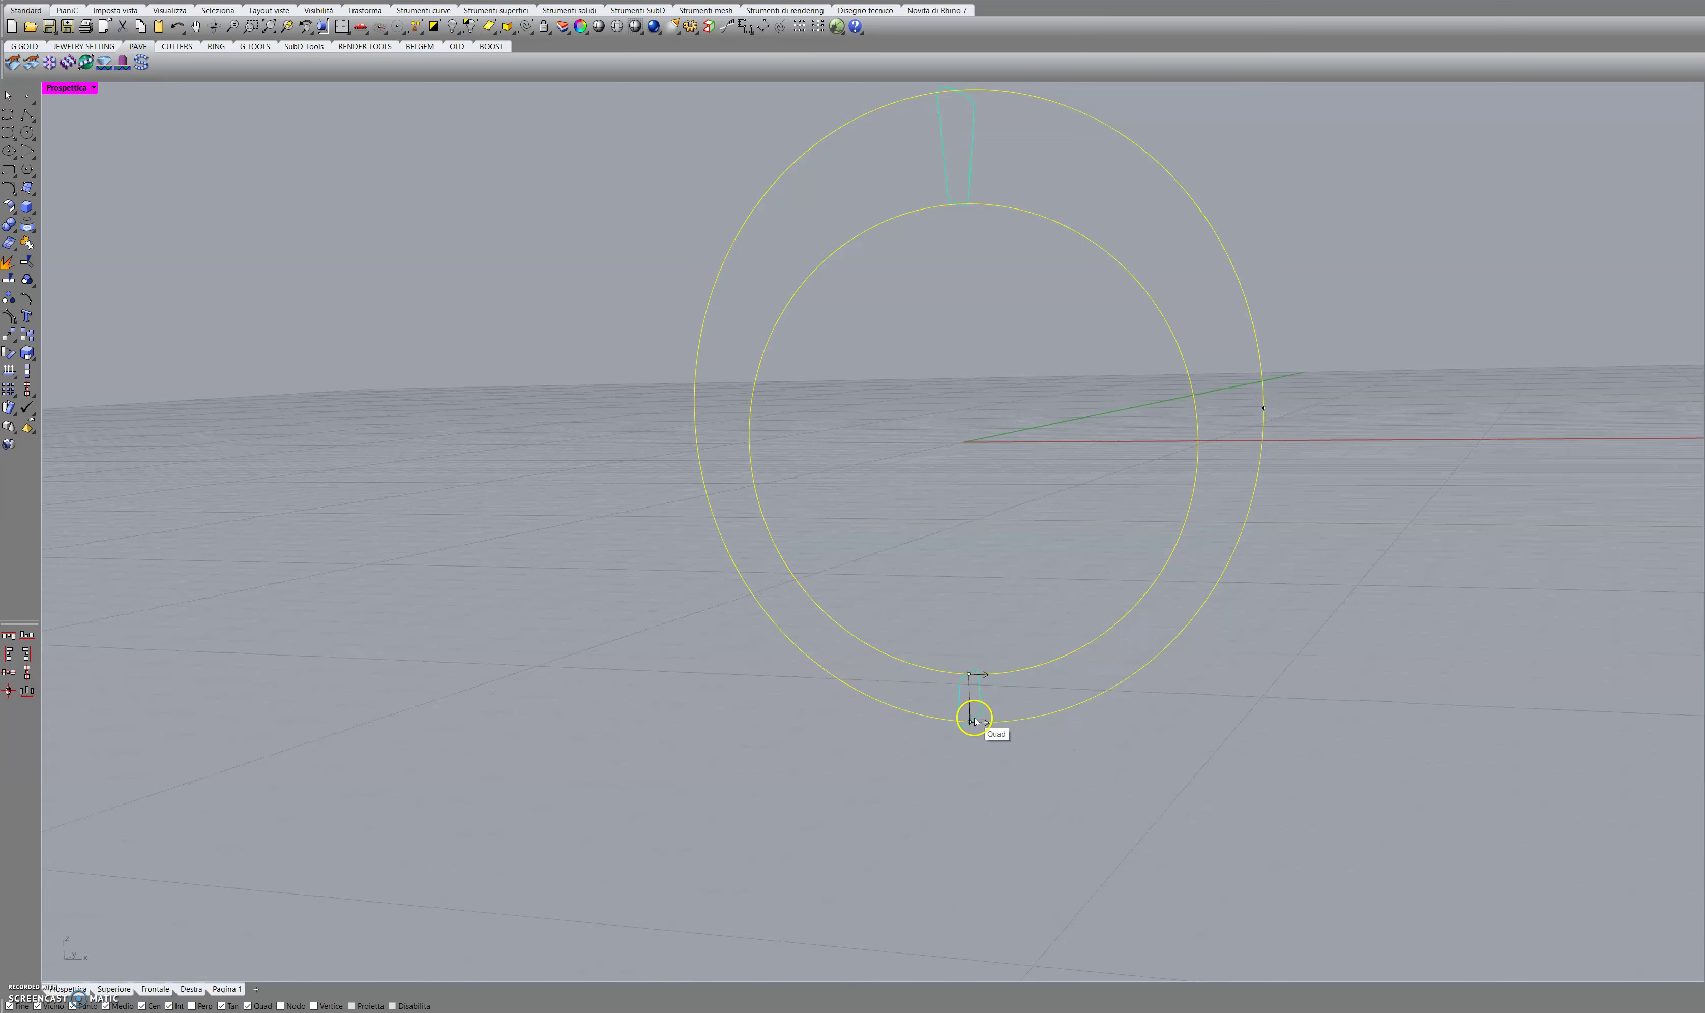
{"action": "left_click", "coordinate": [971, 722]}
{"action": "right_click_drag", "start_coordinate": [1114, 737], "coordinate": [1045, 754]}
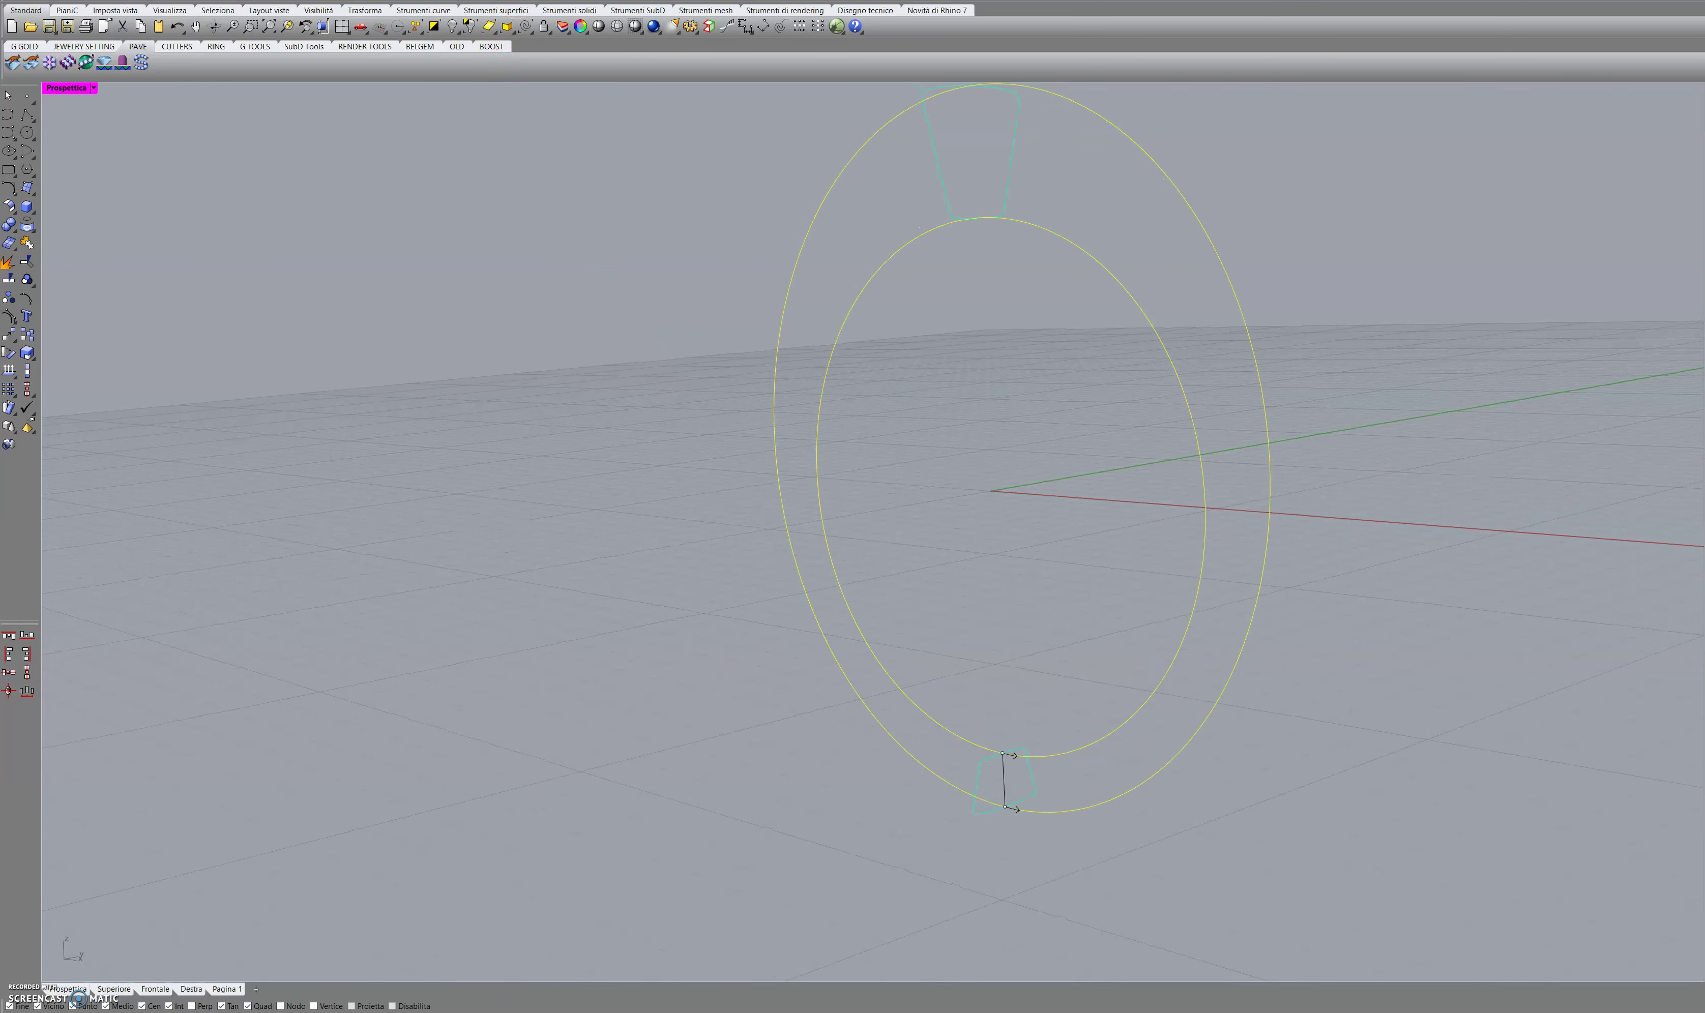
Display the control points of both rebuilt rails to check their distribution, and turn them off.
{"action": "right_click_drag", "start_coordinate": [841, 697], "coordinate": [1016, 566]}
{"action": "scroll", "coordinate": [839, 698], "scroll_direction": "down", "scroll_amount": 3}
{"action": "key", "text": "F10"}
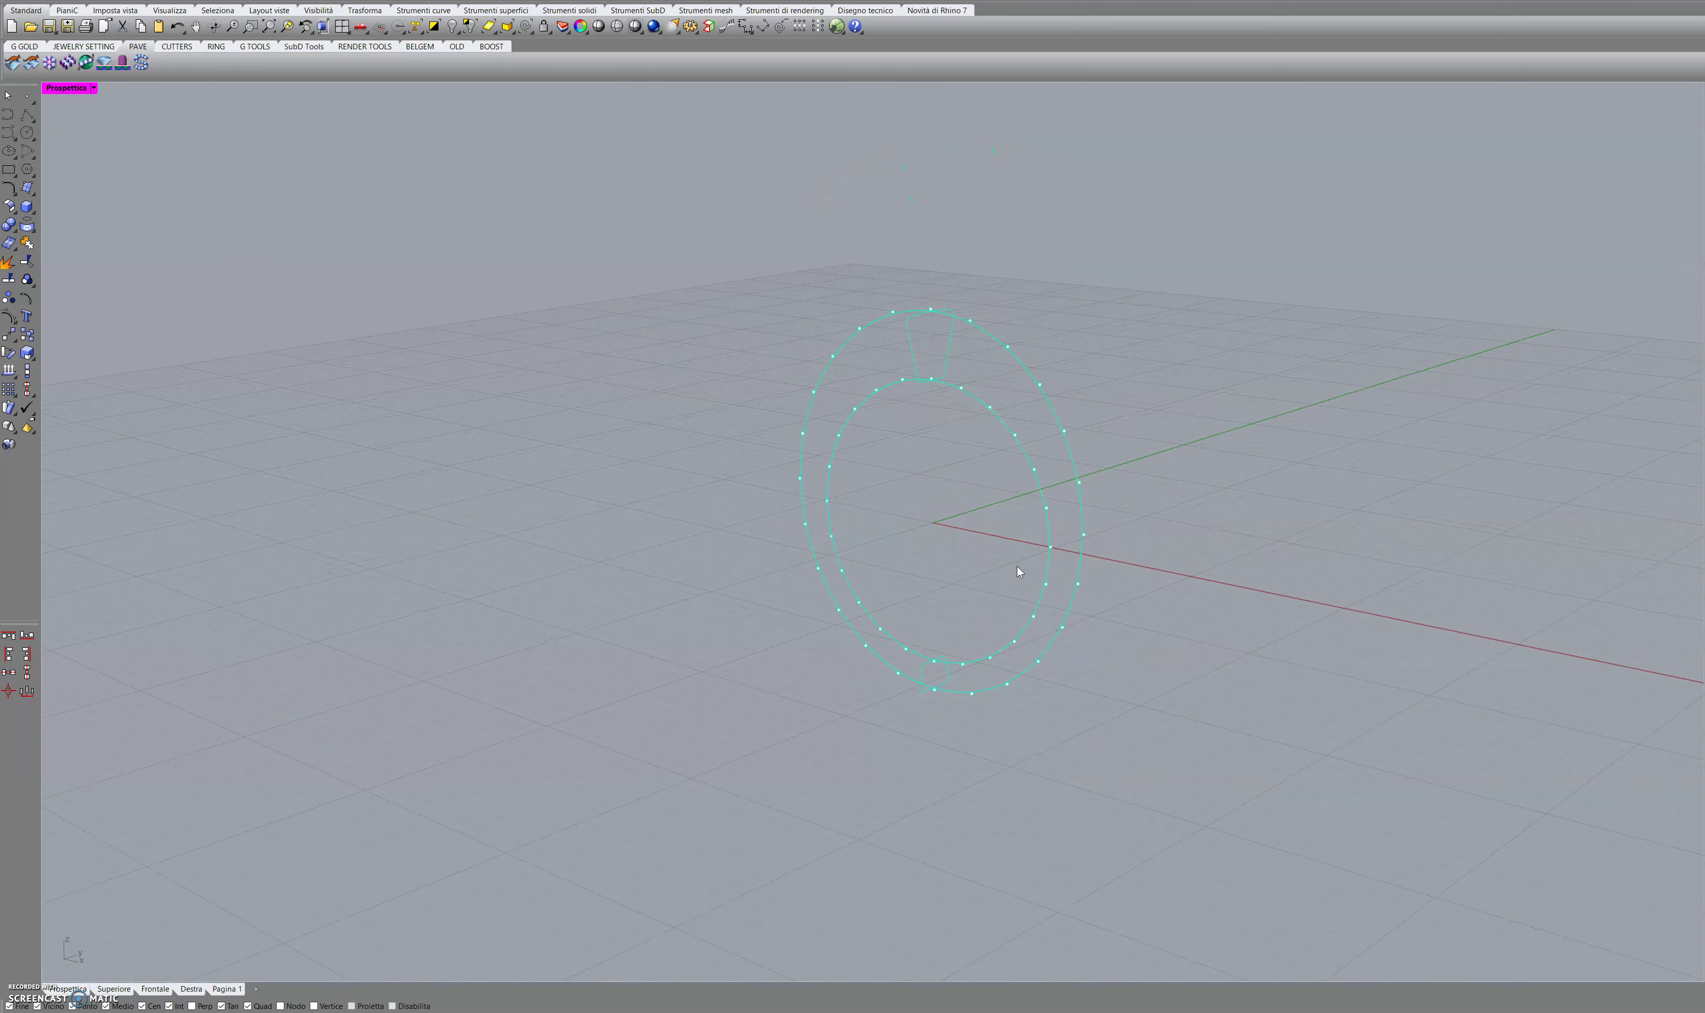
{"action": "right_click_drag", "start_coordinate": [1077, 659], "coordinate": [1104, 647]}
{"action": "key", "text": "F11"}
{"action": "left_click_drag", "start_coordinate": [1180, 712], "coordinate": [768, 345]}
{"action": "right_click_drag", "start_coordinate": [767, 345], "coordinate": [854, 408]}
{"action": "left_click", "coordinate": [29, 188]}
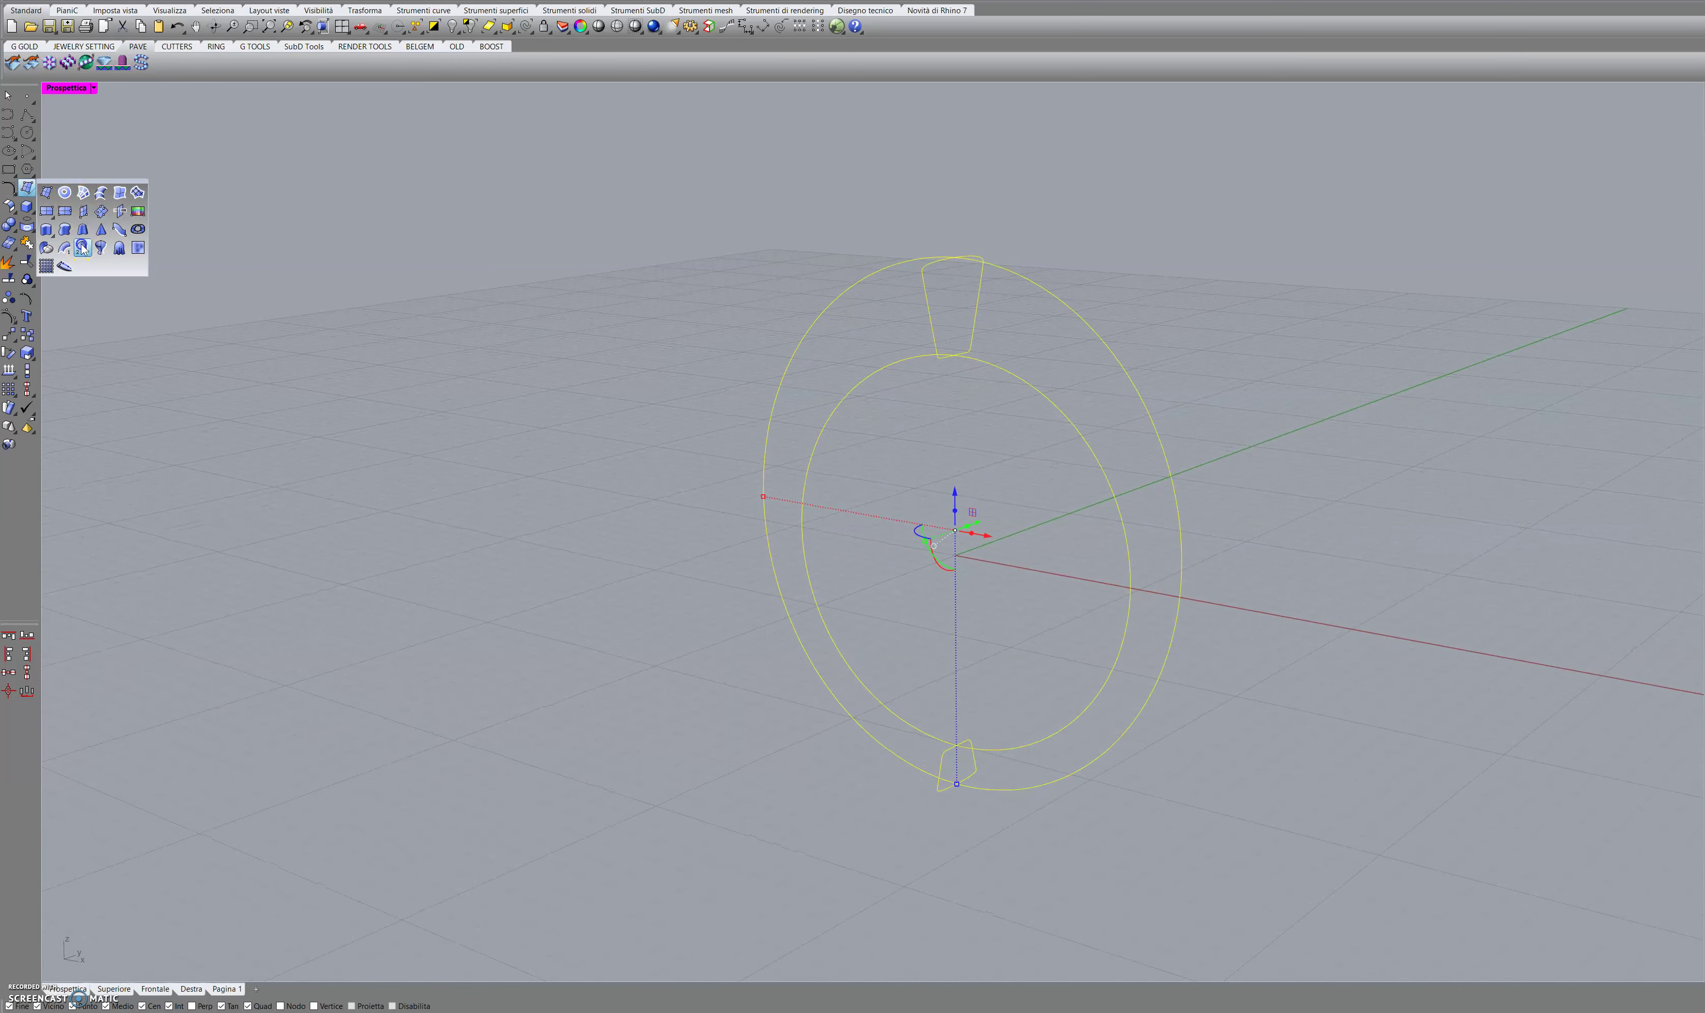
{"action": "left_click", "coordinate": [83, 193]}
{"action": "right_click_drag", "start_coordinate": [753, 543], "coordinate": [847, 733]}
{"action": "left_click", "coordinate": [897, 794]}
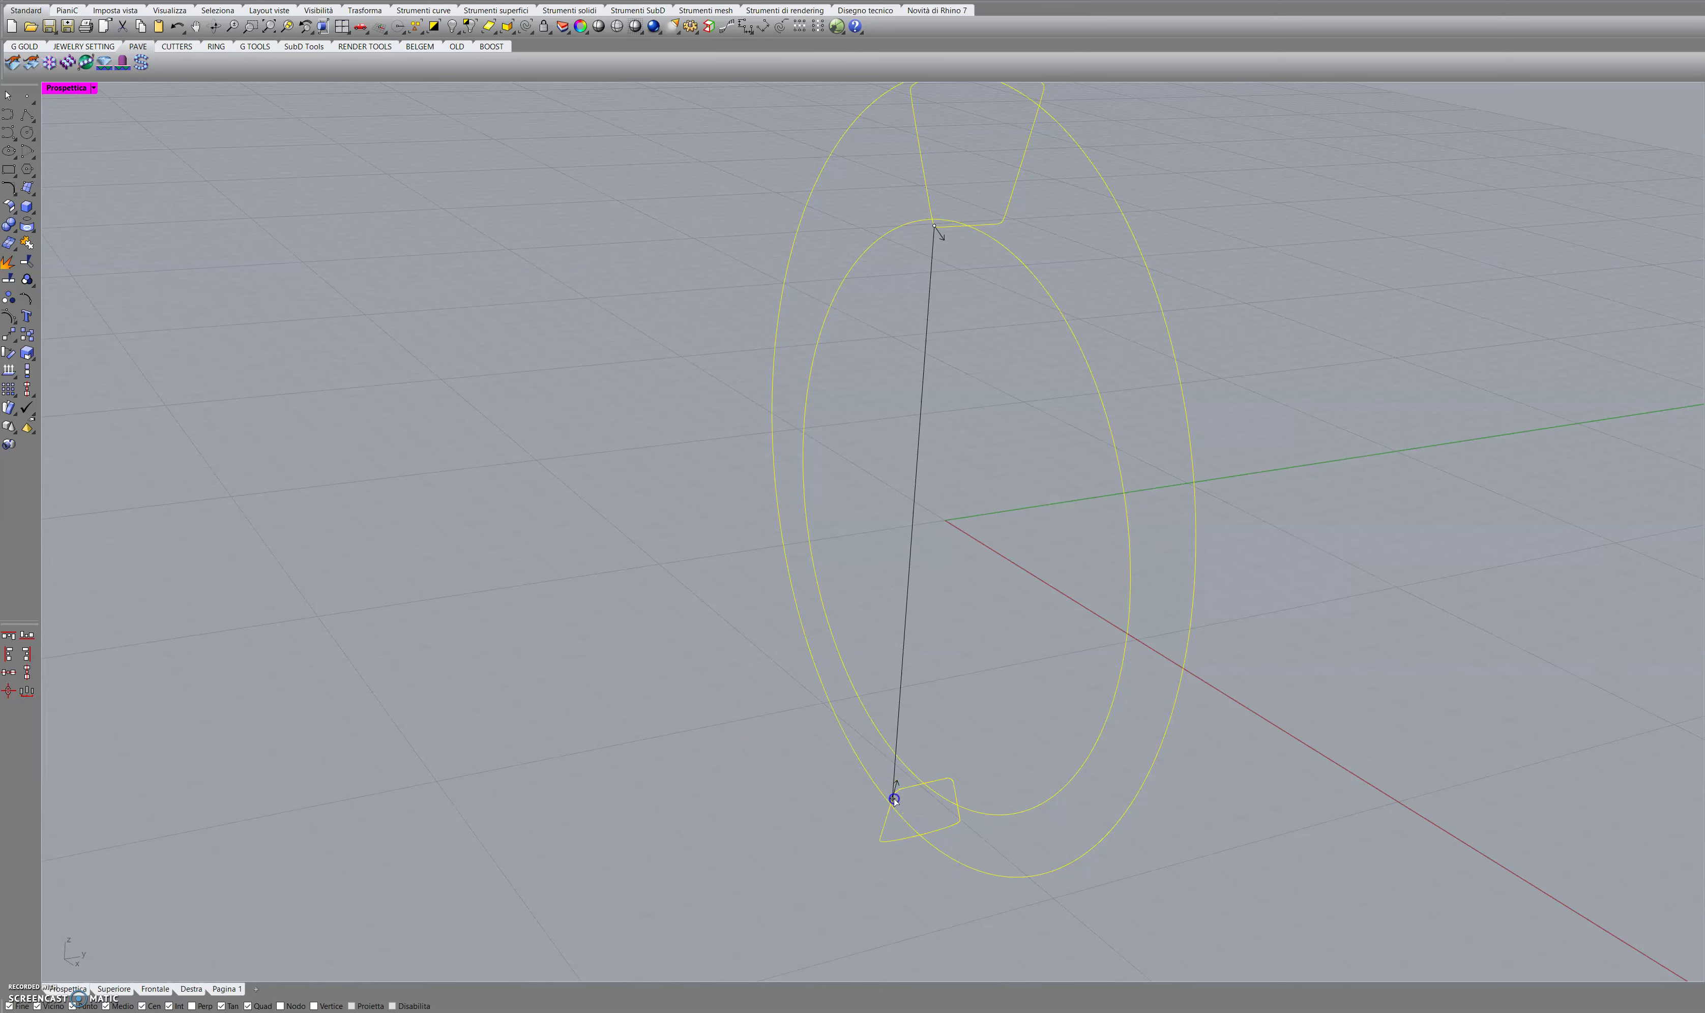
{"action": "left_click", "coordinate": [922, 784]}
{"action": "left_click_drag", "start_coordinate": [932, 236], "coordinate": [966, 251]}
{"action": "right_click", "coordinate": [964, 337]}
{"action": "right_click_drag", "start_coordinate": [1129, 746], "coordinate": [1134, 708]}
{"action": "left_click", "coordinate": [1533, 599]}
{"action": "key", "text": "Escape"}
Align the seams of the top and bottom section curves at the midpoints of their inner edges, pointing the same way.
{"action": "right_click_drag", "start_coordinate": [773, 547], "coordinate": [749, 346]}
{"action": "left_click_drag", "start_coordinate": [749, 312], "coordinate": [963, 822]}
{"action": "right_click_drag", "start_coordinate": [960, 786], "coordinate": [1004, 677]}
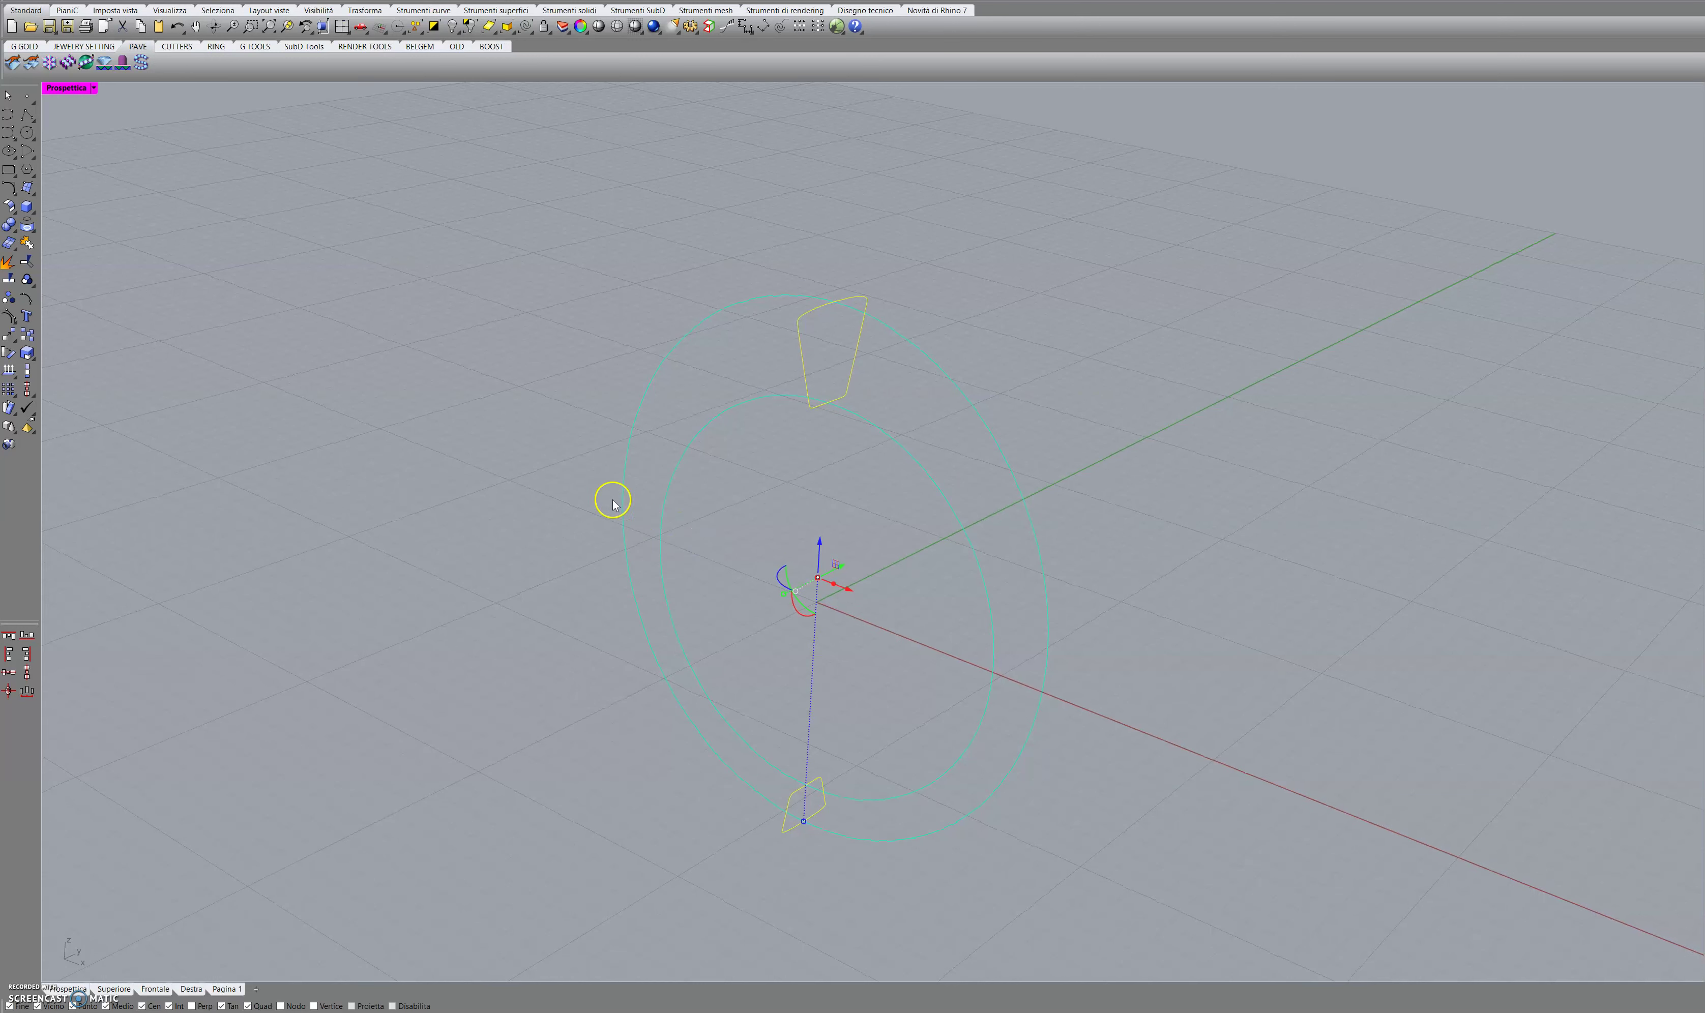
{"action": "left_click", "coordinate": [10, 187]}
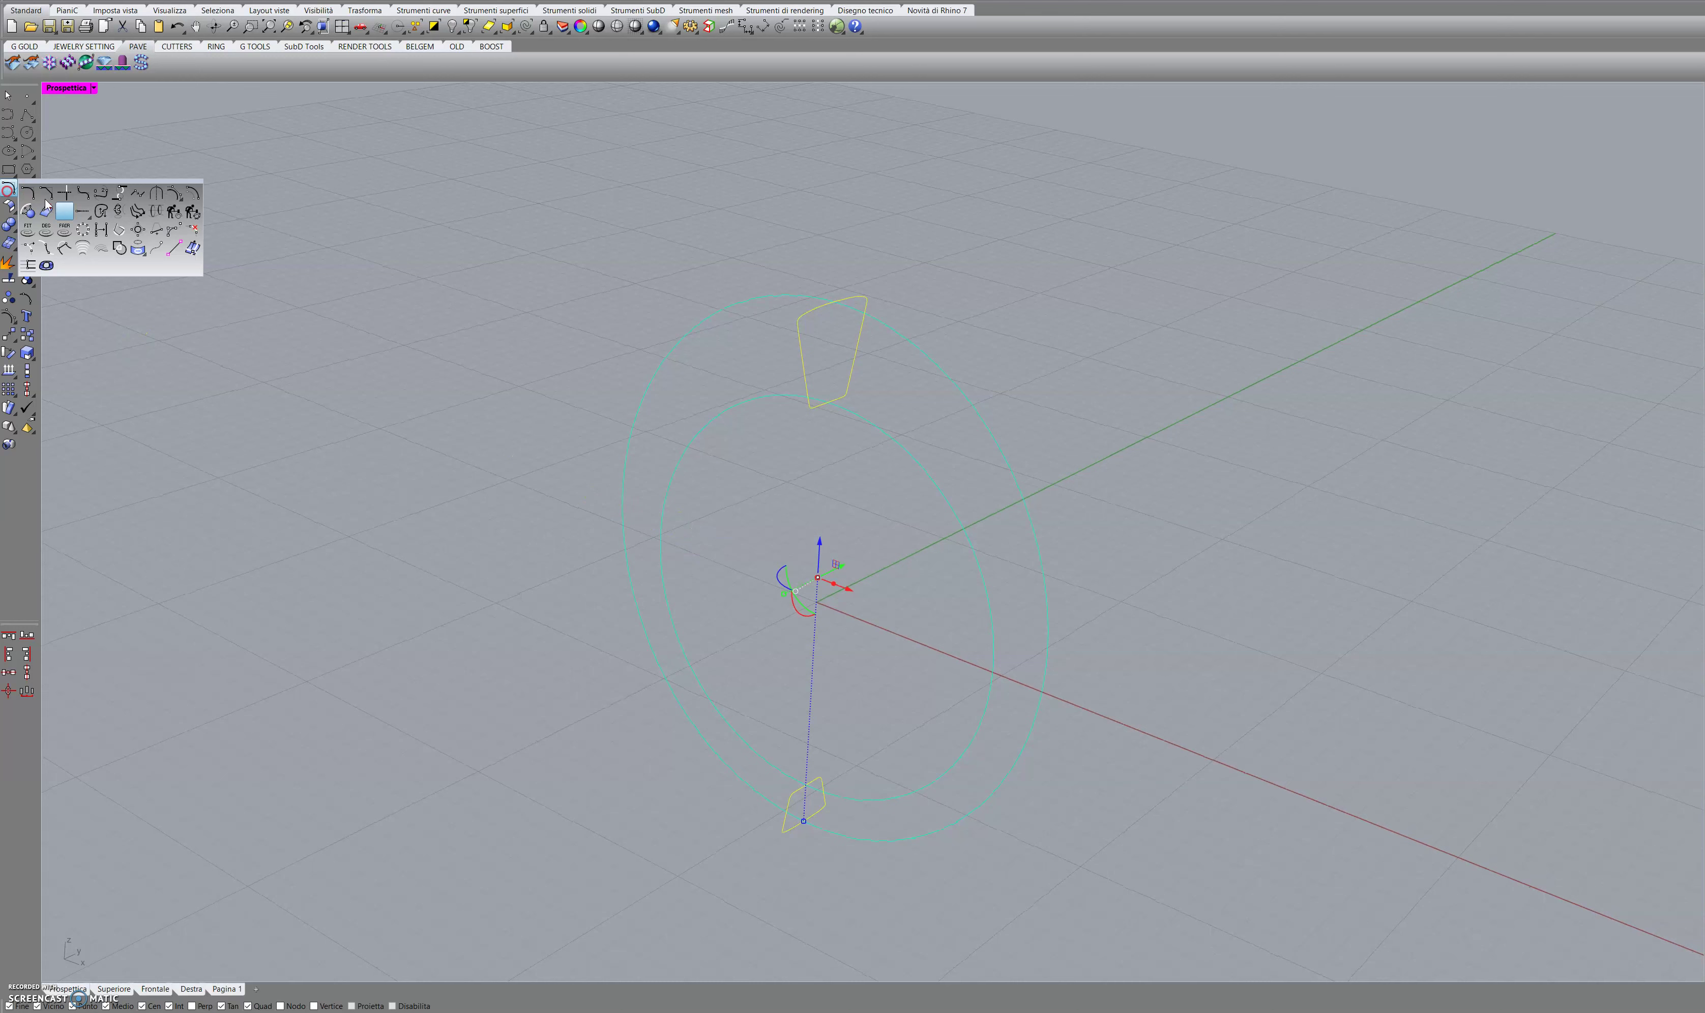
{"action": "left_click", "coordinate": [106, 211]}
{"action": "scroll", "coordinate": [839, 744], "scroll_direction": "up", "scroll_amount": 2}
{"action": "right_click_drag", "start_coordinate": [893, 734], "coordinate": [775, 754]}
{"action": "left_click", "coordinate": [753, 801]}
{"action": "left_click", "coordinate": [785, 782]}
{"action": "left_click_drag", "start_coordinate": [741, 341], "coordinate": [772, 342]}
{"action": "right_click_drag", "start_coordinate": [806, 484], "coordinate": [813, 505]}
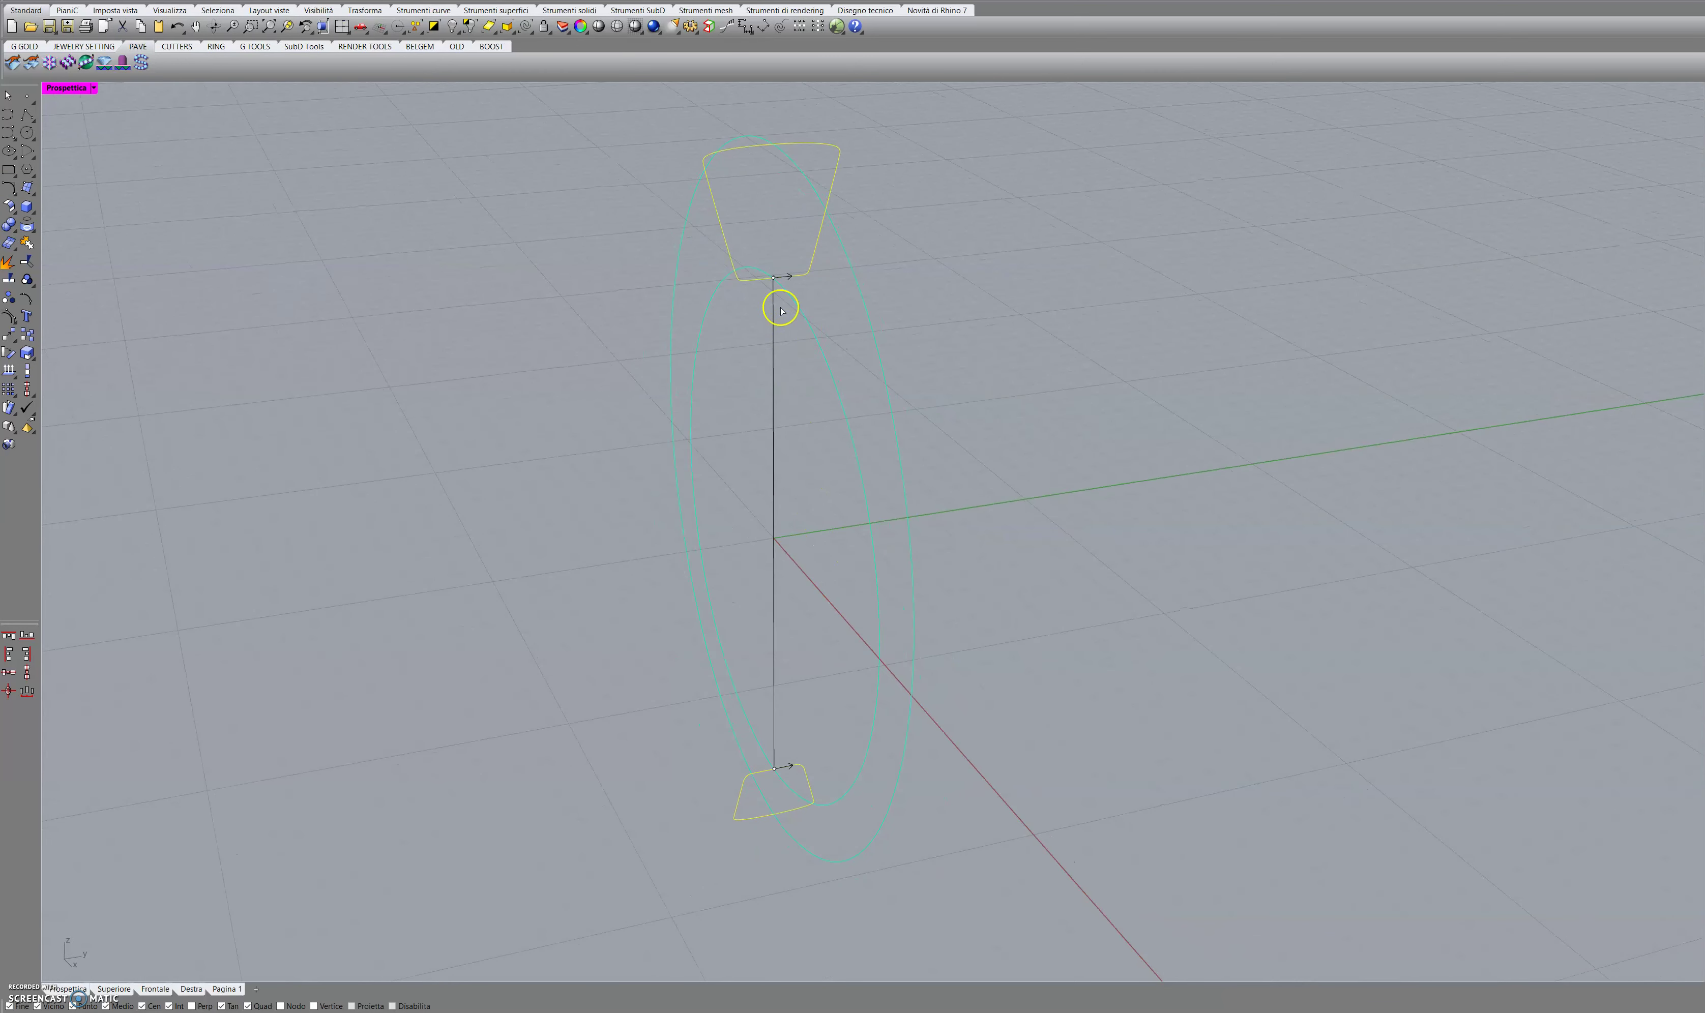
{"action": "right_click", "coordinate": [810, 394]}
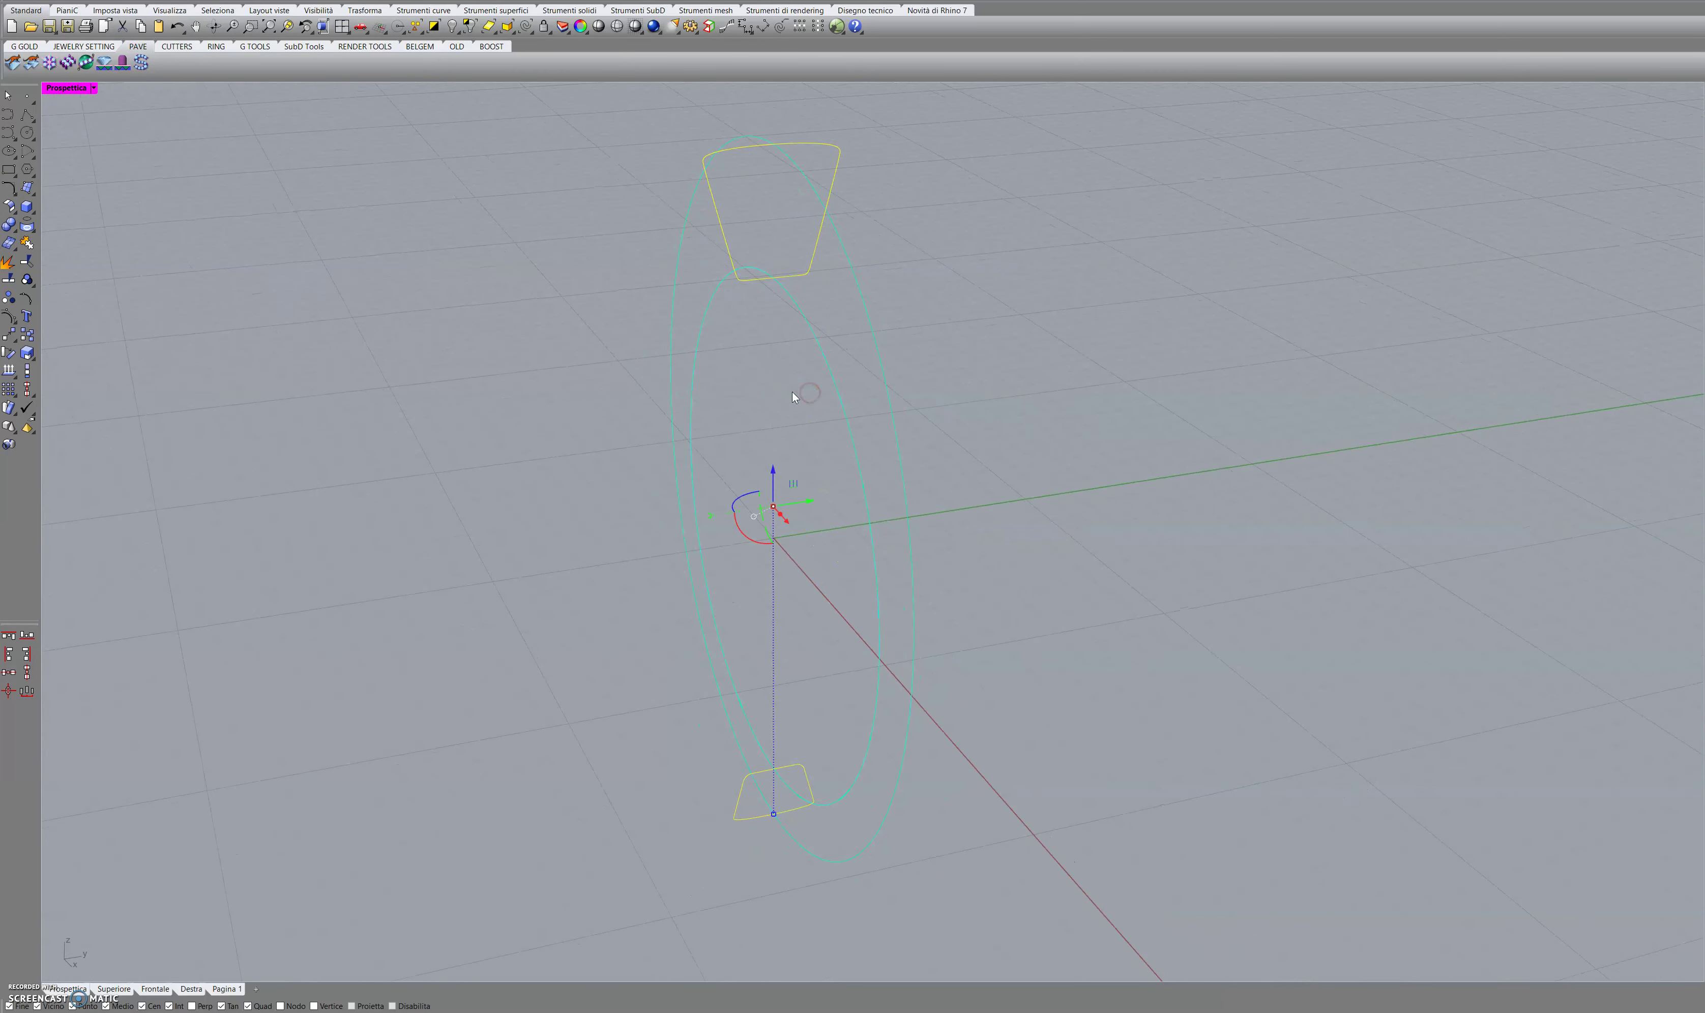
Rebuild both section curves with 60 points and degree 3, deleting the input curves.
{"action": "left_click", "coordinate": [32, 185]}
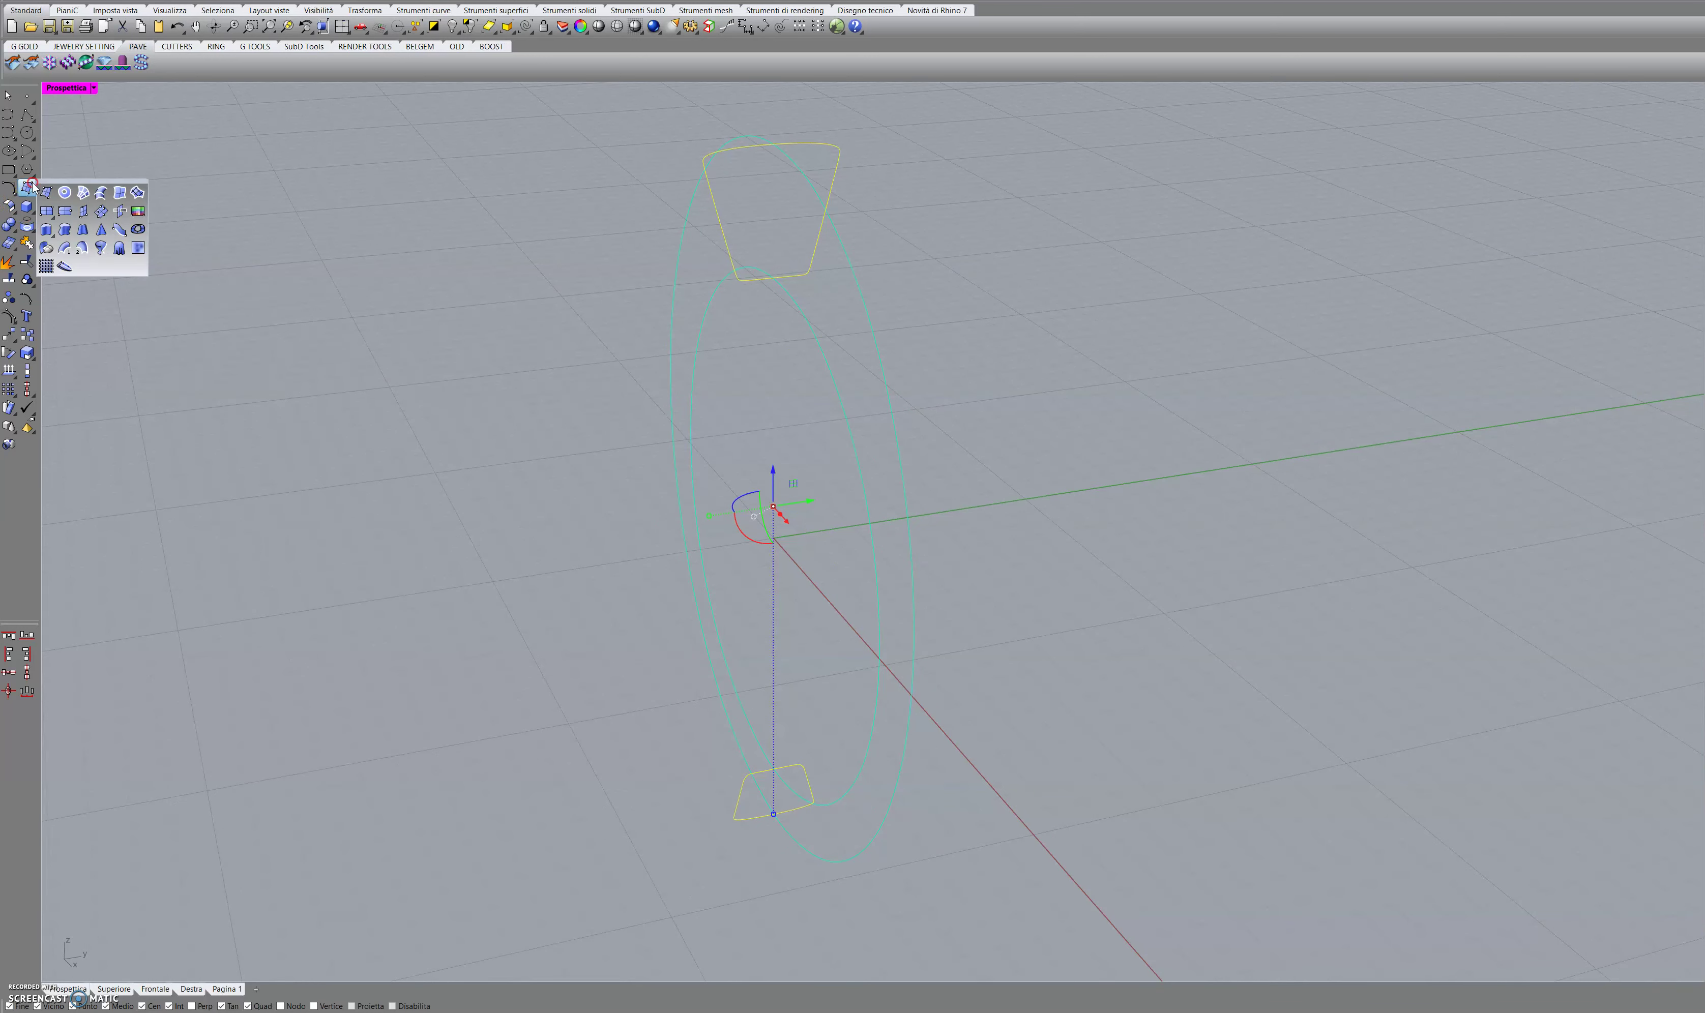
{"action": "left_click", "coordinate": [13, 186]}
{"action": "left_click", "coordinate": [168, 217]}
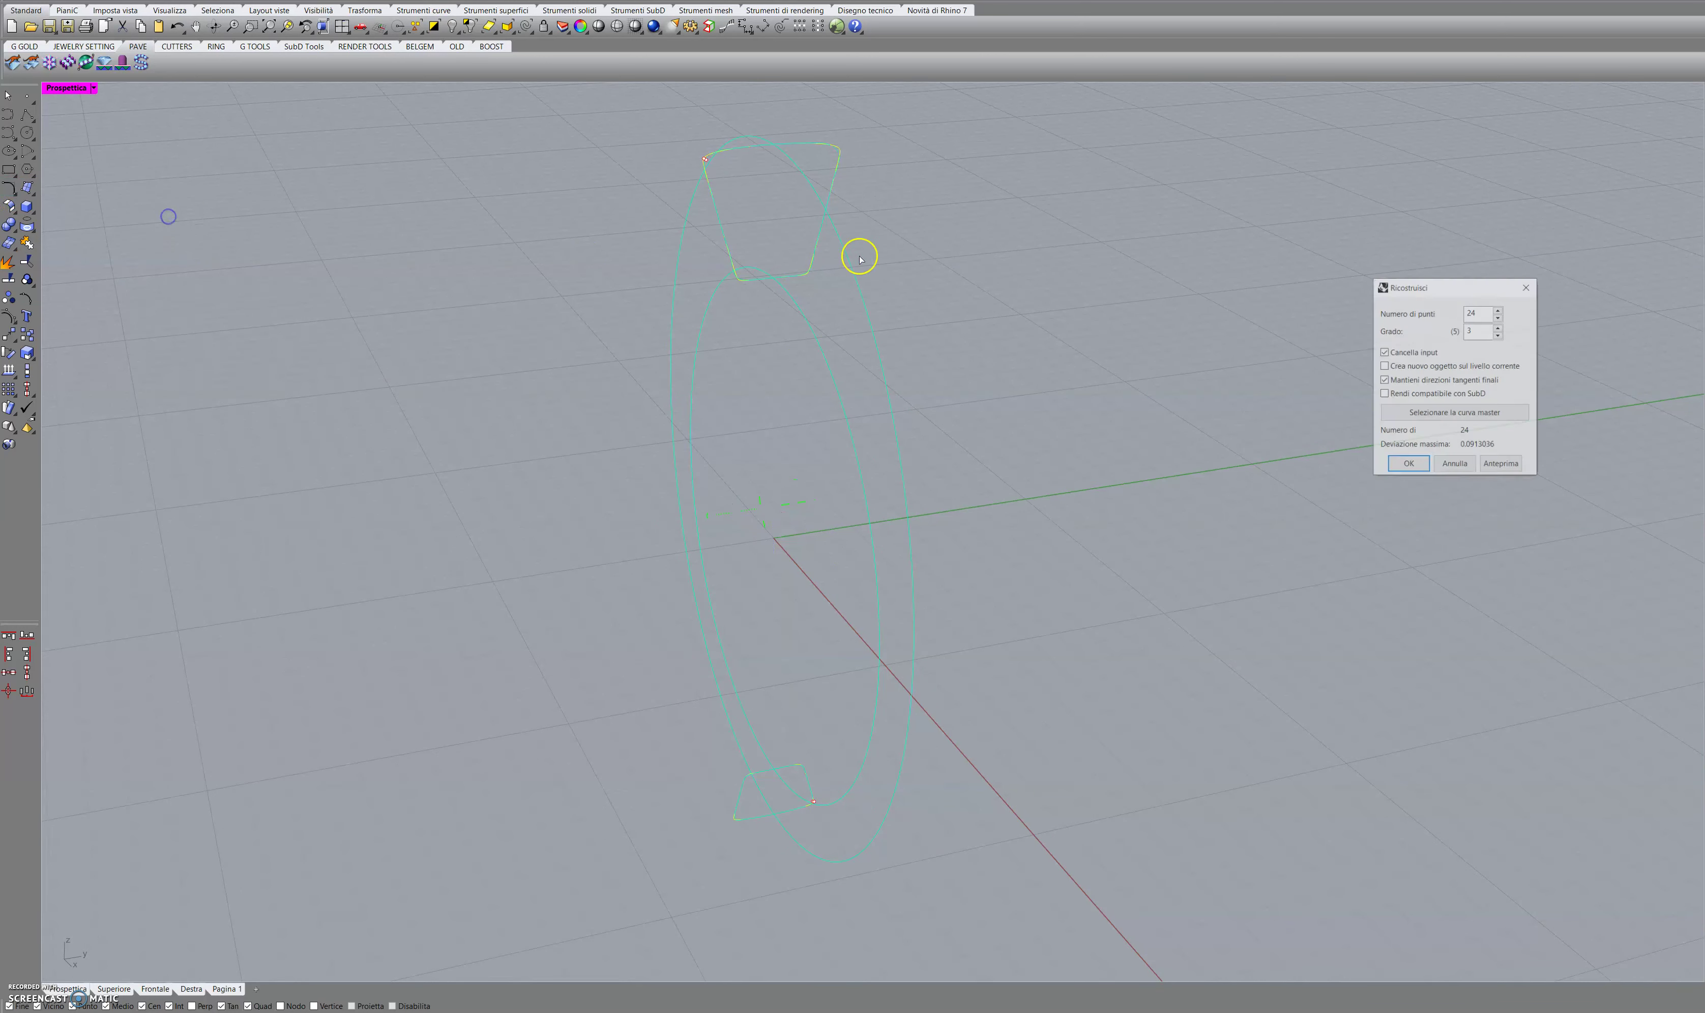
{"action": "right_click_drag", "start_coordinate": [1134, 362], "coordinate": [1032, 430]}
{"action": "key", "text": "ctrl+Tab"}
{"action": "key", "text": "ctrl+Tab"}
{"action": "key", "text": "ctrl+Tab"}
{"action": "scroll", "coordinate": [1031, 429], "scroll_direction": "up", "scroll_amount": 5}
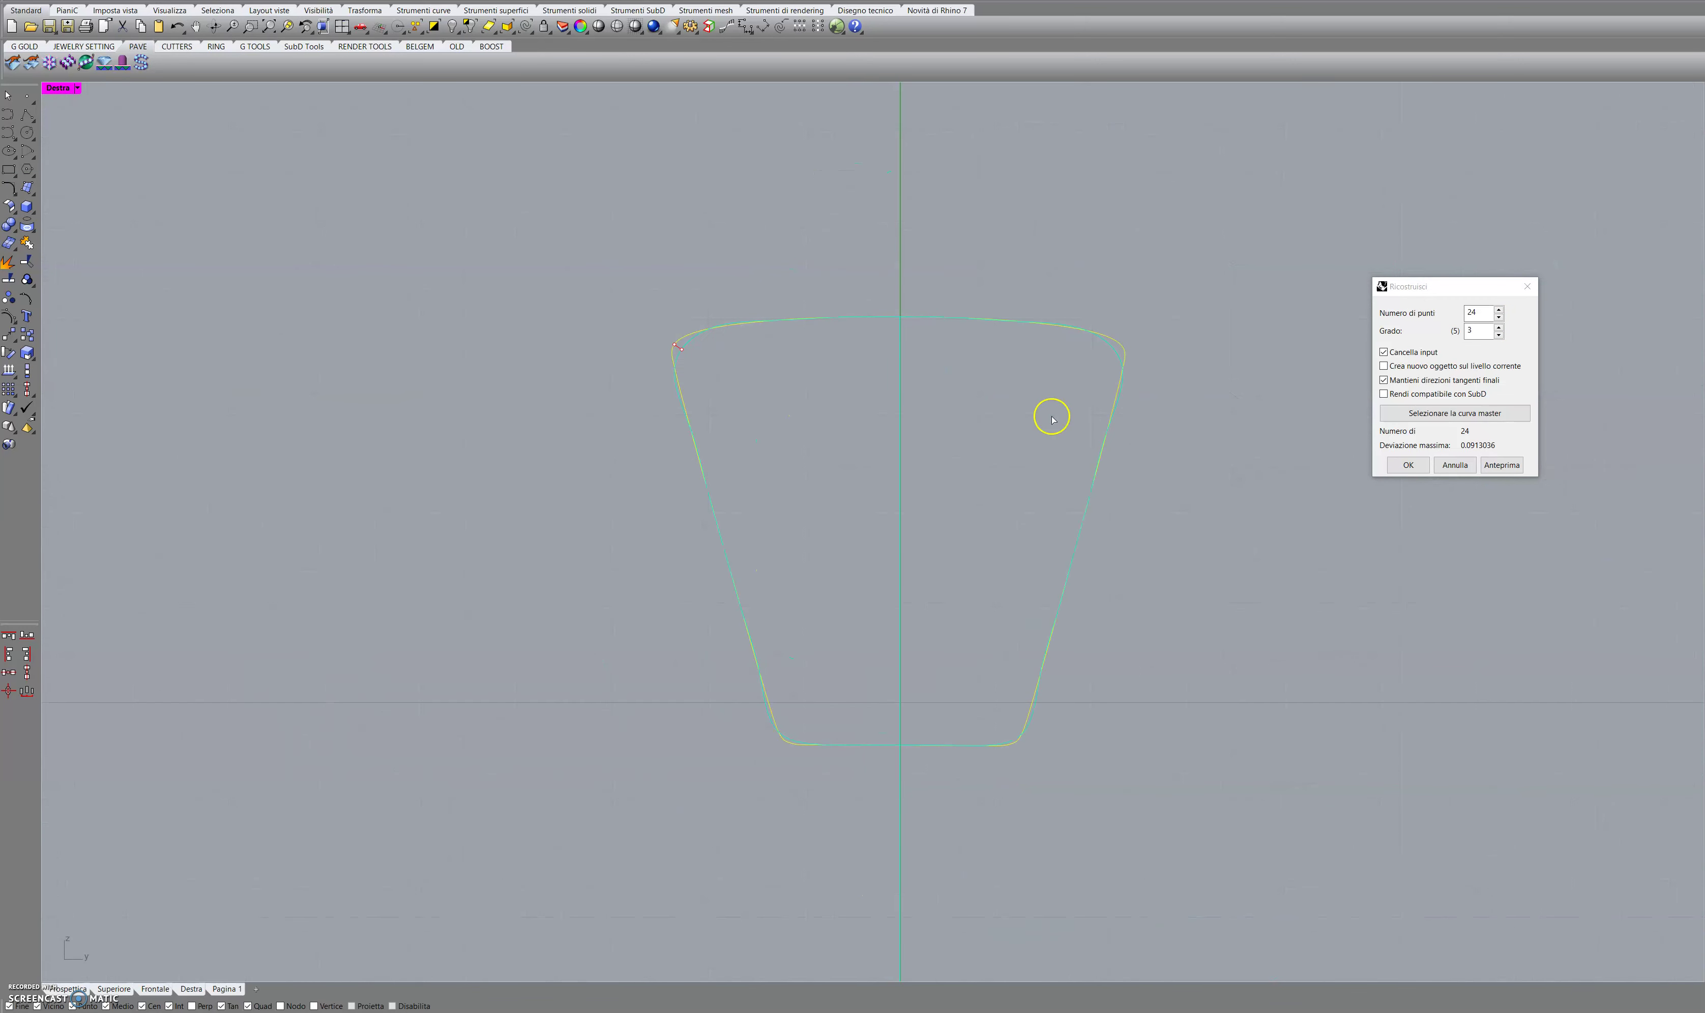
{"action": "left_click", "coordinate": [1431, 313]}
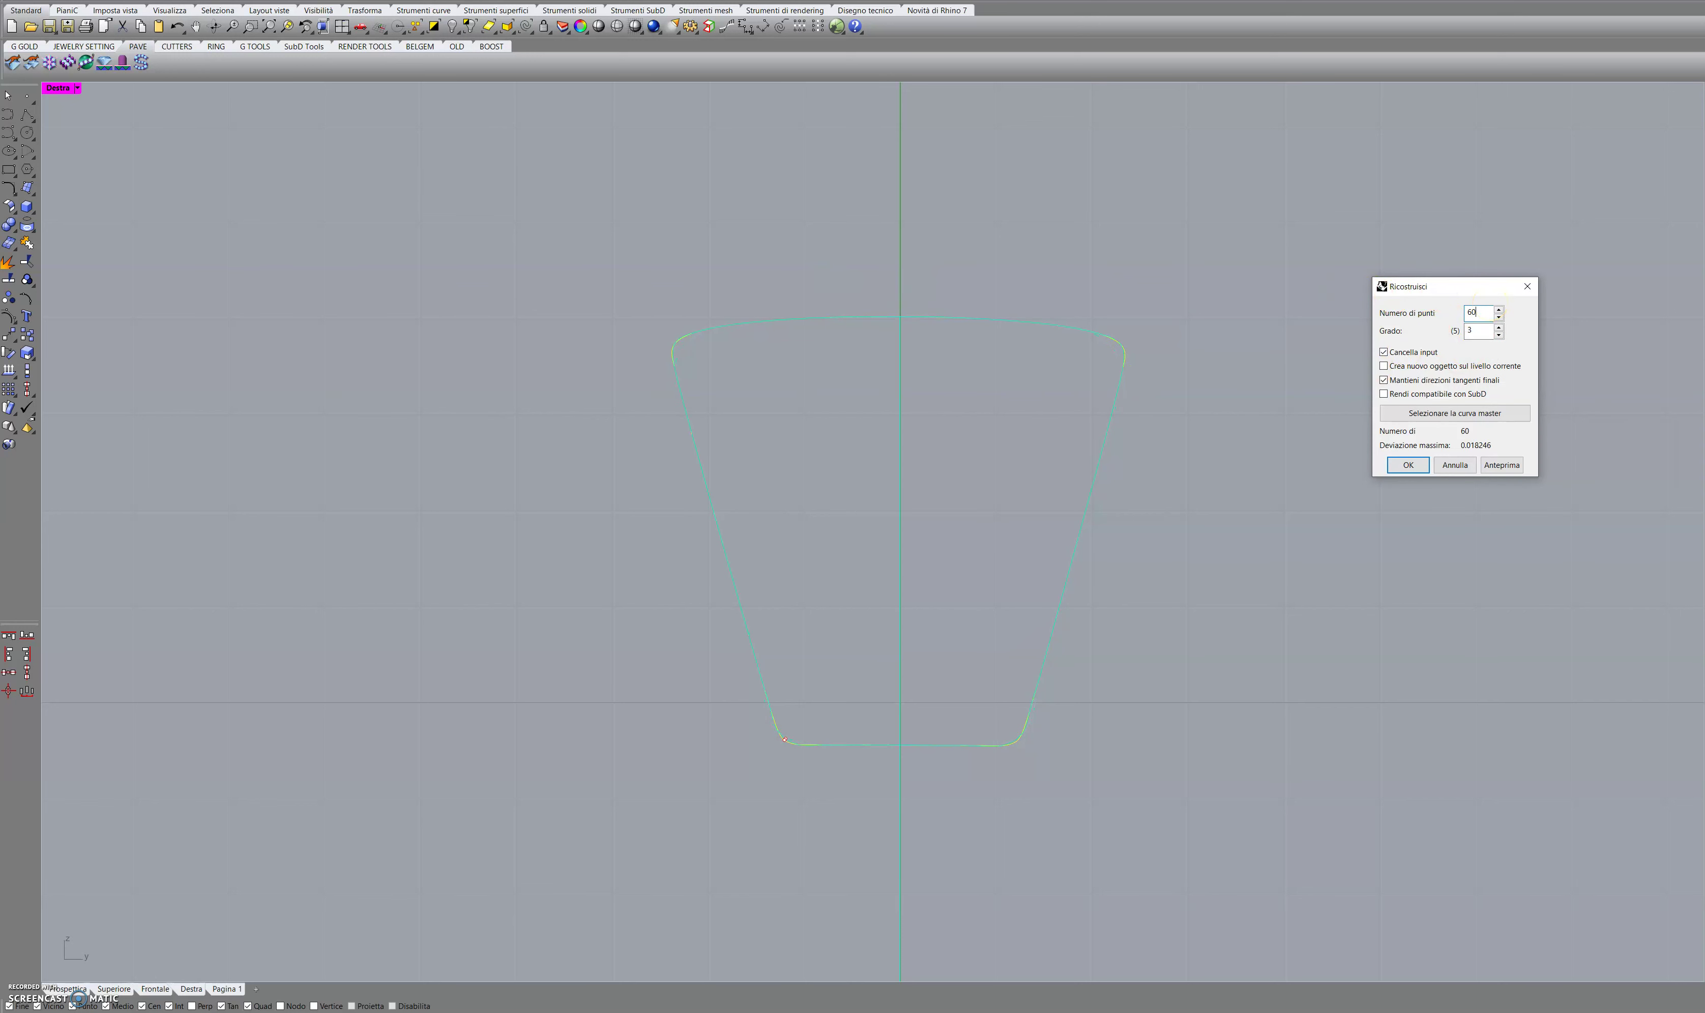
{"action": "left_click", "coordinate": [1407, 465]}
Turn on the control points of the rebuilt section curves and display the curvature graph for the top section.
{"action": "right_click_drag", "start_coordinate": [1214, 543], "coordinate": [1200, 421]}
{"action": "right_click_drag", "start_coordinate": [1043, 522], "coordinate": [1029, 411]}
{"action": "scroll", "coordinate": [1028, 480], "scroll_direction": "down", "scroll_amount": 2}
{"action": "right_click_drag", "start_coordinate": [979, 494], "coordinate": [951, 564]}
{"action": "right_click_drag", "start_coordinate": [760, 98], "coordinate": [741, 165]}
{"action": "left_click_drag", "start_coordinate": [738, 163], "coordinate": [664, 373]}
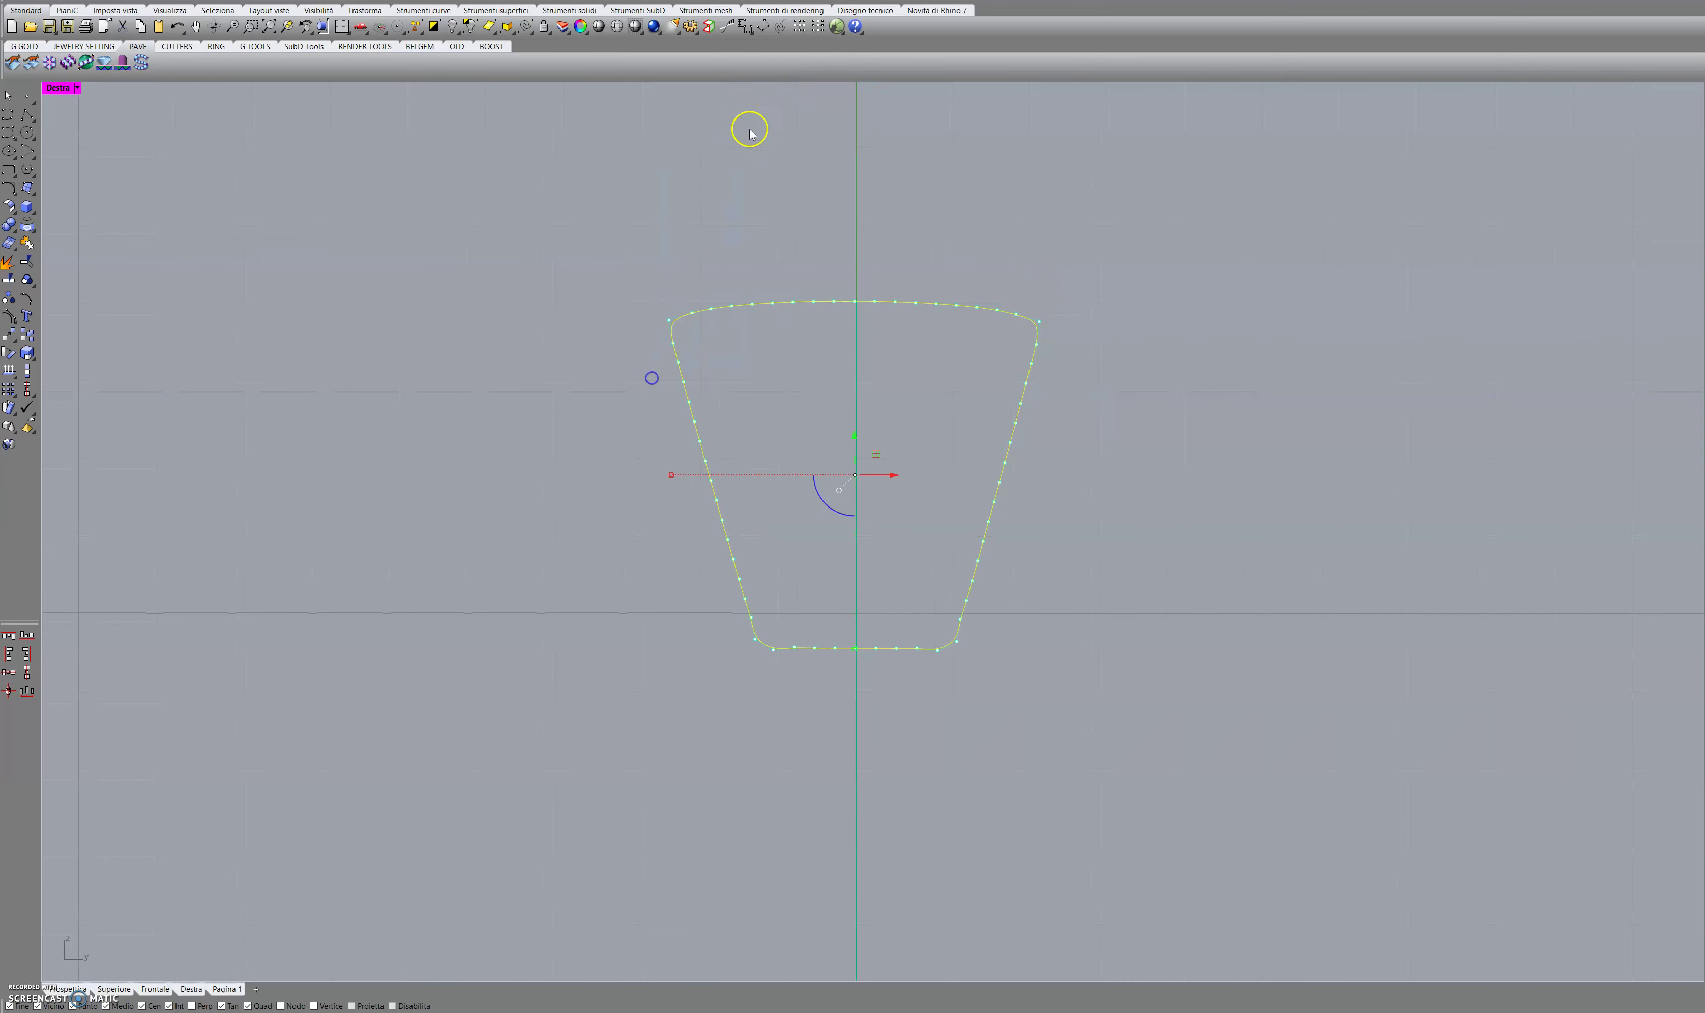
{"action": "left_click", "coordinate": [726, 26]}
Align the control points along the top section's lower edge in world Z only, at the height of the inner rail.
{"action": "scroll", "coordinate": [822, 639], "scroll_direction": "up", "scroll_amount": 5}
{"action": "left_click_drag", "start_coordinate": [743, 612], "coordinate": [1057, 694]}
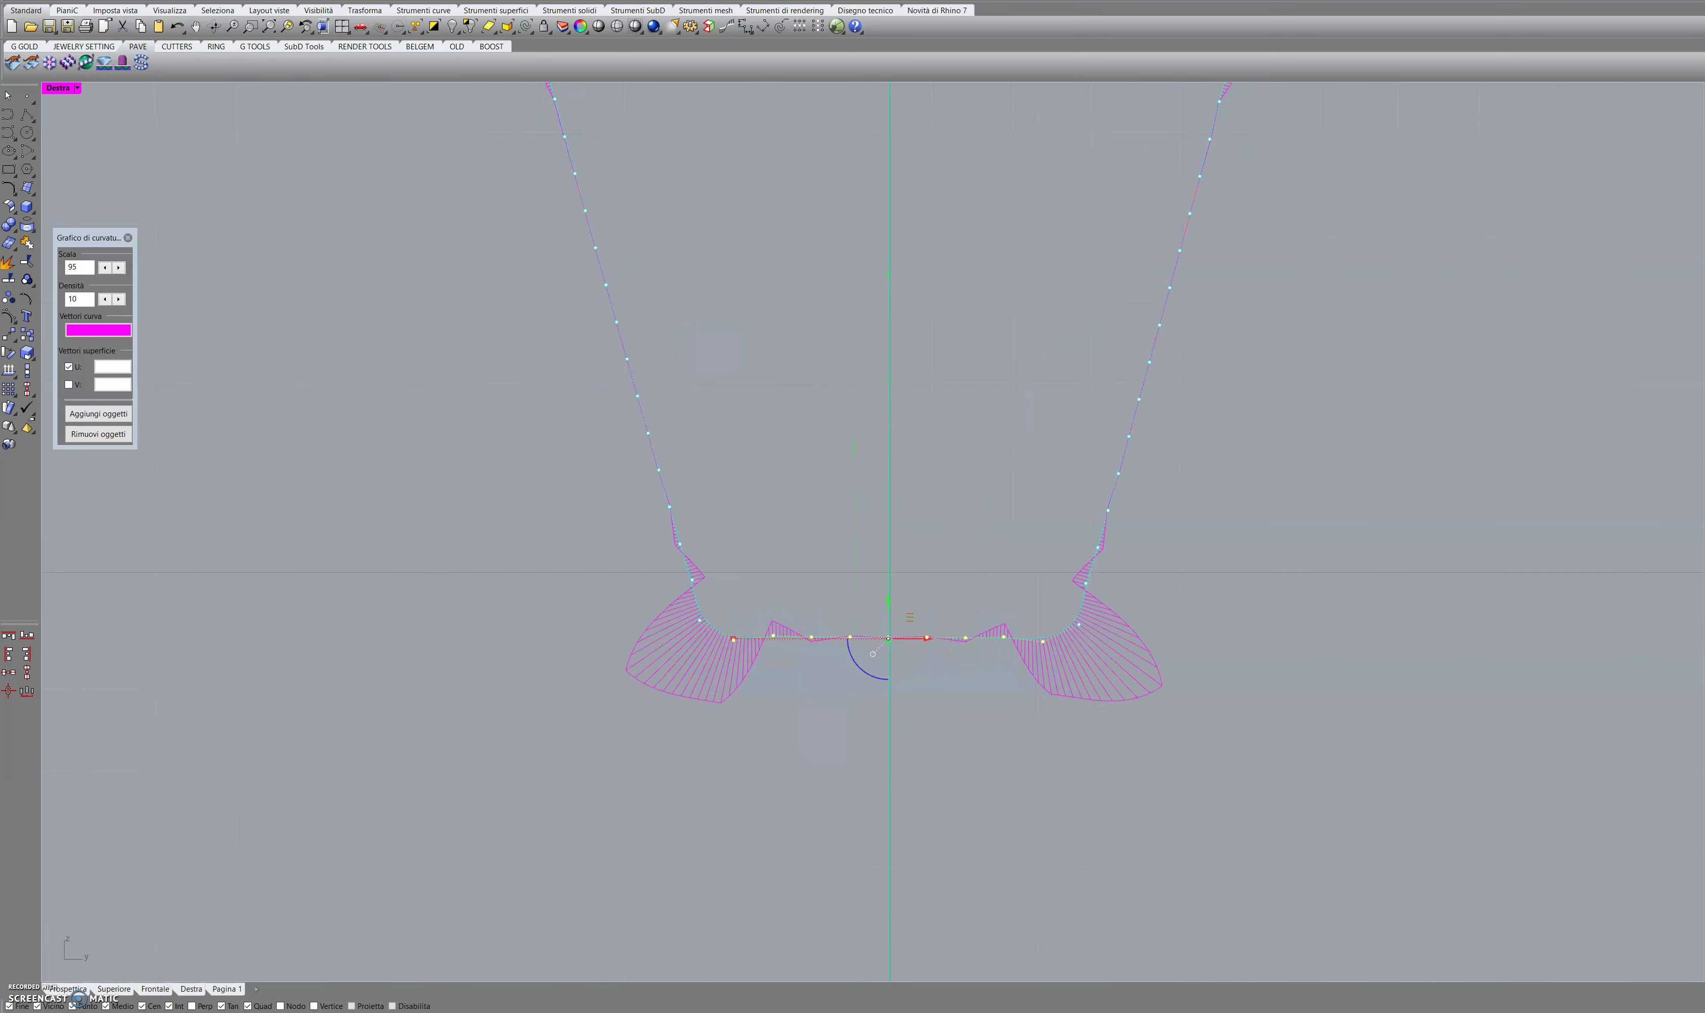
{"action": "key", "text": "Return"}
{"action": "left_click", "coordinate": [972, 473]}
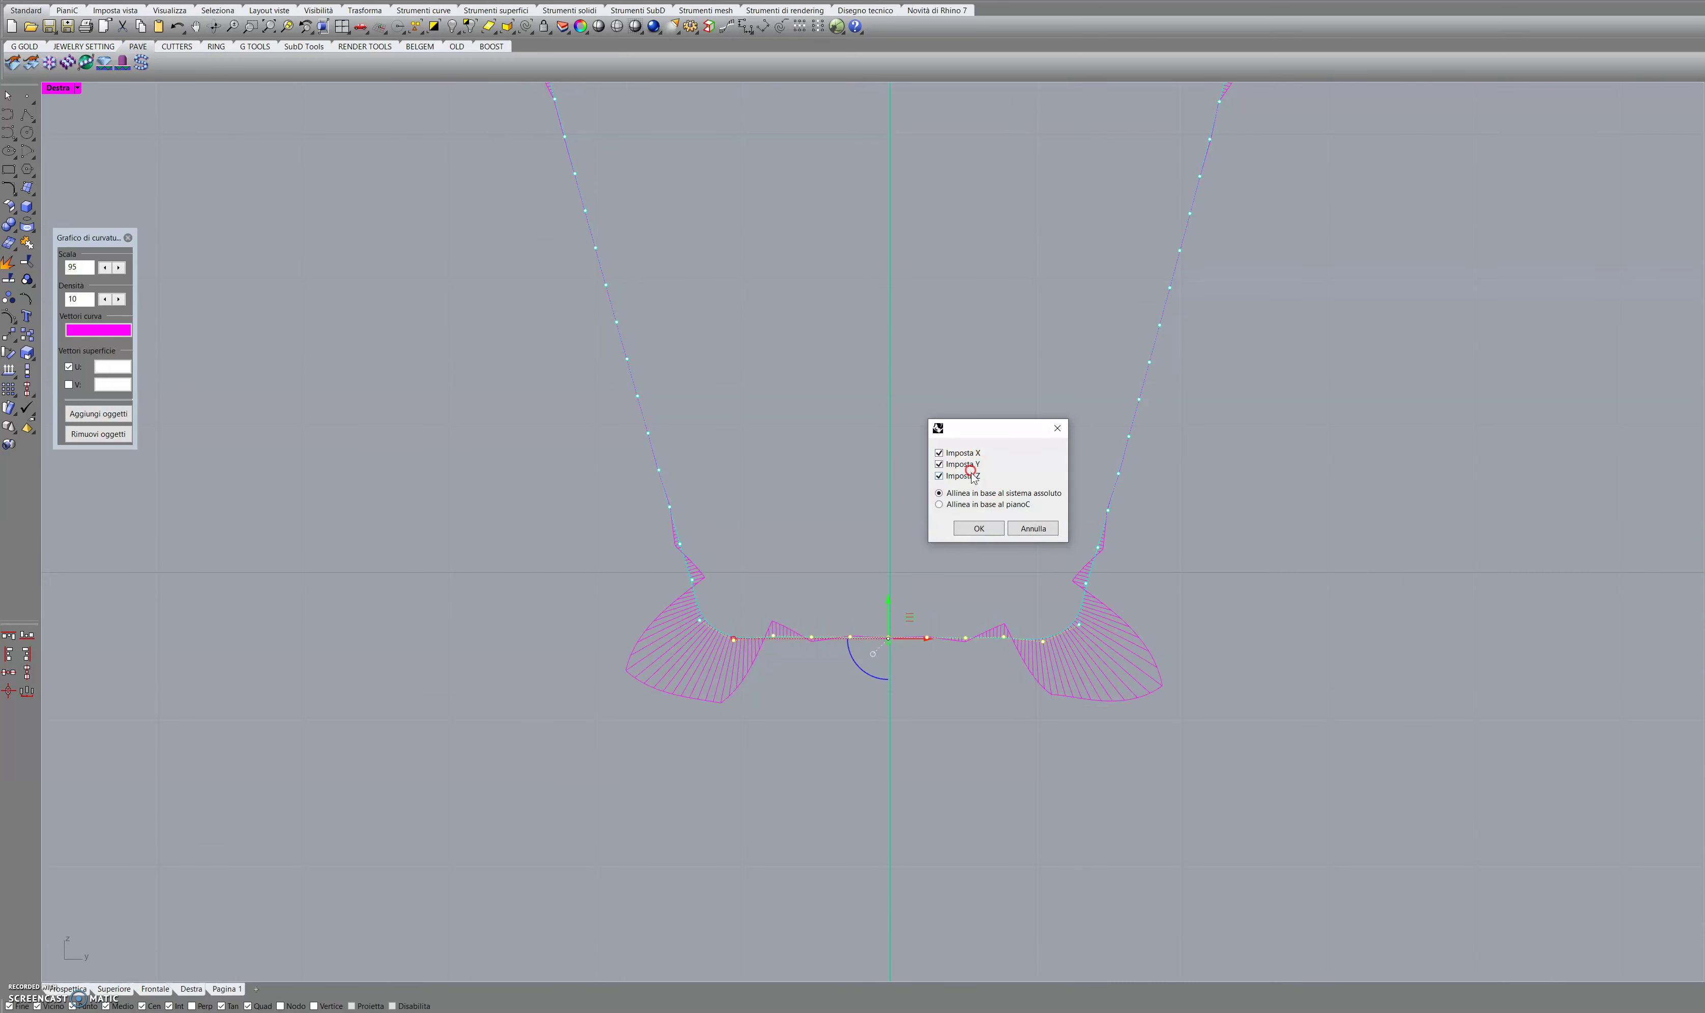
{"action": "left_click", "coordinate": [980, 527]}
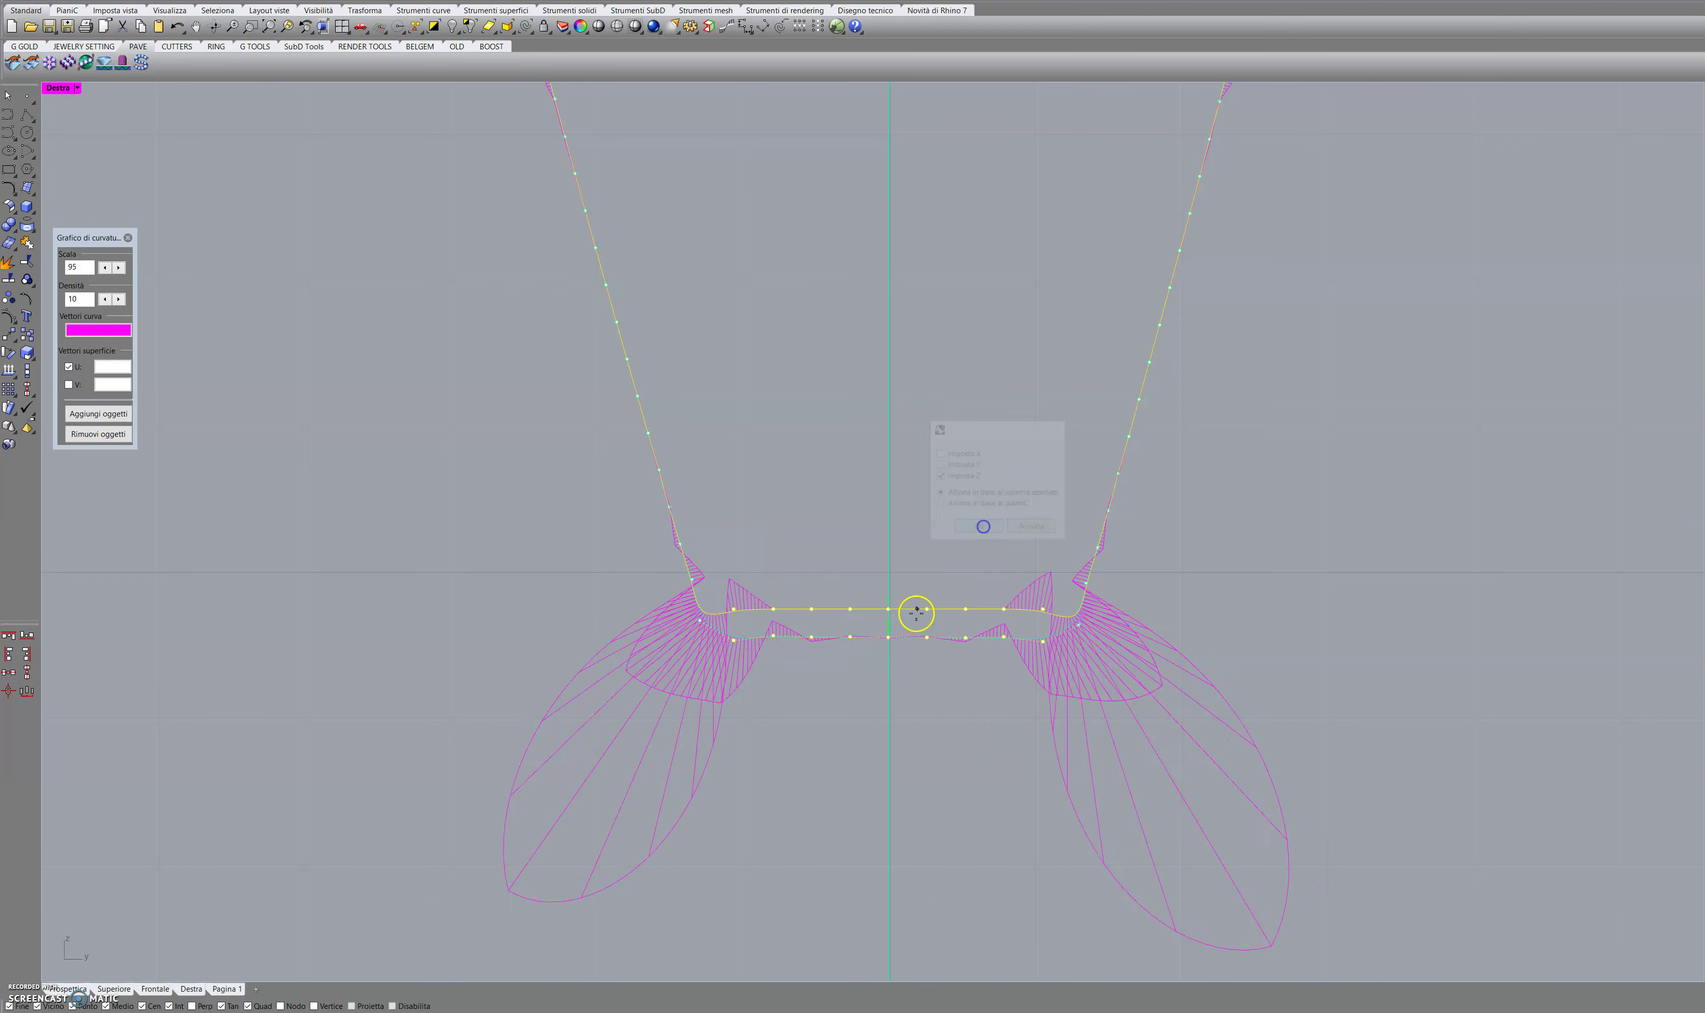
{"action": "left_click", "coordinate": [891, 642]}
Examine the curvature graph around the top section's lower corners, selecting the matching pair of side points beside them.
{"action": "scroll", "coordinate": [902, 674], "scroll_direction": "down", "scroll_amount": 3}
{"action": "right_click_drag", "start_coordinate": [936, 833], "coordinate": [917, 579]}
{"action": "scroll", "coordinate": [878, 480], "scroll_direction": "up", "scroll_amount": 8}
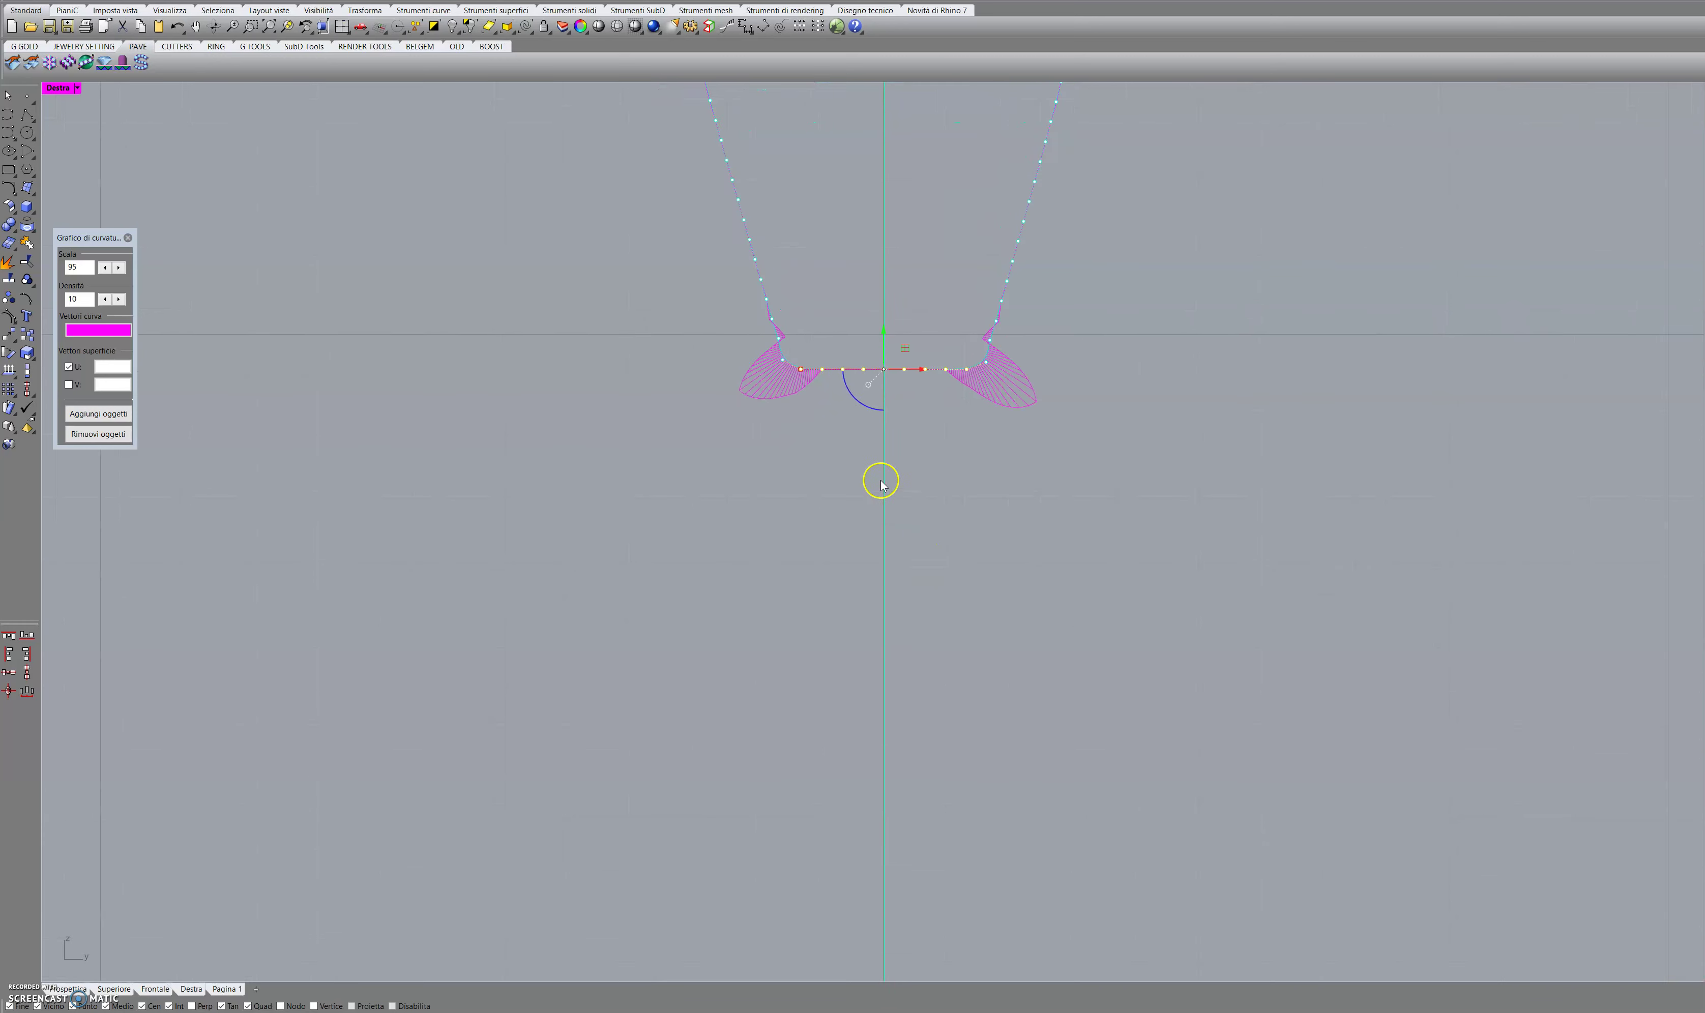
{"action": "left_click_drag", "start_coordinate": [683, 419], "coordinate": [1198, 472]}
{"action": "scroll", "coordinate": [879, 503], "scroll_direction": "up", "scroll_amount": 1}
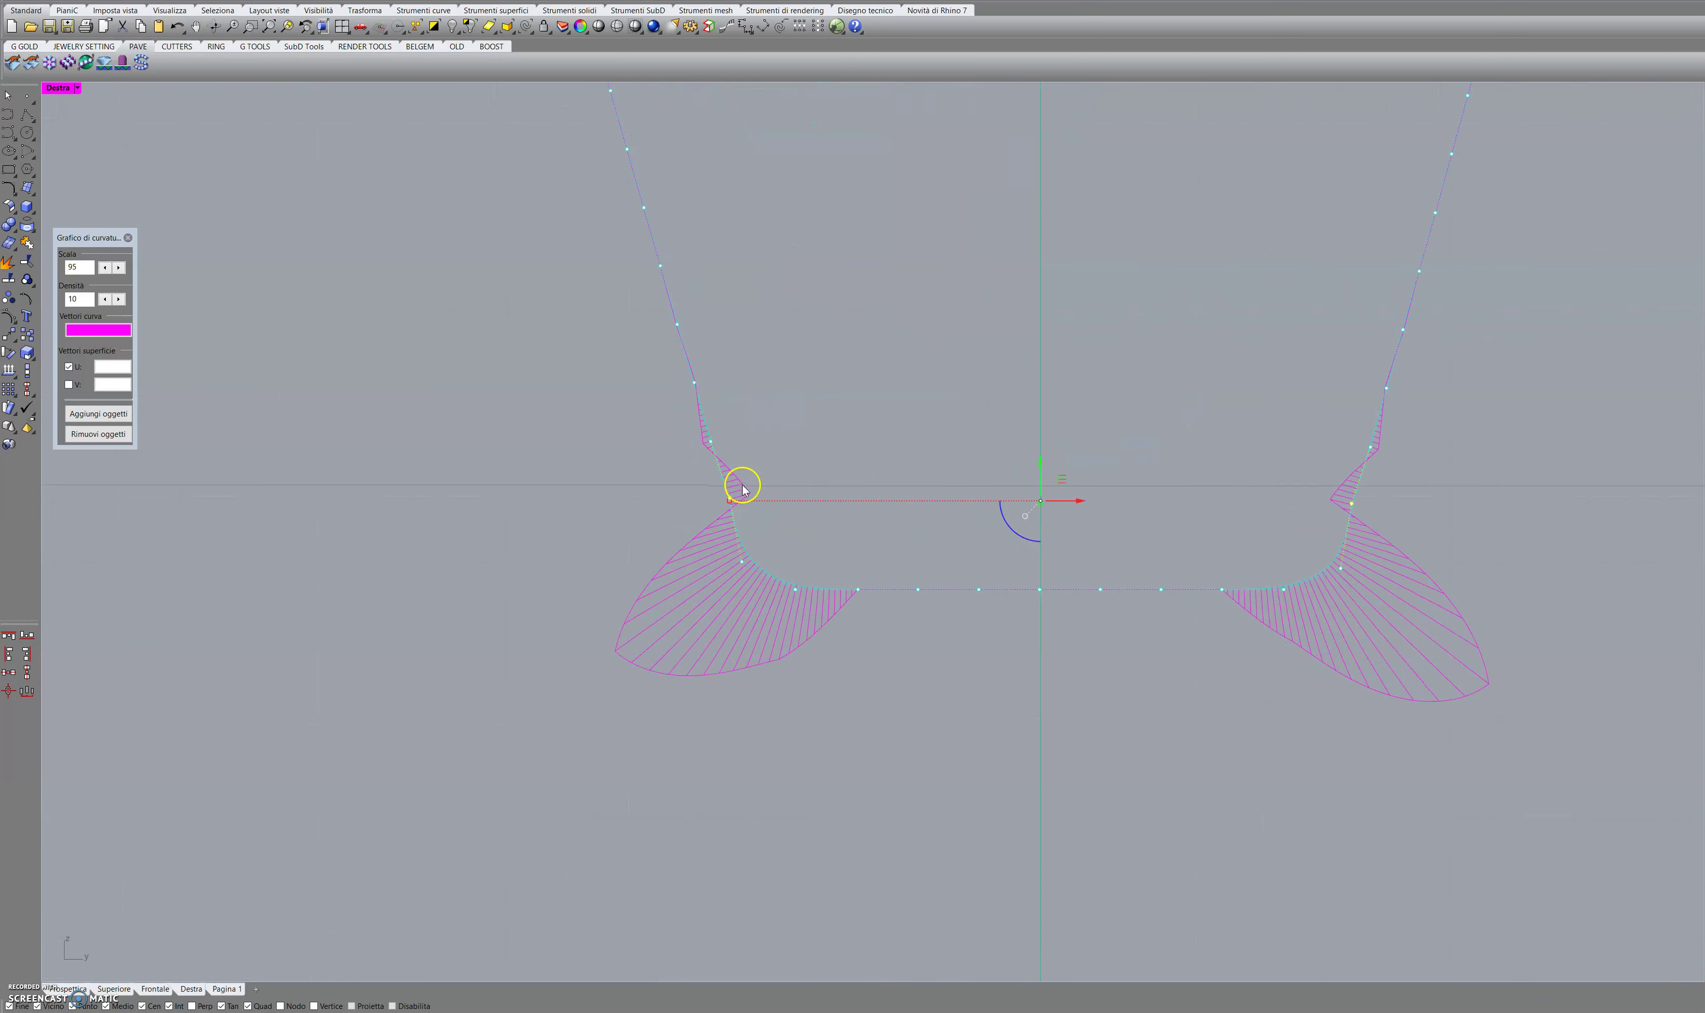
{"action": "scroll", "coordinate": [731, 499], "scroll_direction": "up", "scroll_amount": 2}
{"action": "left_click_drag", "start_coordinate": [727, 502], "coordinate": [726, 503]}
Select the control points along the bottom section's inner edge and add that curve to the curvature graph.
{"action": "scroll", "coordinate": [726, 501], "scroll_direction": "down", "scroll_amount": 13}
{"action": "right_click_drag", "start_coordinate": [726, 501], "coordinate": [701, 202]}
{"action": "scroll", "coordinate": [742, 514], "scroll_direction": "up", "scroll_amount": 8}
{"action": "left_click_drag", "start_coordinate": [689, 611], "coordinate": [937, 562]}
{"action": "left_click", "coordinate": [98, 413]}
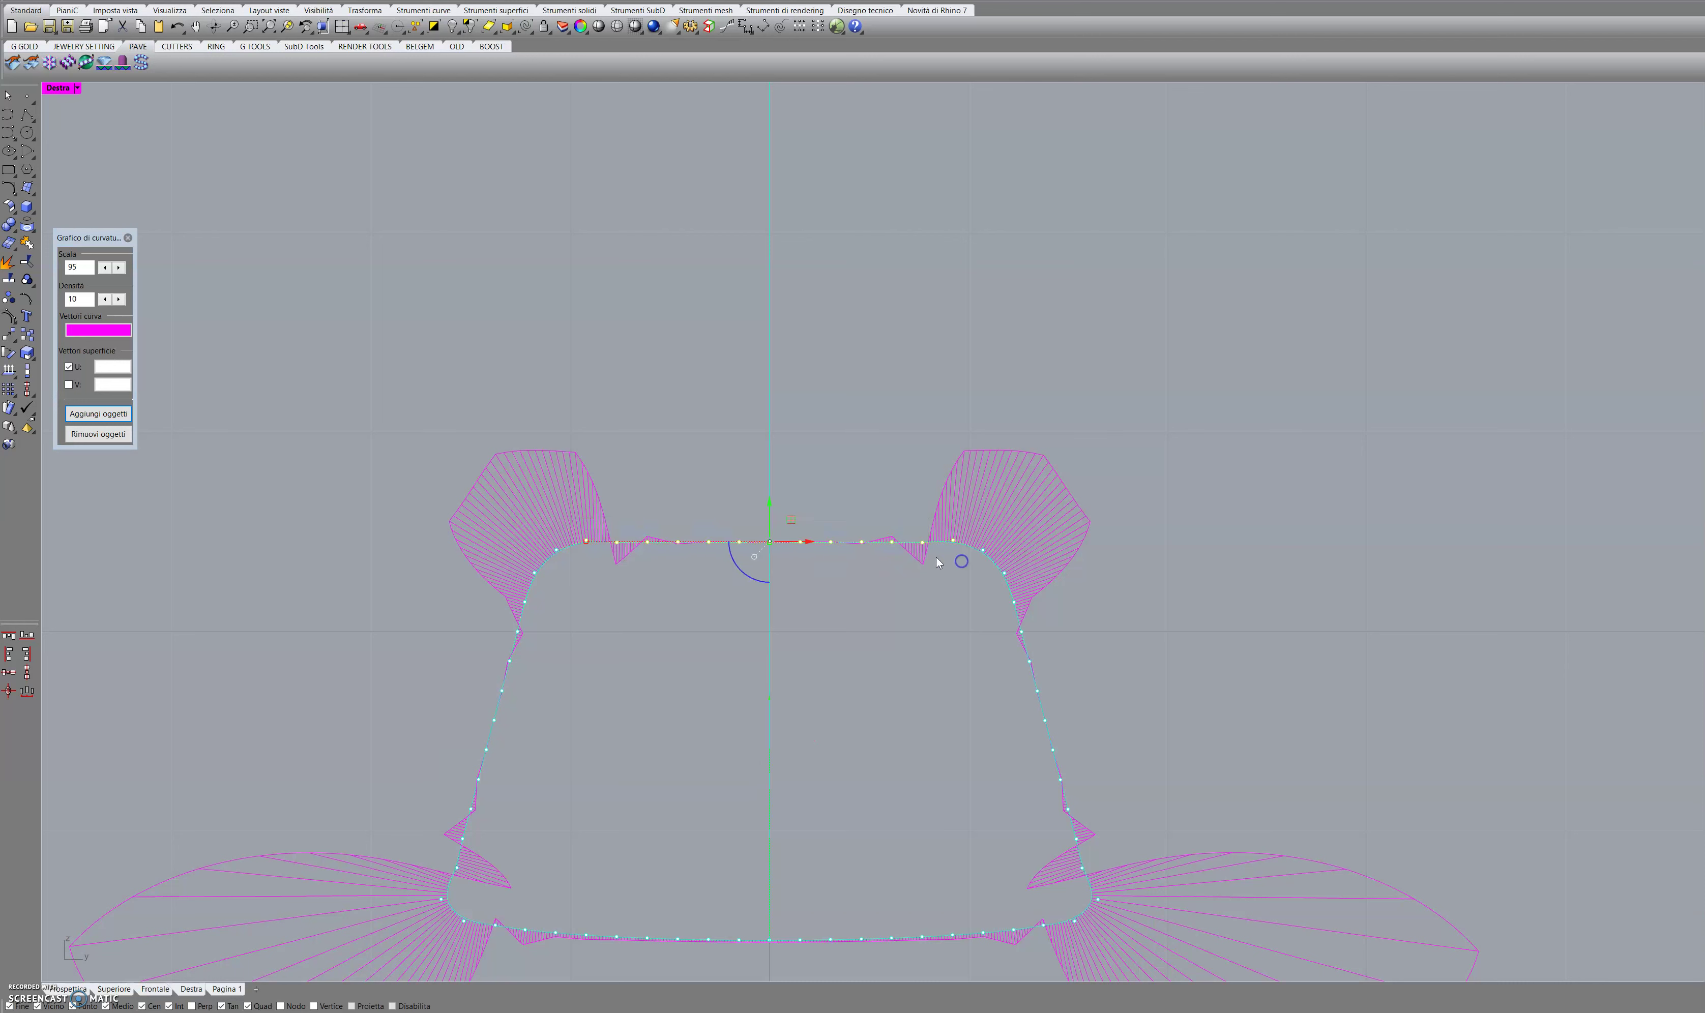
Align the selected inner-edge points of the bottom section in Z at the inner rail's bottom point.
{"action": "key", "text": "Return"}
{"action": "key", "text": "Return"}
{"action": "left_click", "coordinate": [772, 555]}
{"action": "left_click", "coordinate": [771, 537]}
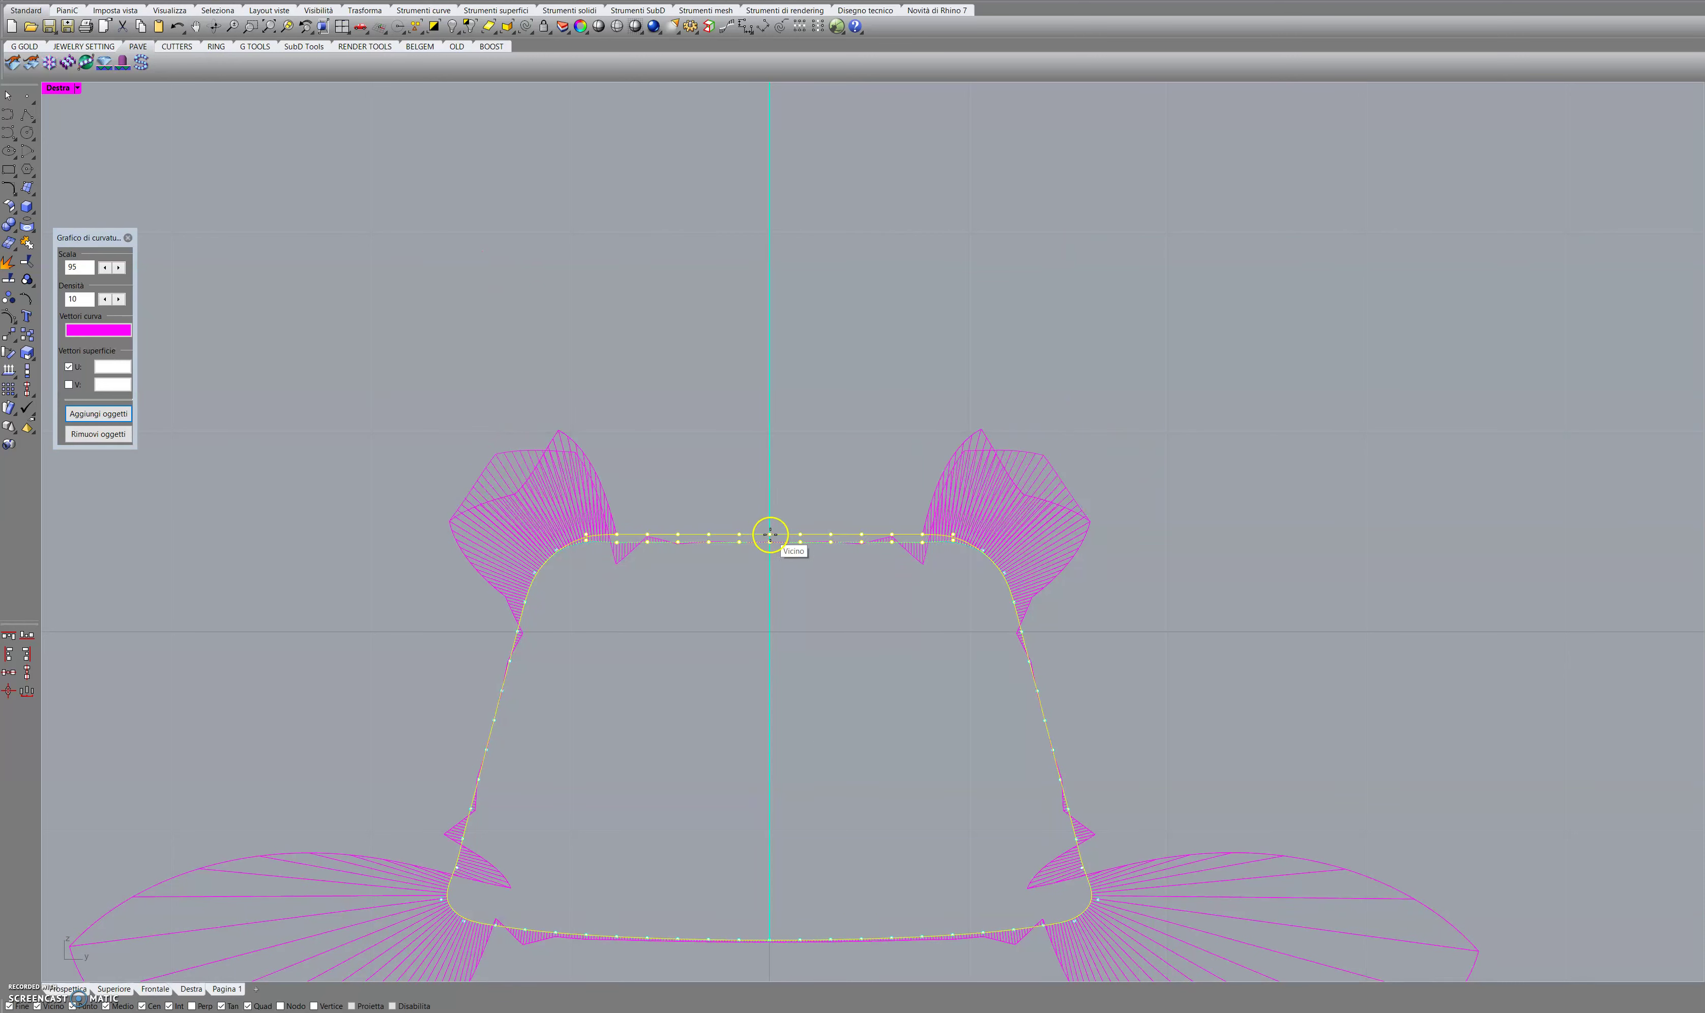
{"action": "left_click", "coordinate": [770, 535]}
Turn off the control points and examine in perspective where the bottom section's inner edge meets the inner rail.
{"action": "key", "text": "ctrl+F4"}
{"action": "key", "text": "ctrl+F1"}
{"action": "key", "text": "ctrl+F4"}
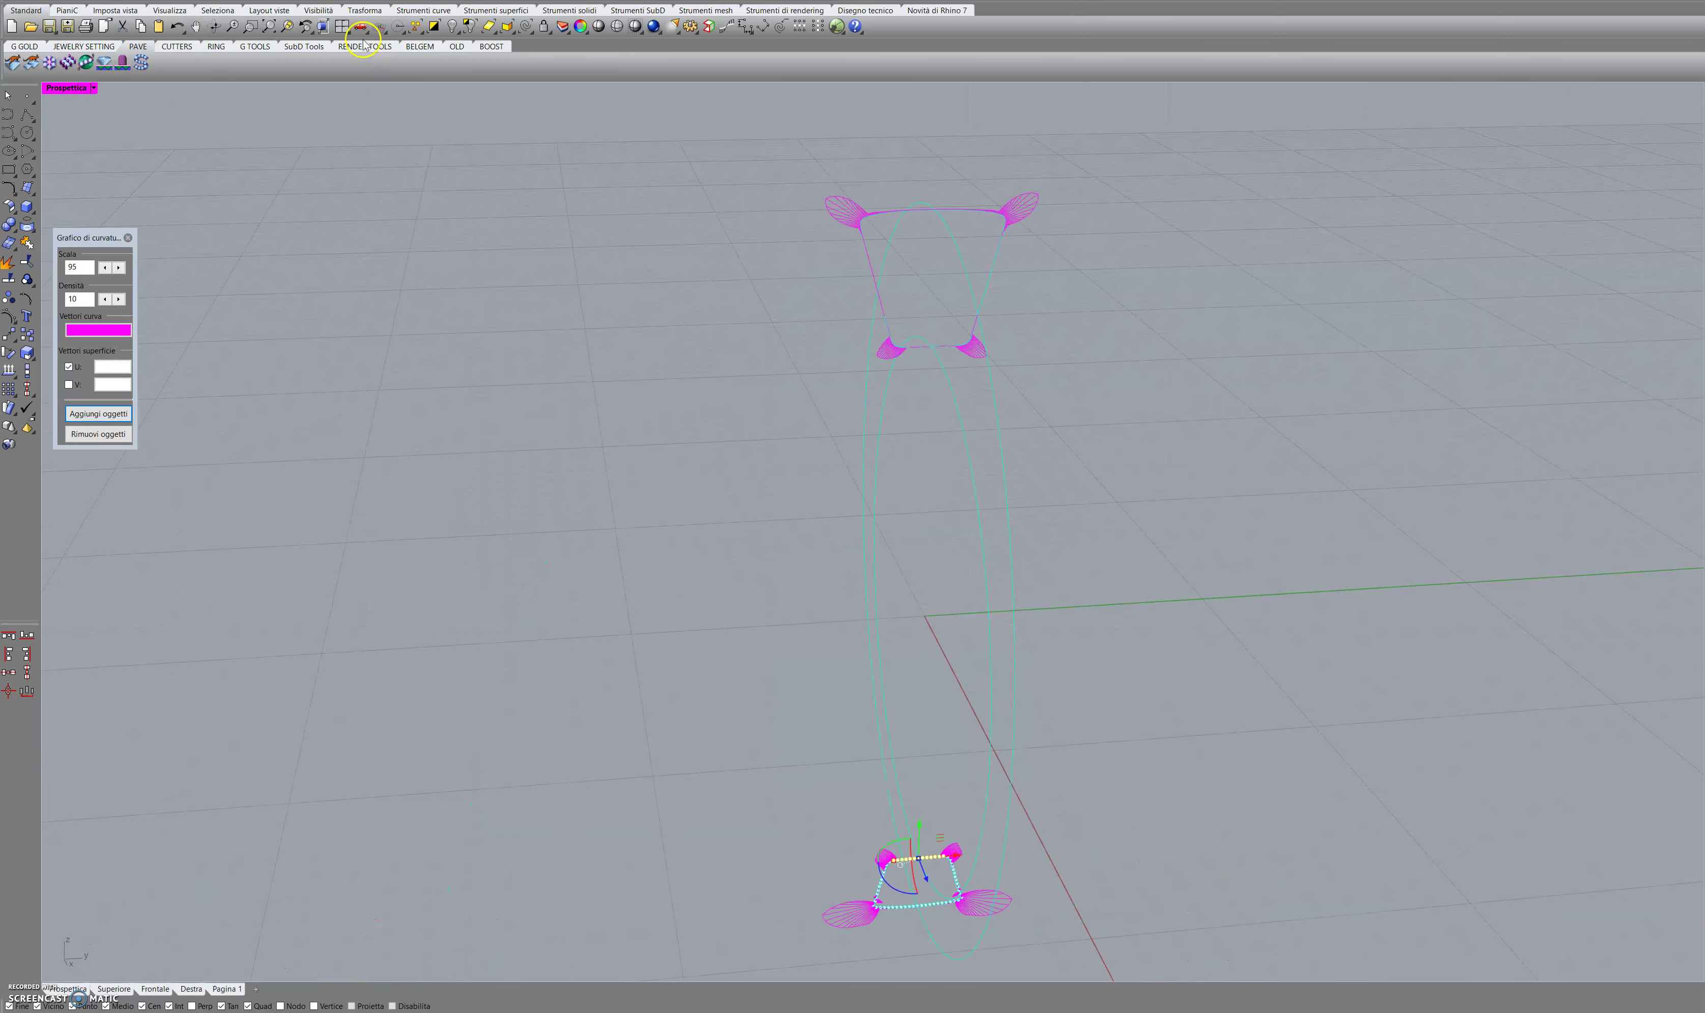
{"action": "left_click", "coordinate": [287, 27]}
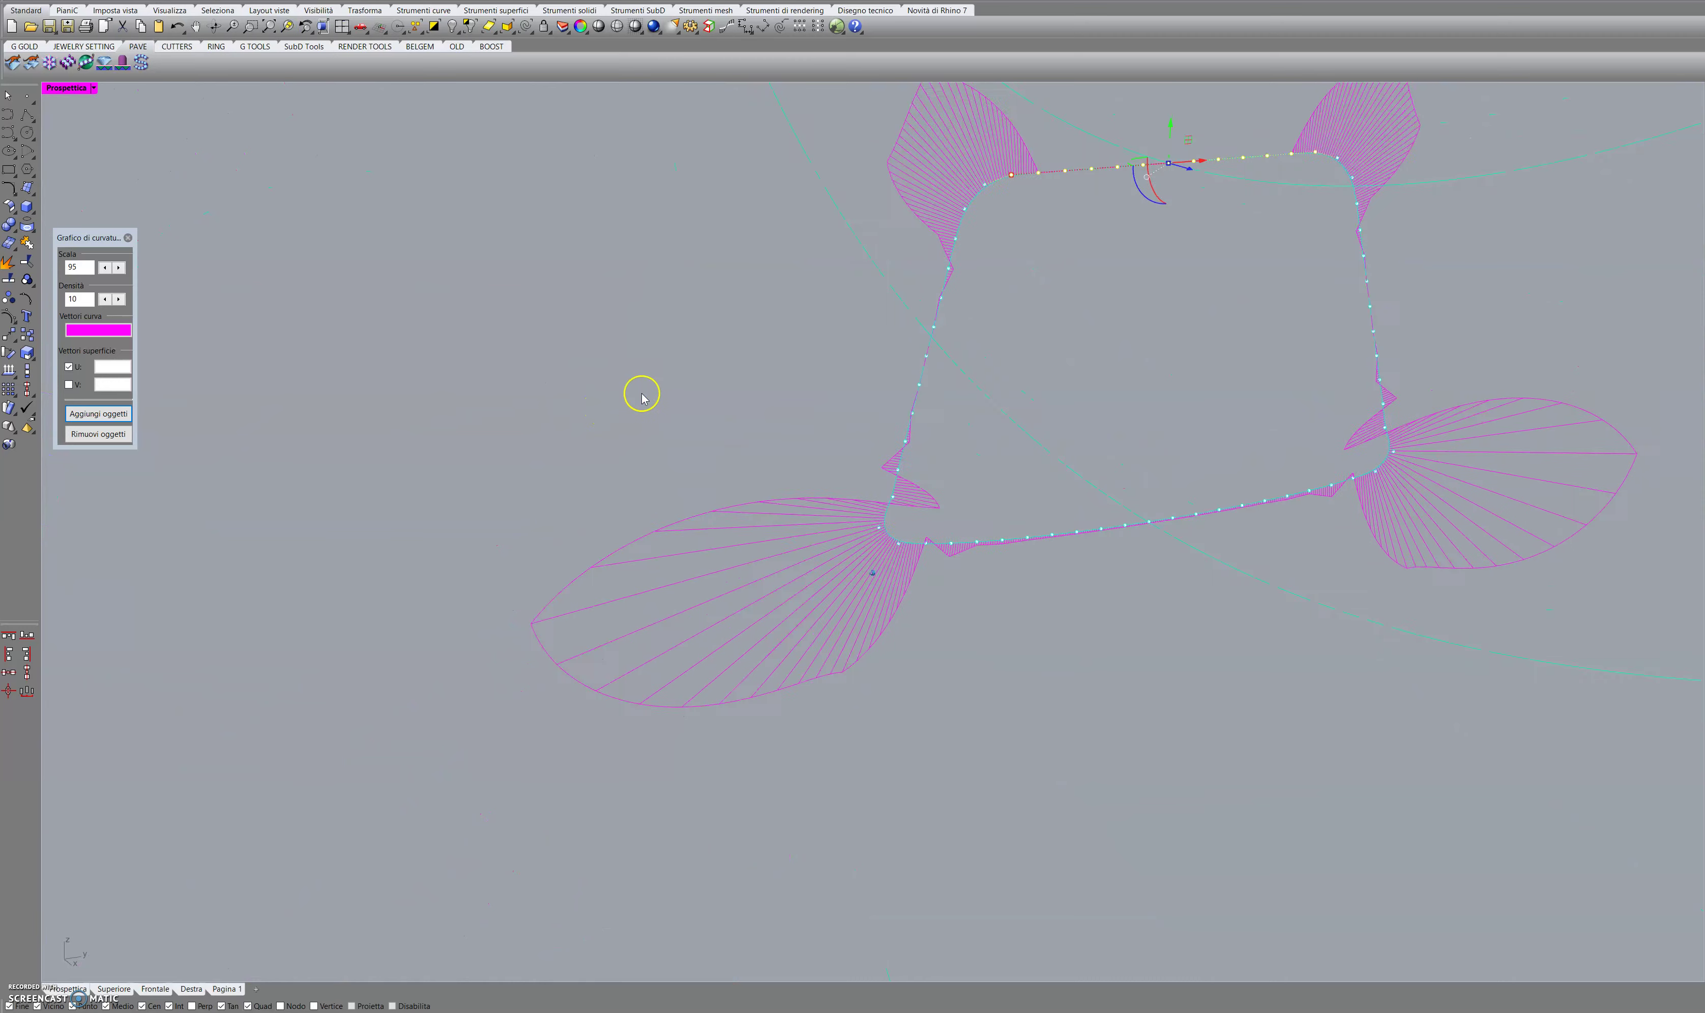
{"action": "scroll", "coordinate": [883, 480], "scroll_direction": "down", "scroll_amount": 4}
{"action": "right_click_drag", "start_coordinate": [873, 560], "coordinate": [860, 537]}
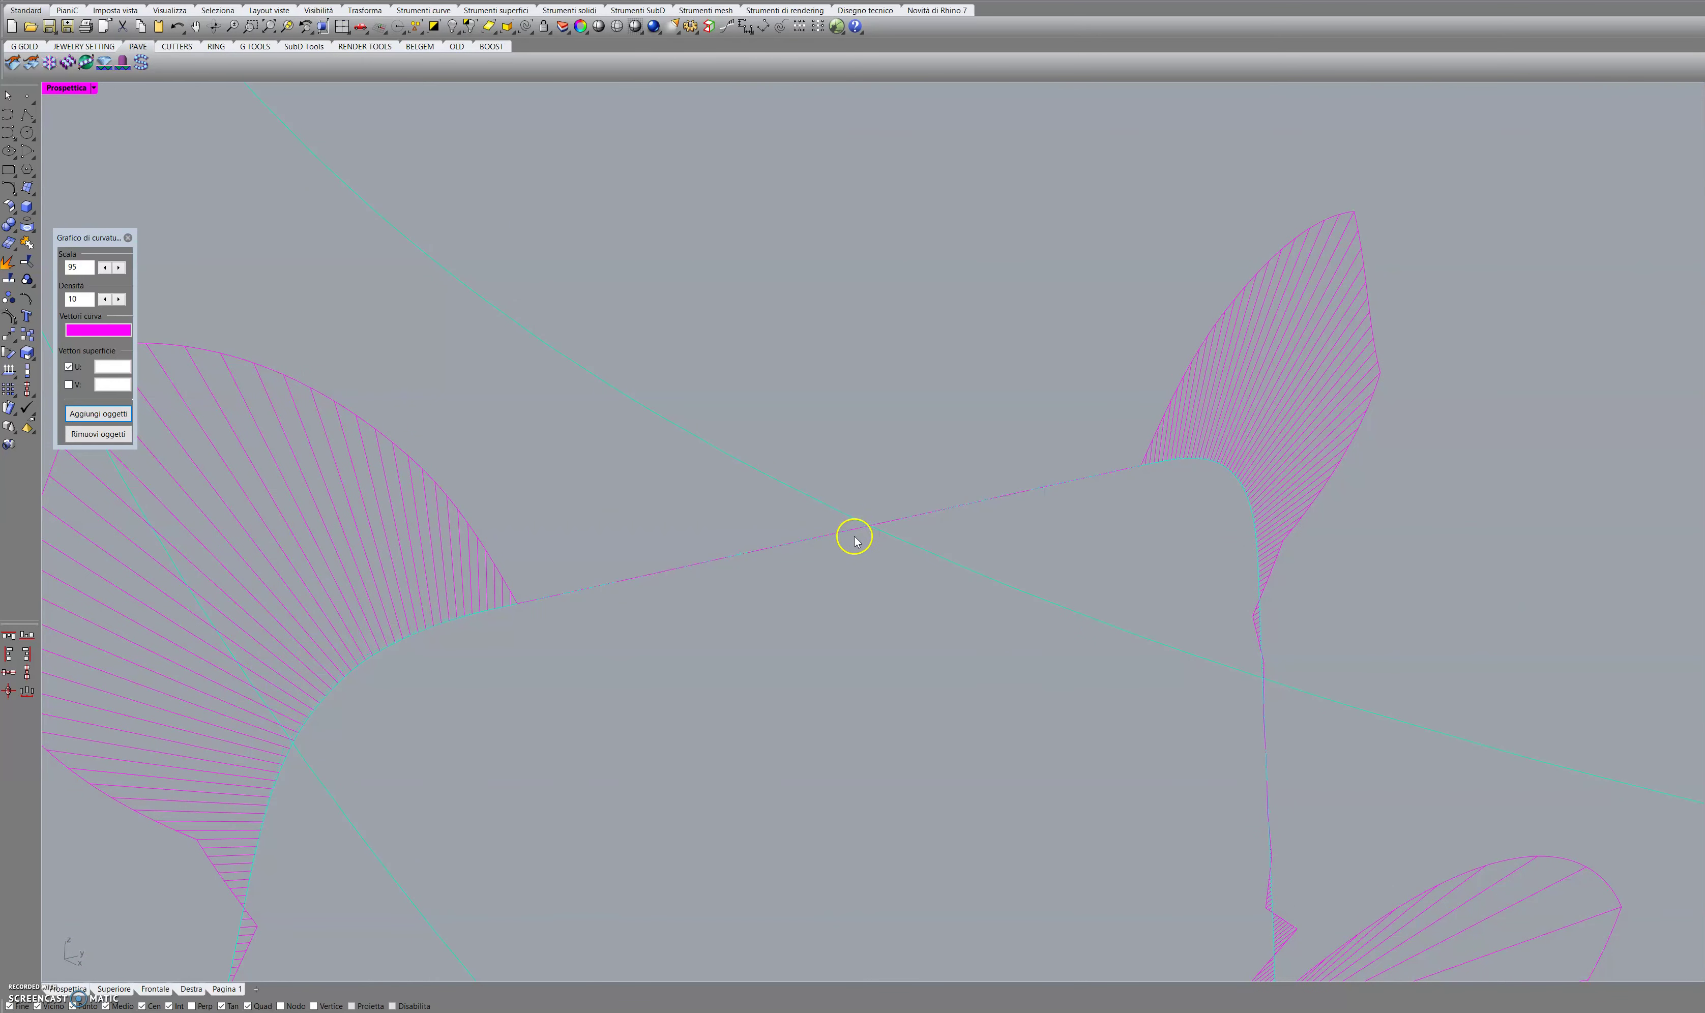
{"action": "key", "text": "ctrl+Tab"}
{"action": "key", "text": "ctrl+Tab"}
Close the curvature graph and run a two-rail sweep through both sections along both rails, enabling the closed sweep option.
{"action": "scroll", "coordinate": [830, 537], "scroll_direction": "down", "scroll_amount": 8}
{"action": "left_click_drag", "start_coordinate": [1082, 790], "coordinate": [737, 269]}
{"action": "key", "text": "ctrl+Tab"}
{"action": "key", "text": "ctrl+Tab"}
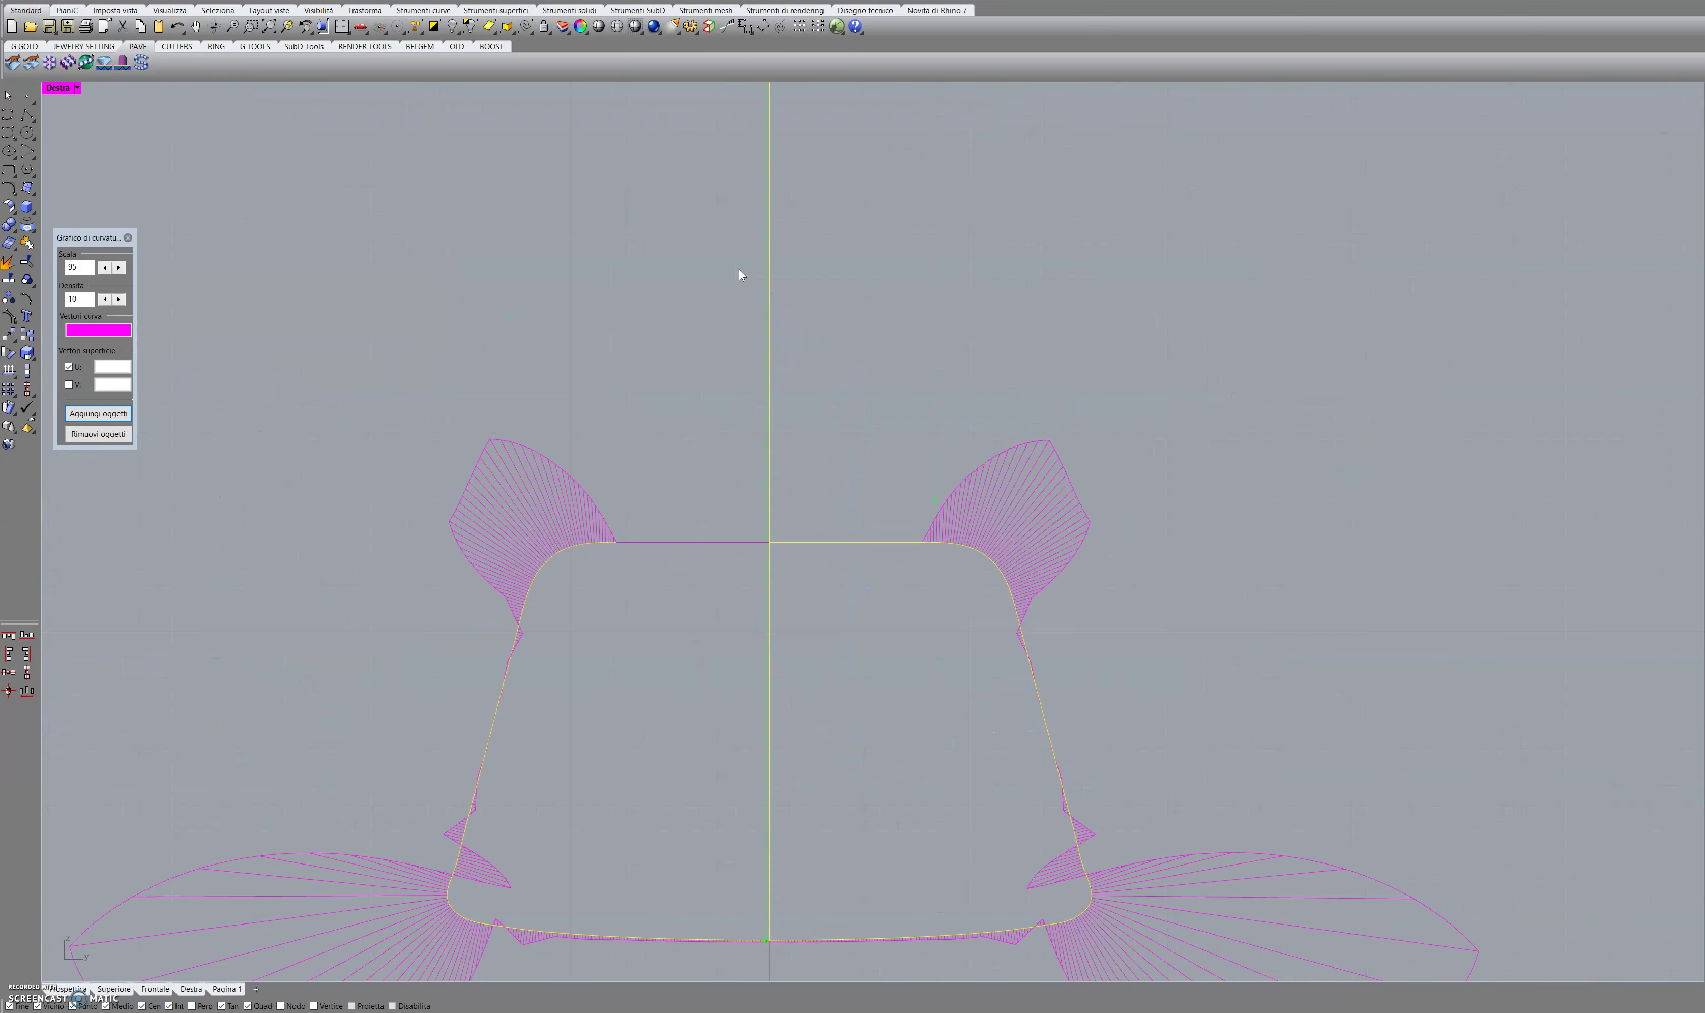
{"action": "scroll", "coordinate": [761, 380], "scroll_direction": "down", "scroll_amount": 4}
{"action": "scroll", "coordinate": [151, 275], "scroll_direction": "down", "scroll_amount": 5}
{"action": "left_click", "coordinate": [128, 237]}
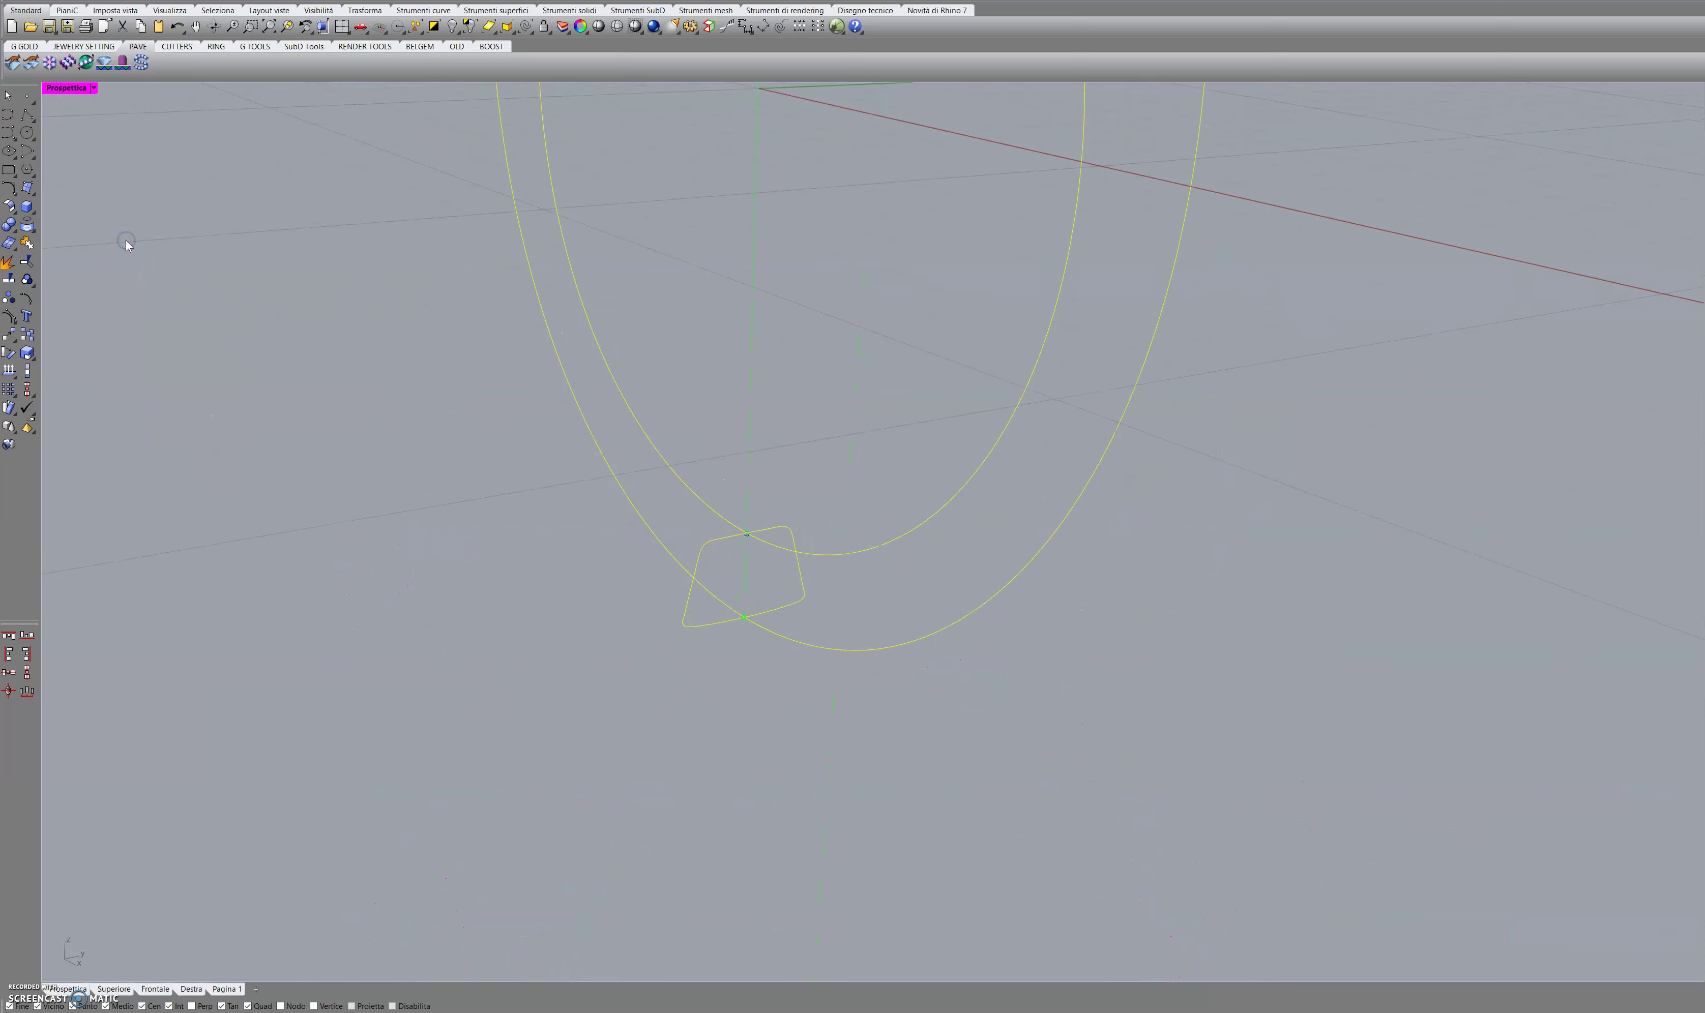
{"action": "left_click", "coordinate": [28, 188]}
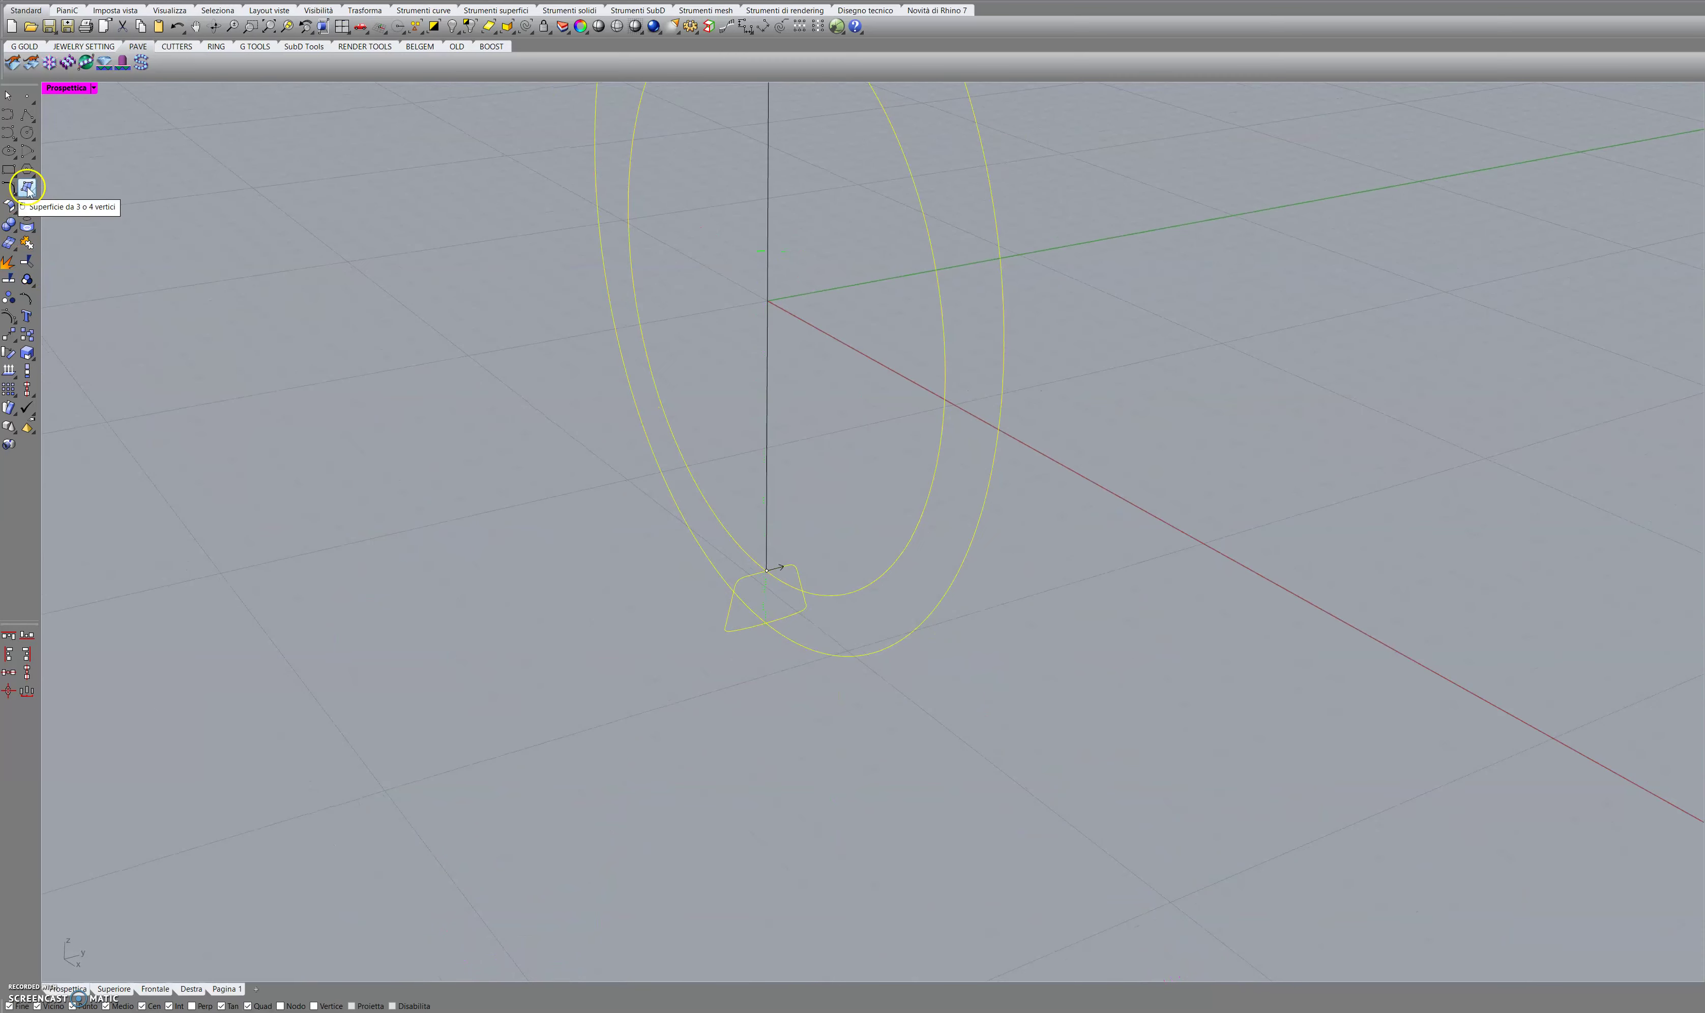
{"action": "right_click", "coordinate": [242, 283]}
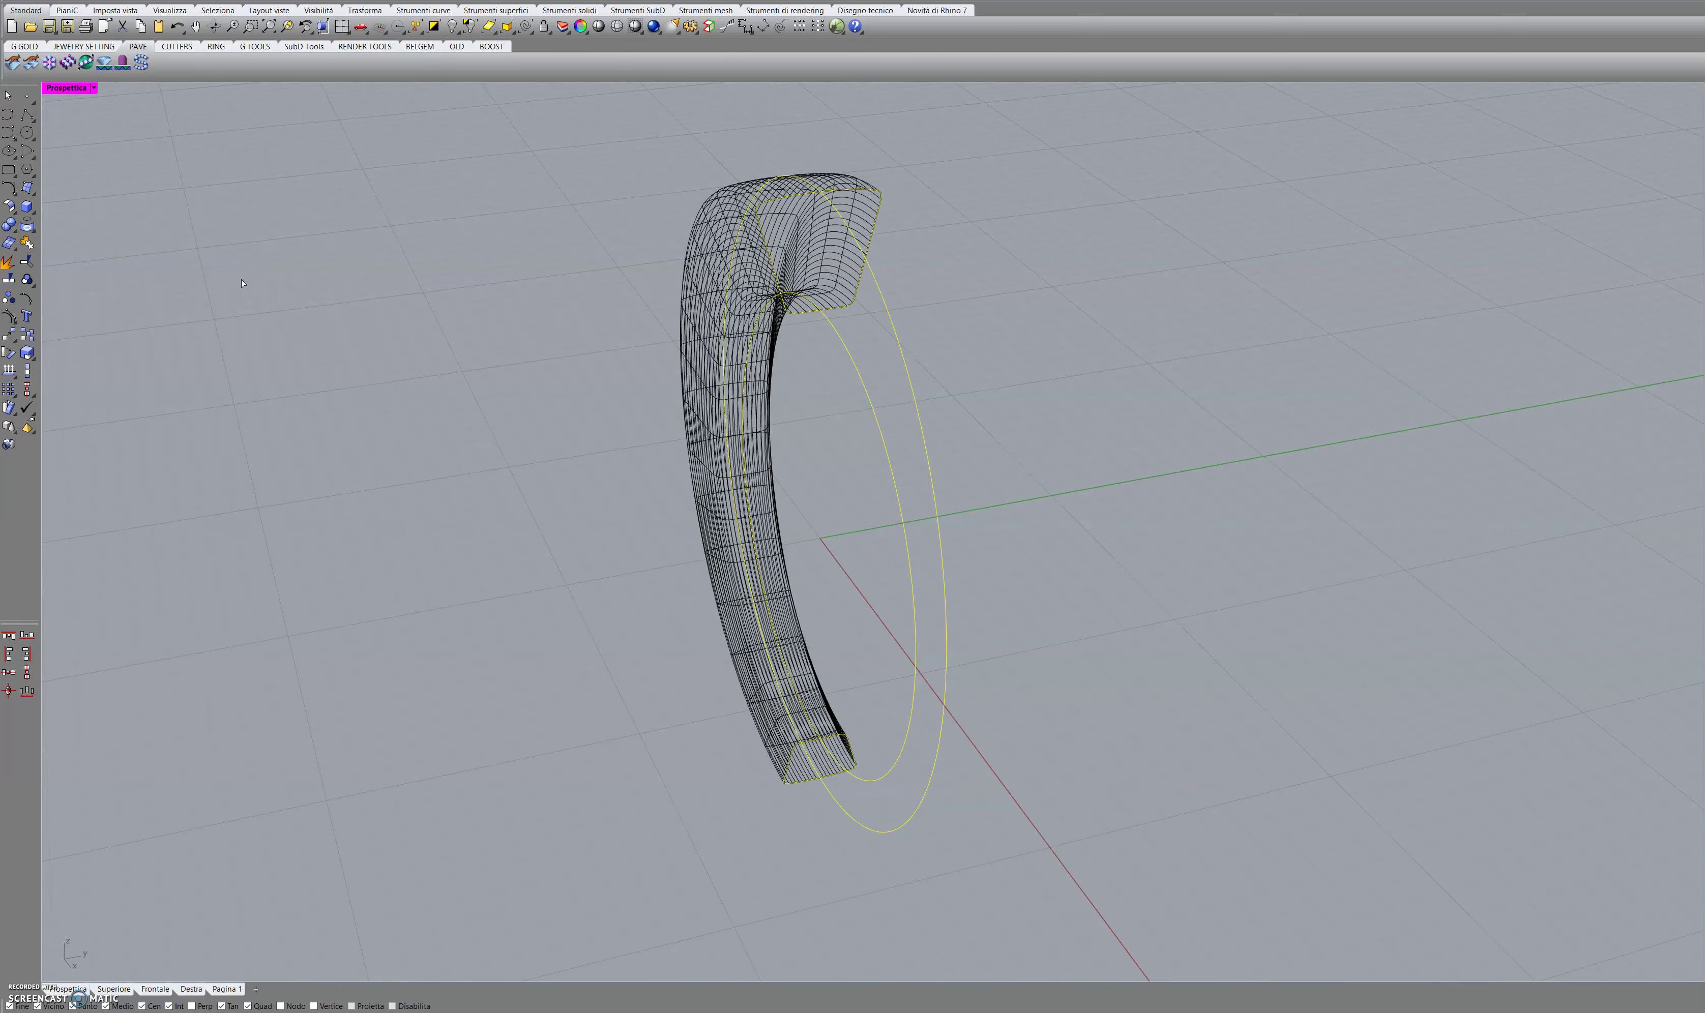
{"action": "right_click_drag", "start_coordinate": [697, 420], "coordinate": [1358, 571]}
{"action": "left_click", "coordinate": [1360, 575]}
Add isocurve guides across the band on both sides at the X axis, from inner to outer rail, and create the sweep.
{"action": "right_click_drag", "start_coordinate": [846, 580], "coordinate": [874, 530]}
{"action": "scroll", "coordinate": [944, 552], "scroll_direction": "up", "scroll_amount": 6}
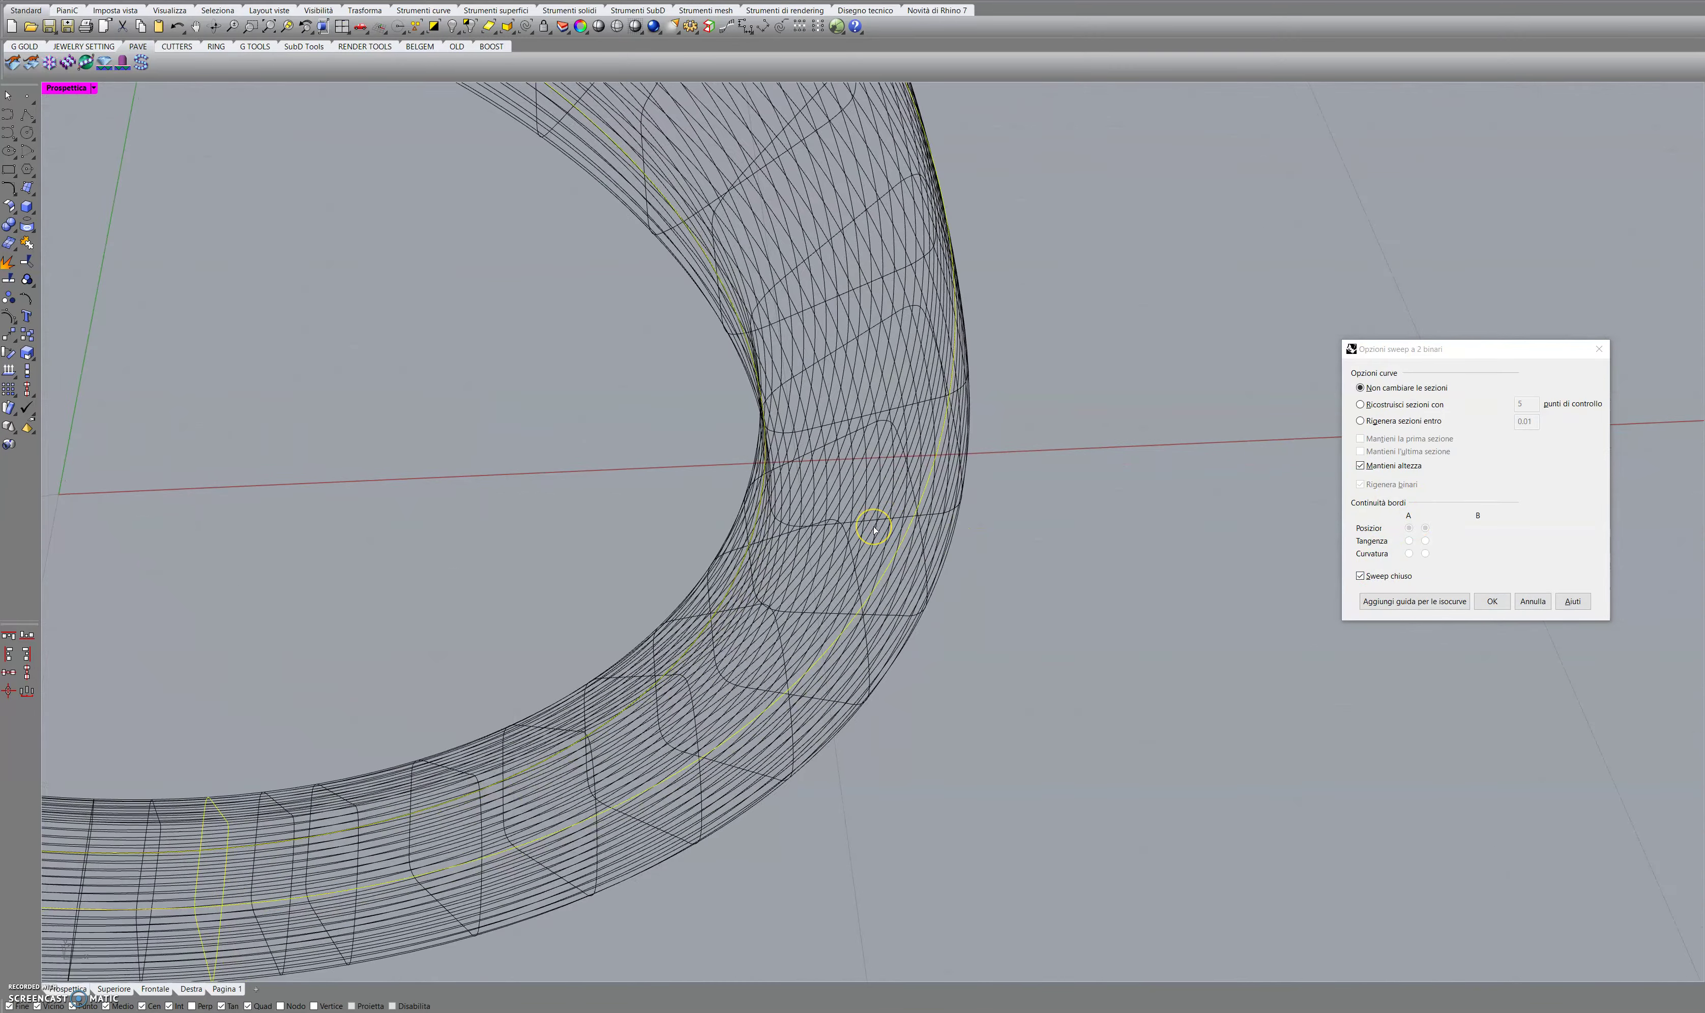
{"action": "key", "text": "ctrl+F2"}
{"action": "scroll", "coordinate": [1246, 546], "scroll_direction": "up", "scroll_amount": 5}
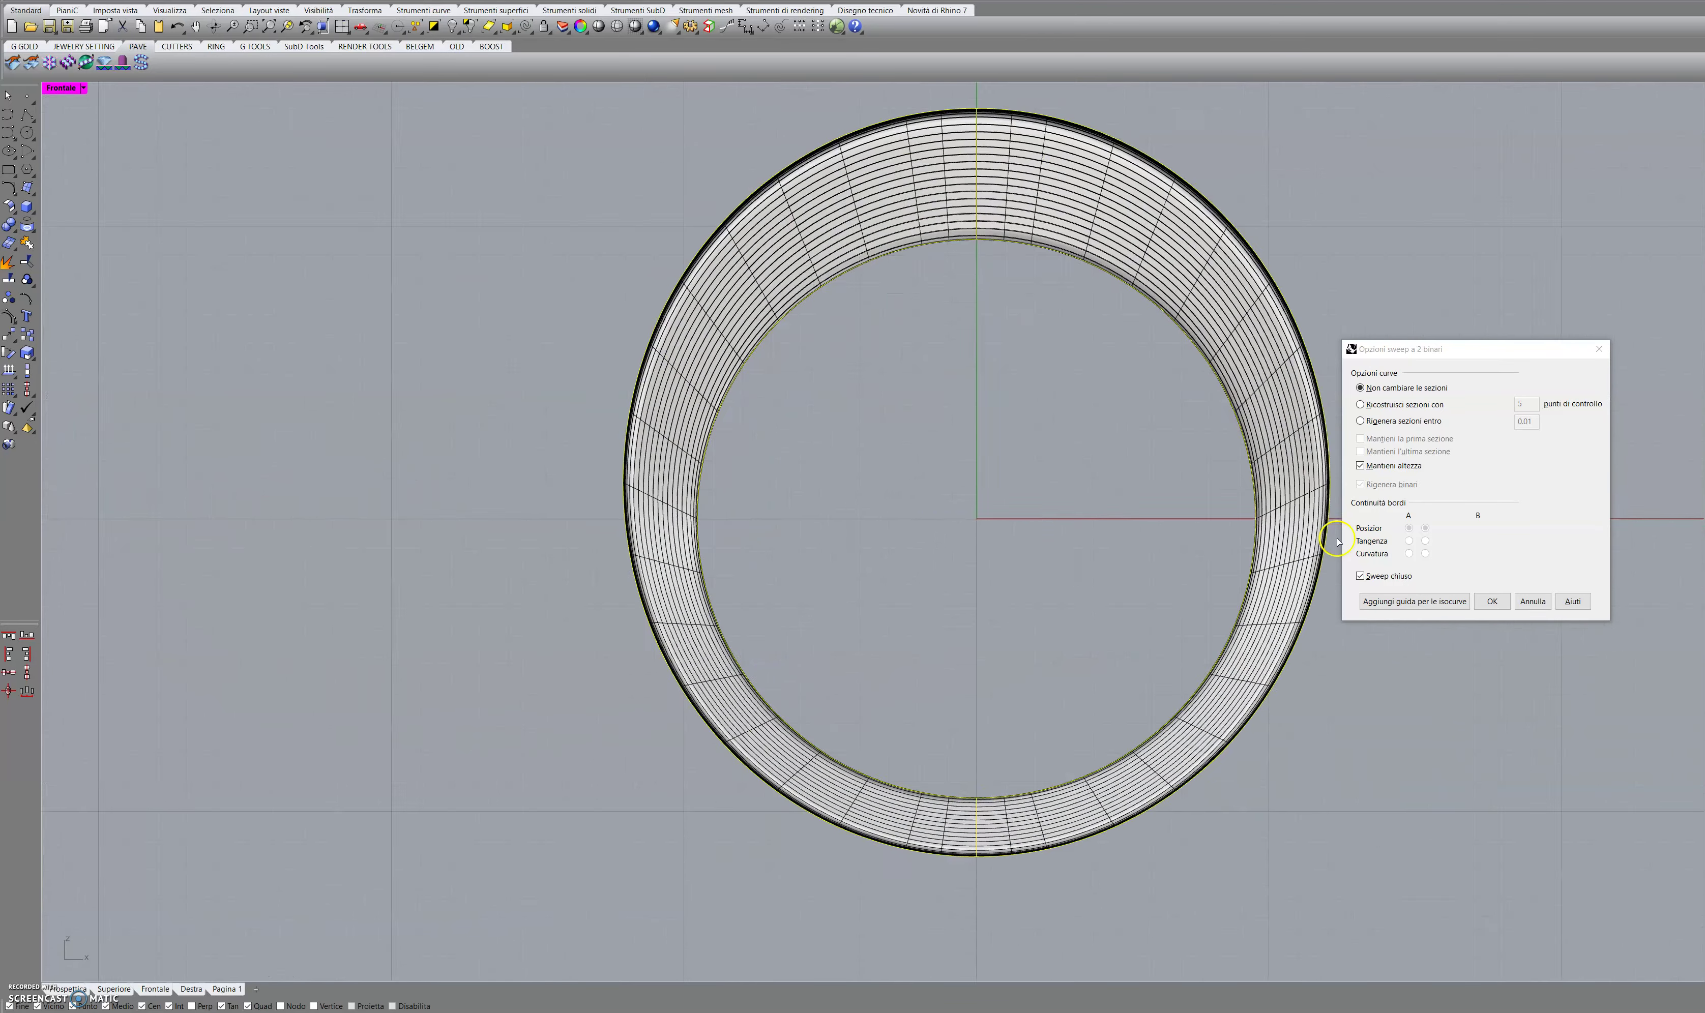
{"action": "left_click", "coordinate": [1410, 608]}
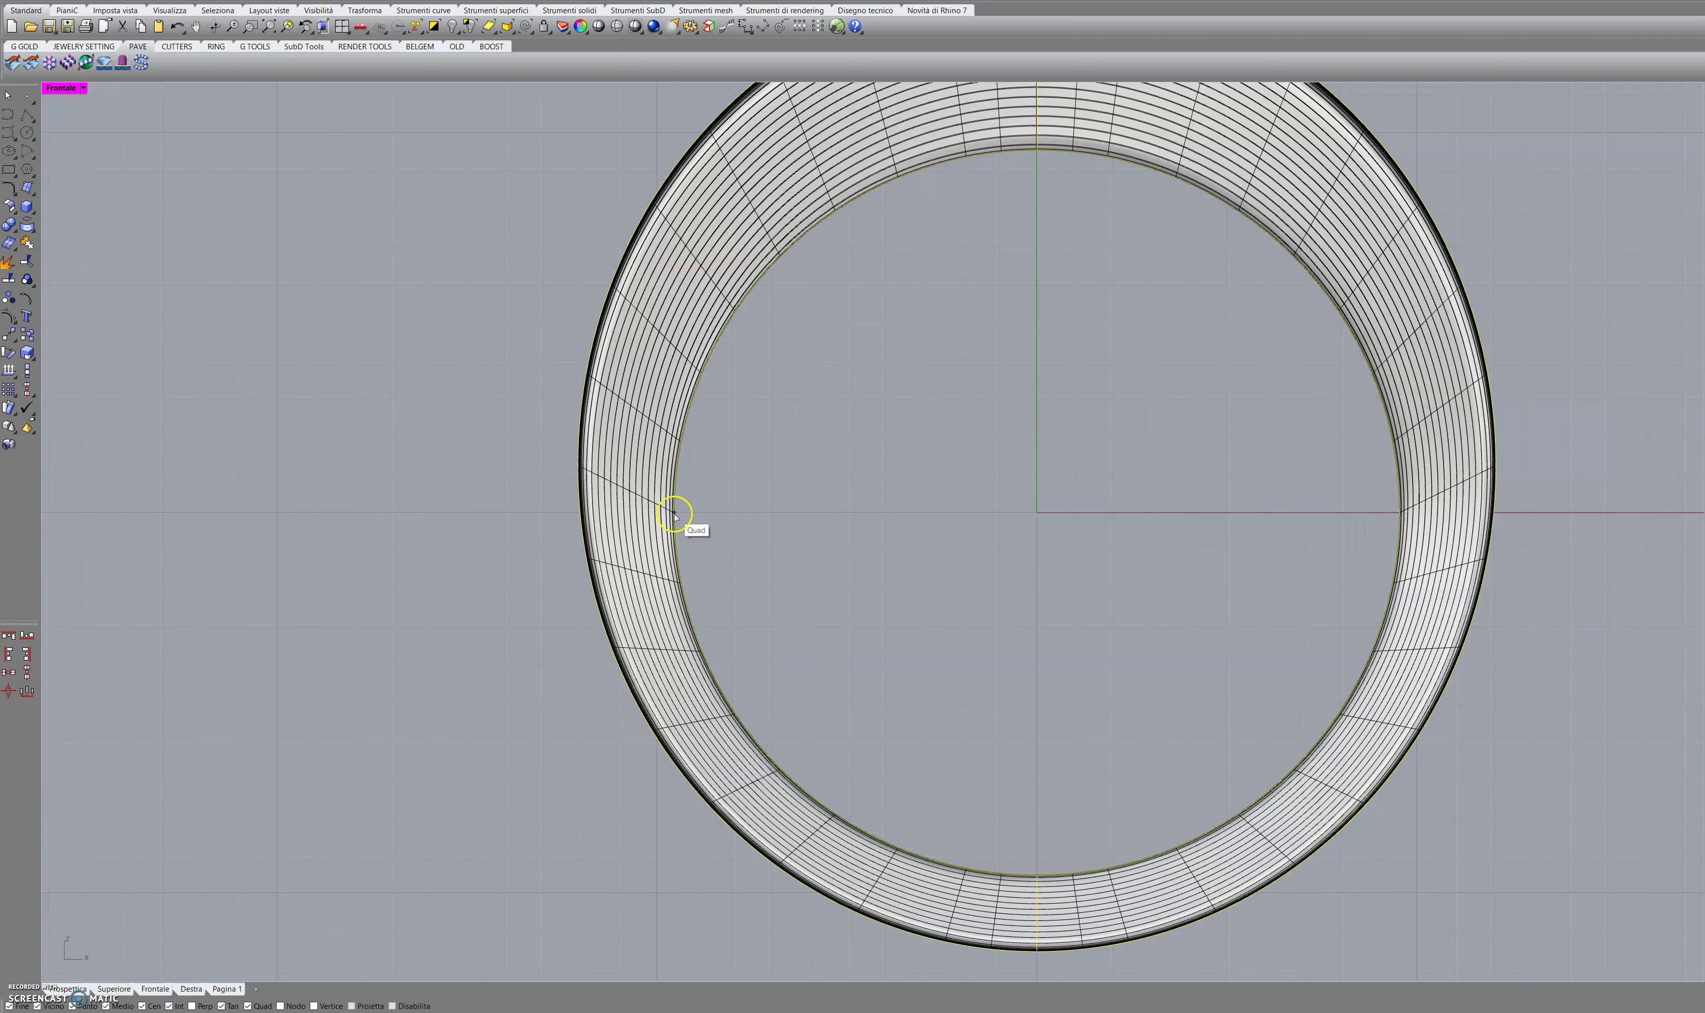
{"action": "left_click", "coordinate": [584, 509]}
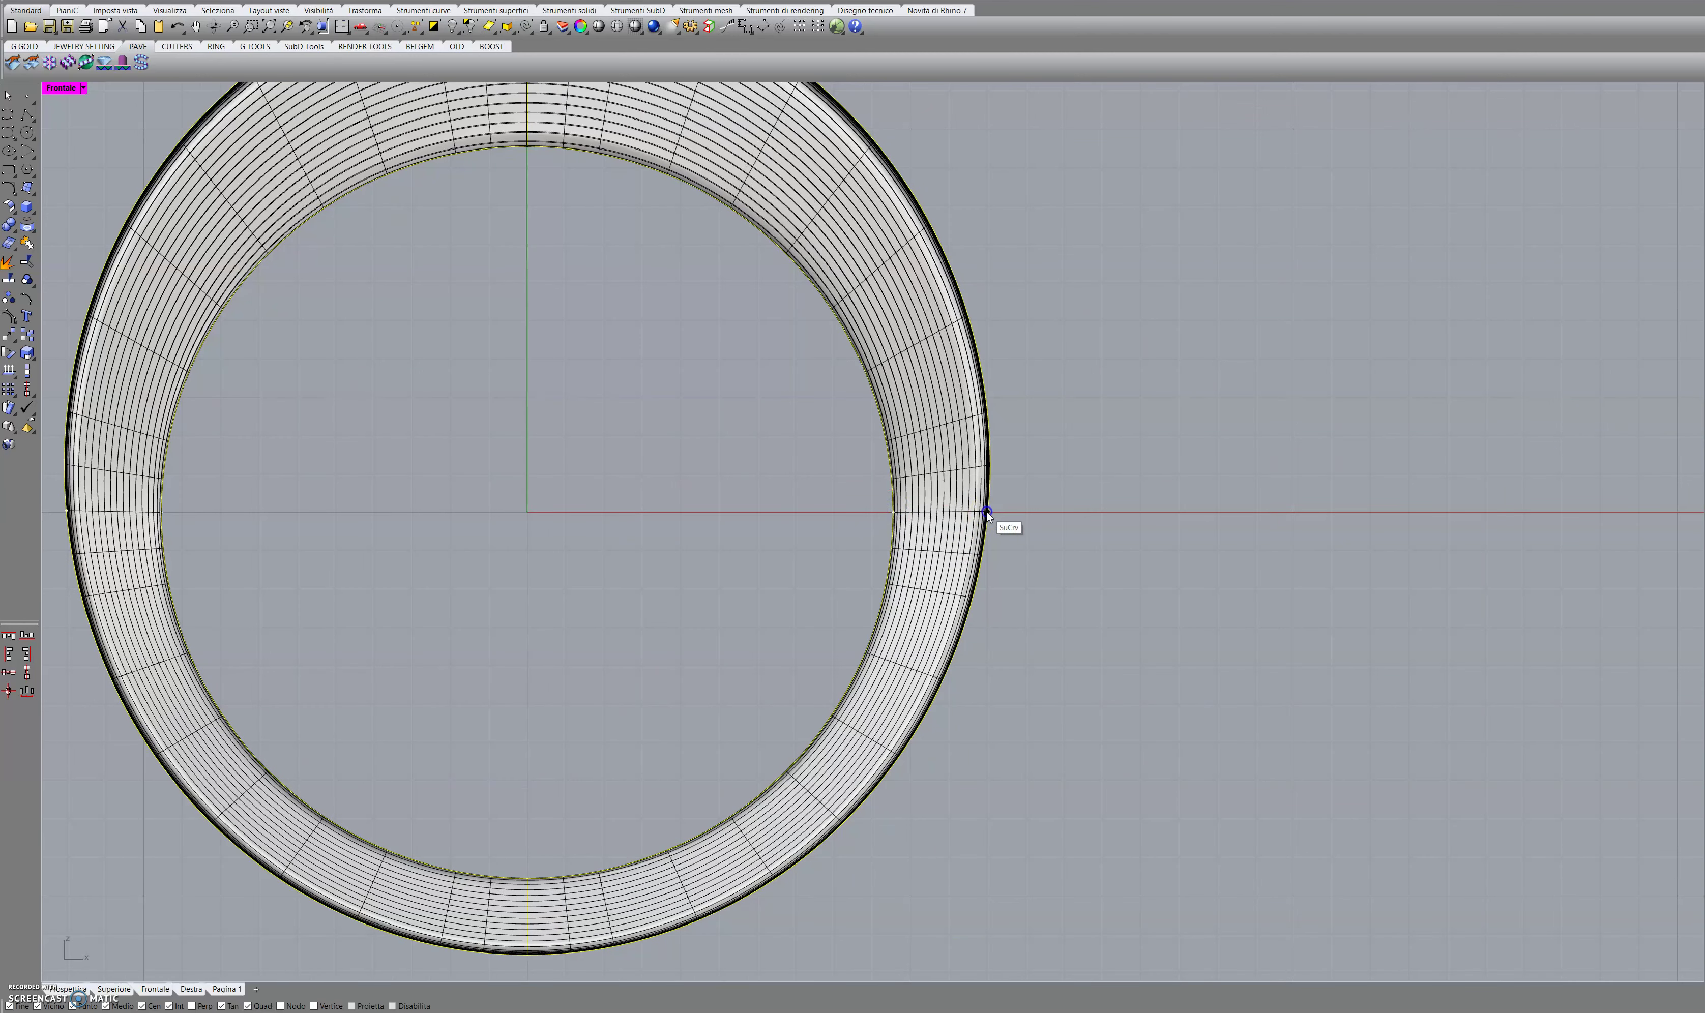
{"action": "scroll", "coordinate": [1107, 550], "scroll_direction": "down", "scroll_amount": 3}
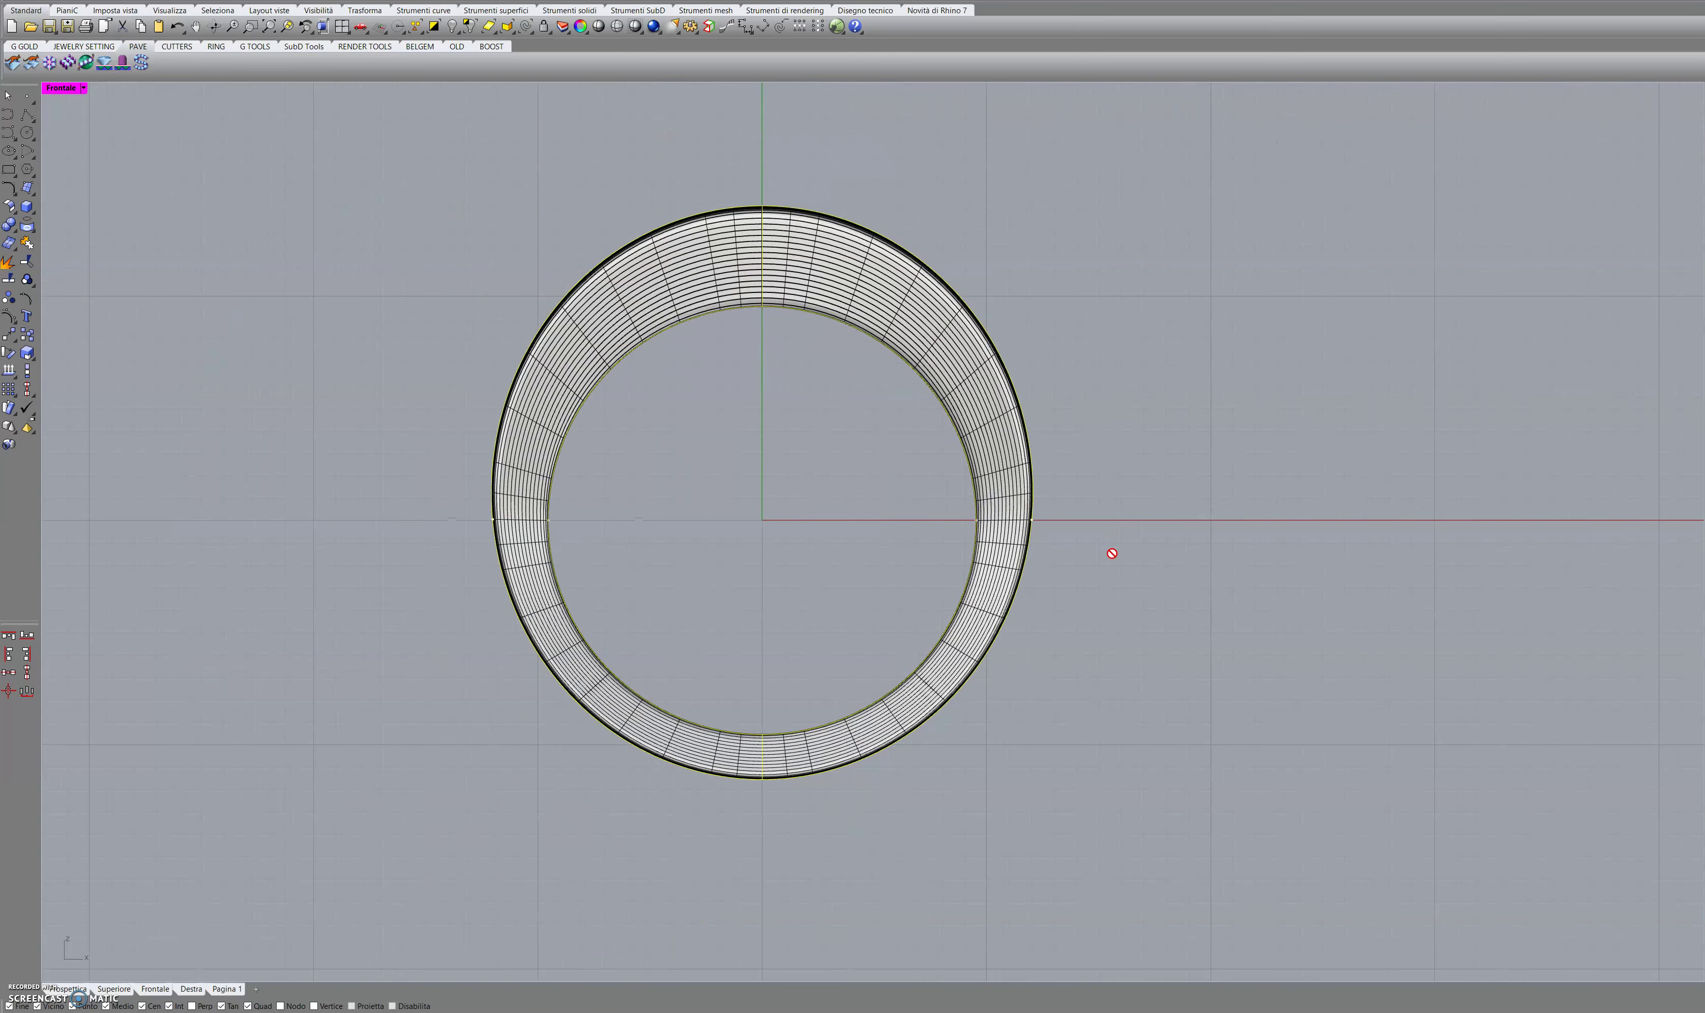
{"action": "right_click", "coordinate": [1112, 554]}
{"action": "left_click", "coordinate": [1495, 601]}
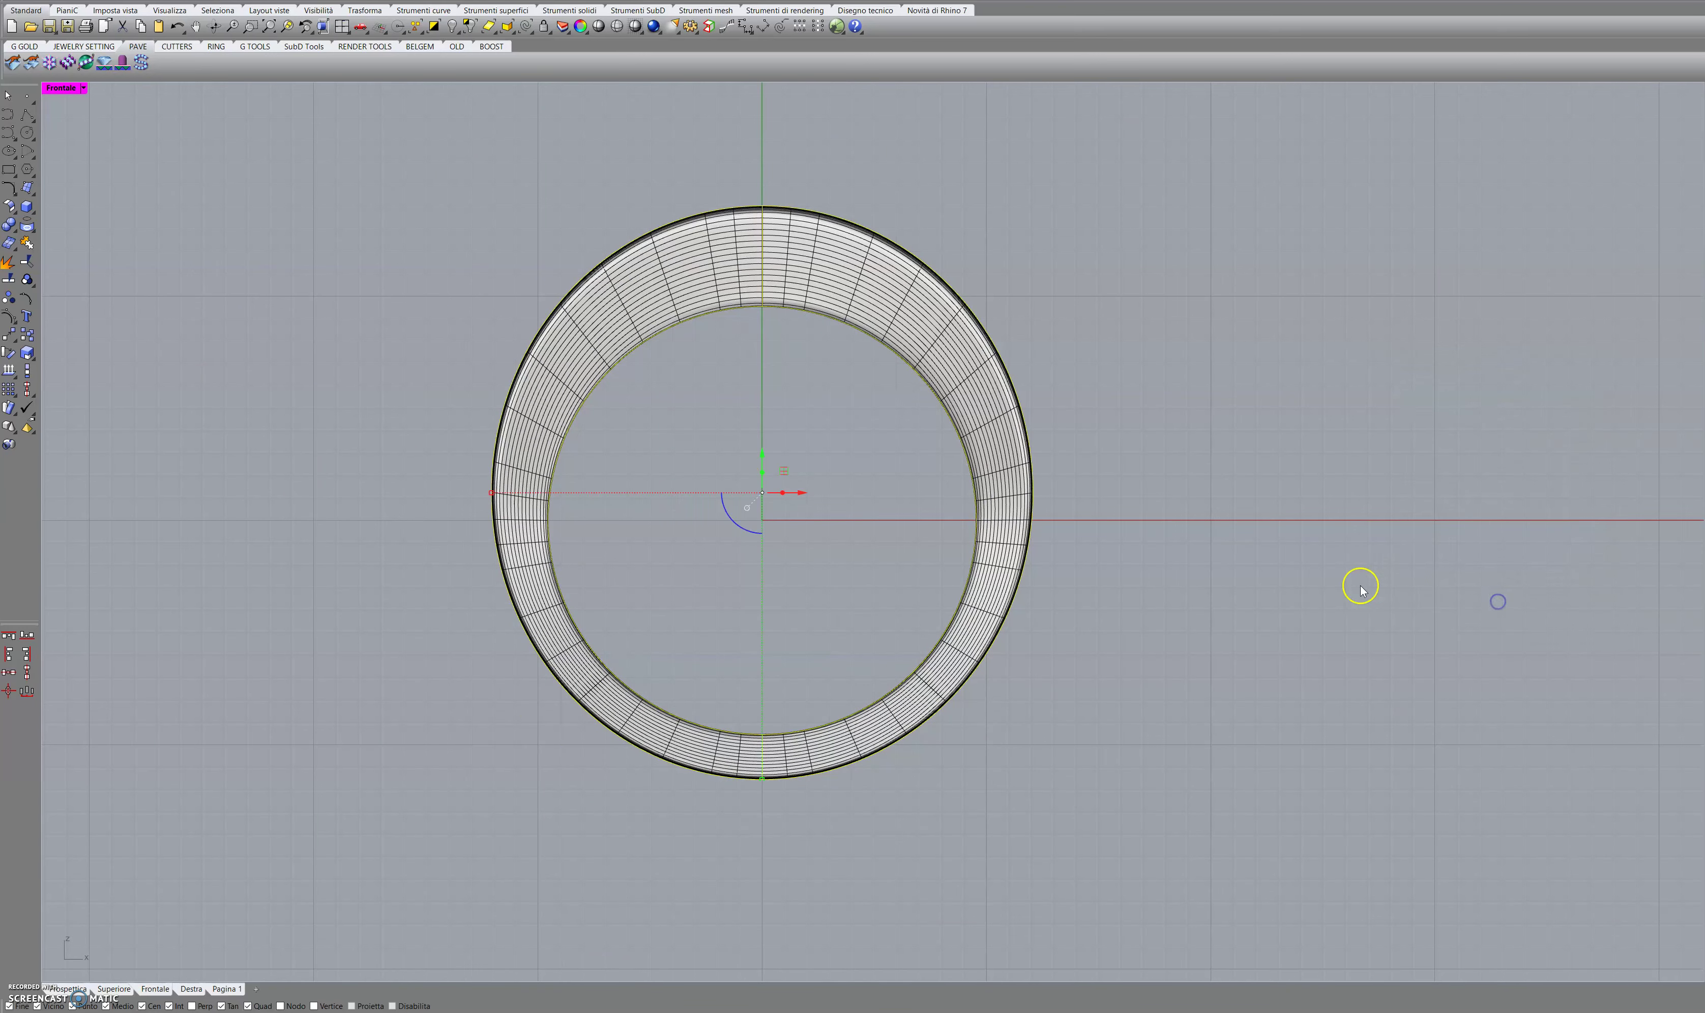
Show the ring band in perspective with the Rendered display mode.
{"action": "key", "text": "ctrl+Tab"}
{"action": "key", "text": "ctrl+Tab"}
{"action": "middle_click", "coordinate": [1290, 541]}
{"action": "left_click", "coordinate": [1290, 541]}
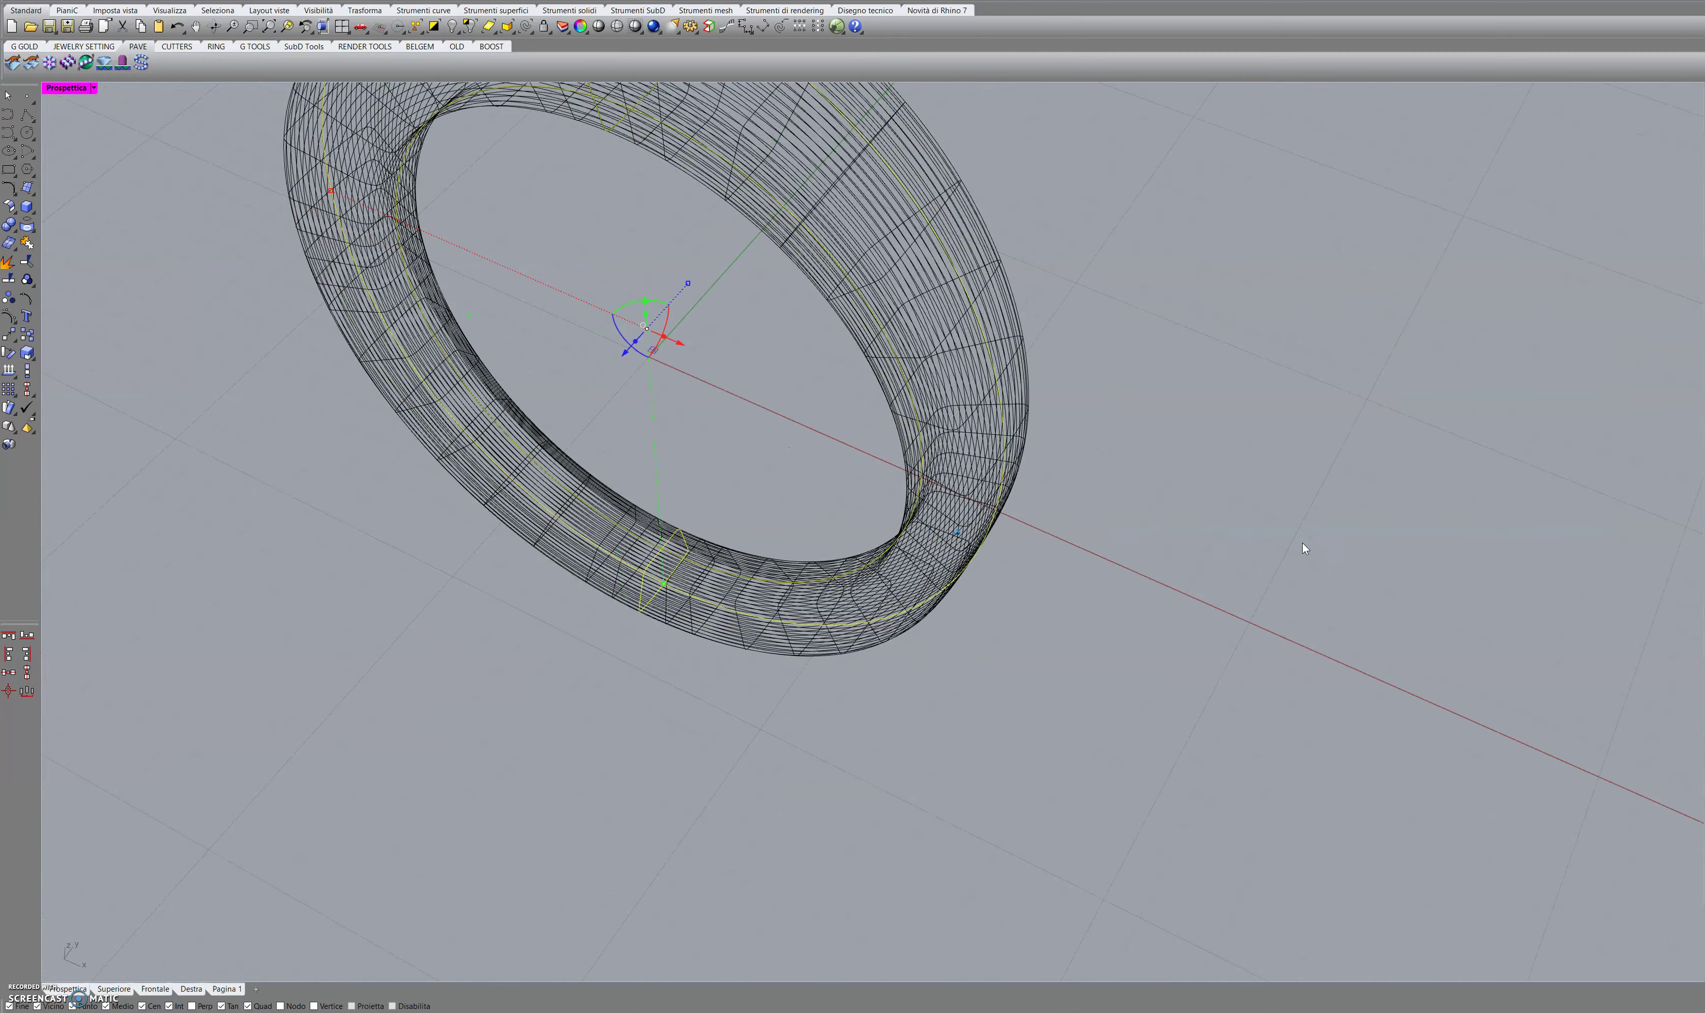
{"action": "key", "text": "ctrl+alt+r"}
{"action": "scroll", "coordinate": [1303, 541], "scroll_direction": "down", "scroll_amount": 3}
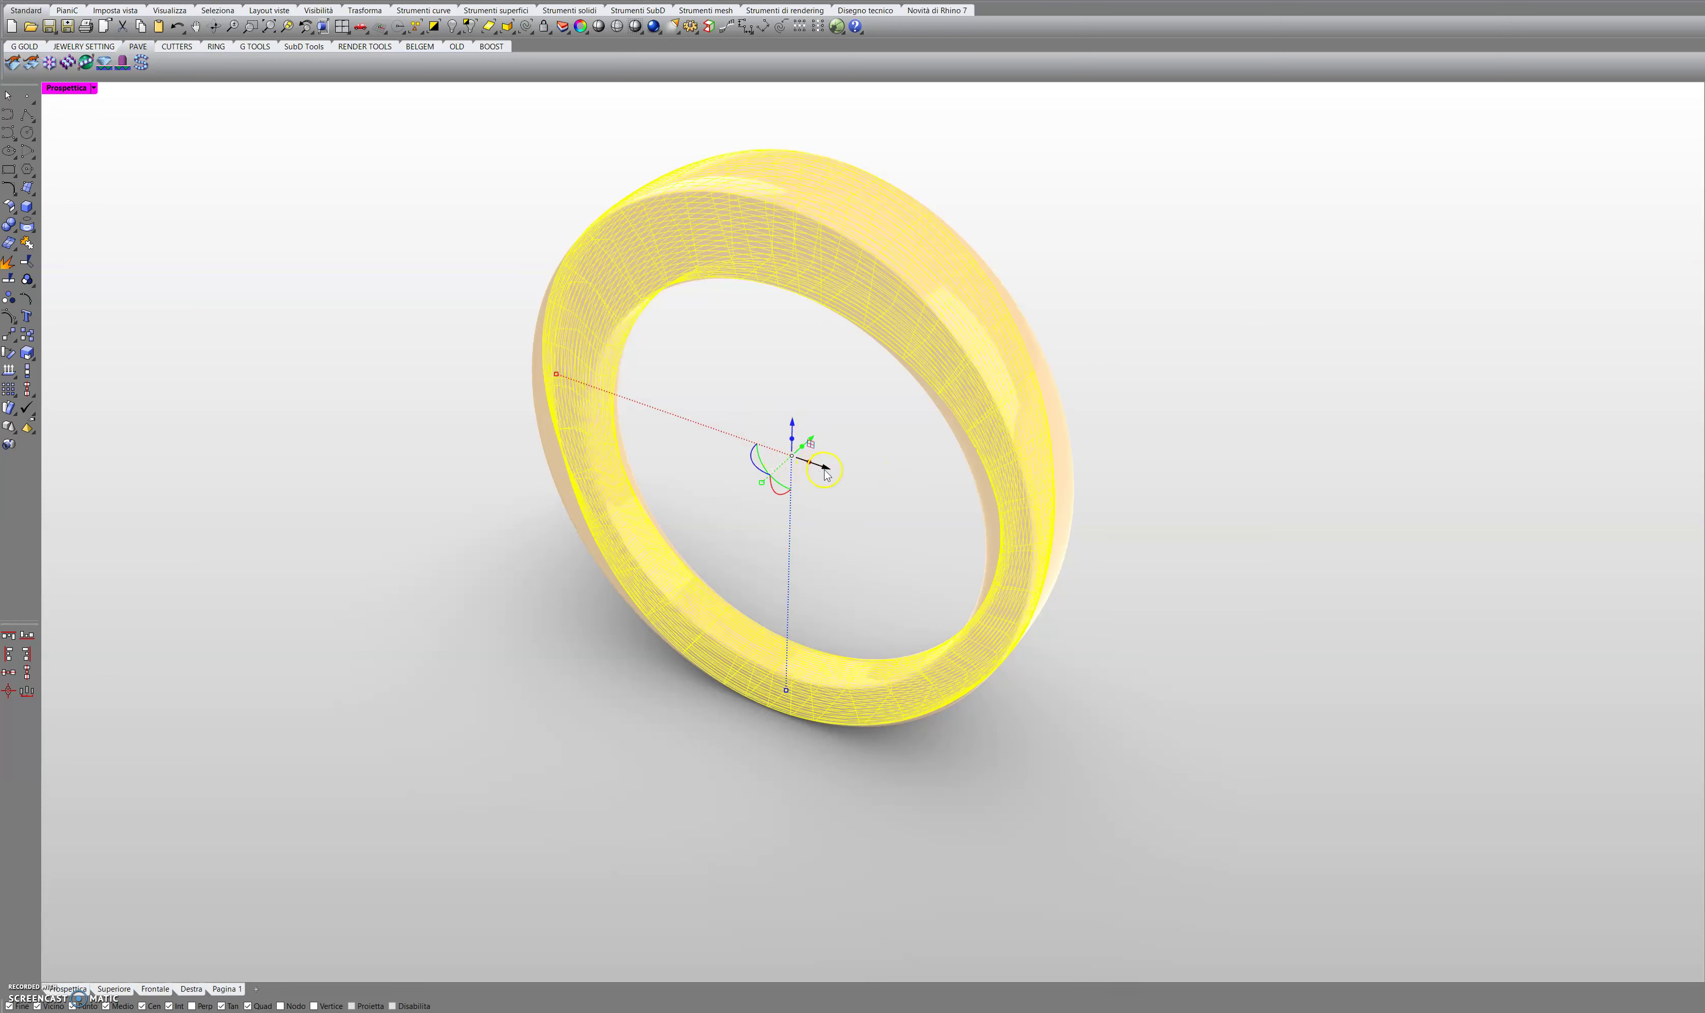
Try moving the ring surface aside along the X axis, and undo the move.
{"action": "left_click_drag", "start_coordinate": [825, 473], "coordinate": [1376, 733]}
{"action": "key", "text": "ctrl+y"}
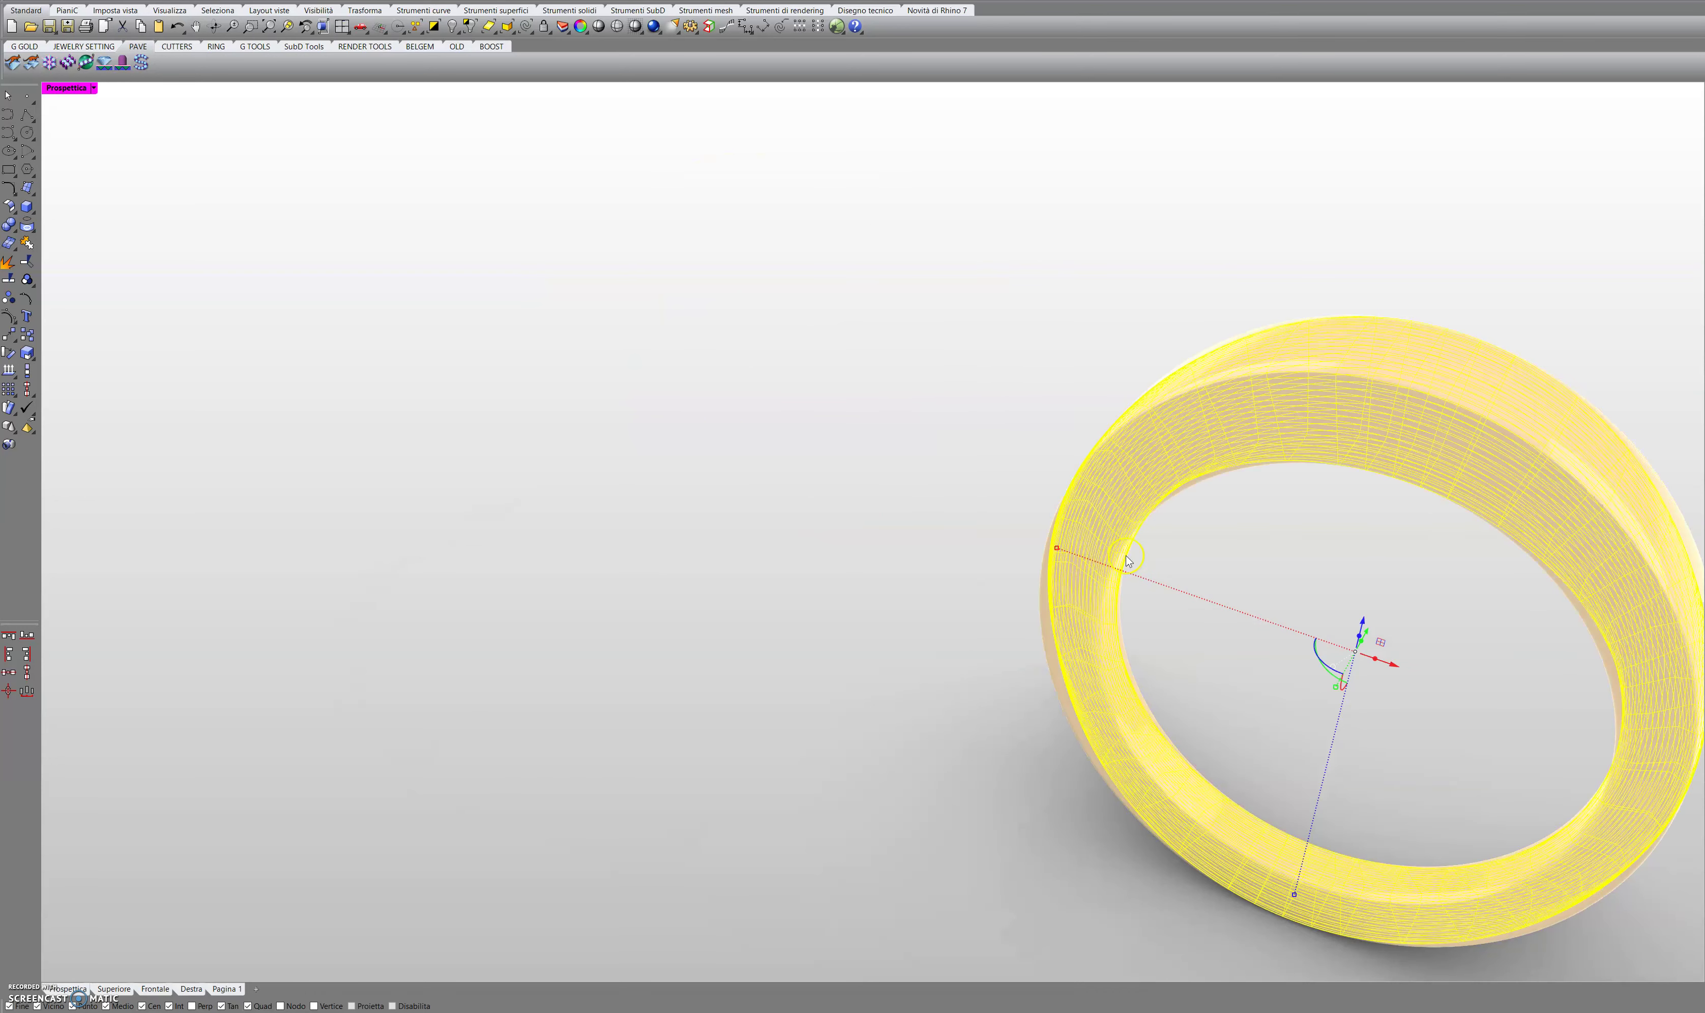
{"action": "key", "text": "ctrl+z"}
{"action": "left_click", "coordinate": [1065, 505]}
Switch to wireframe, clear the overlapping red ring surface from view, and inspect the remaining band's isocurves in shaded display.
{"action": "key", "text": "ctrl+alt+w"}
{"action": "left_click", "coordinate": [1013, 517]}
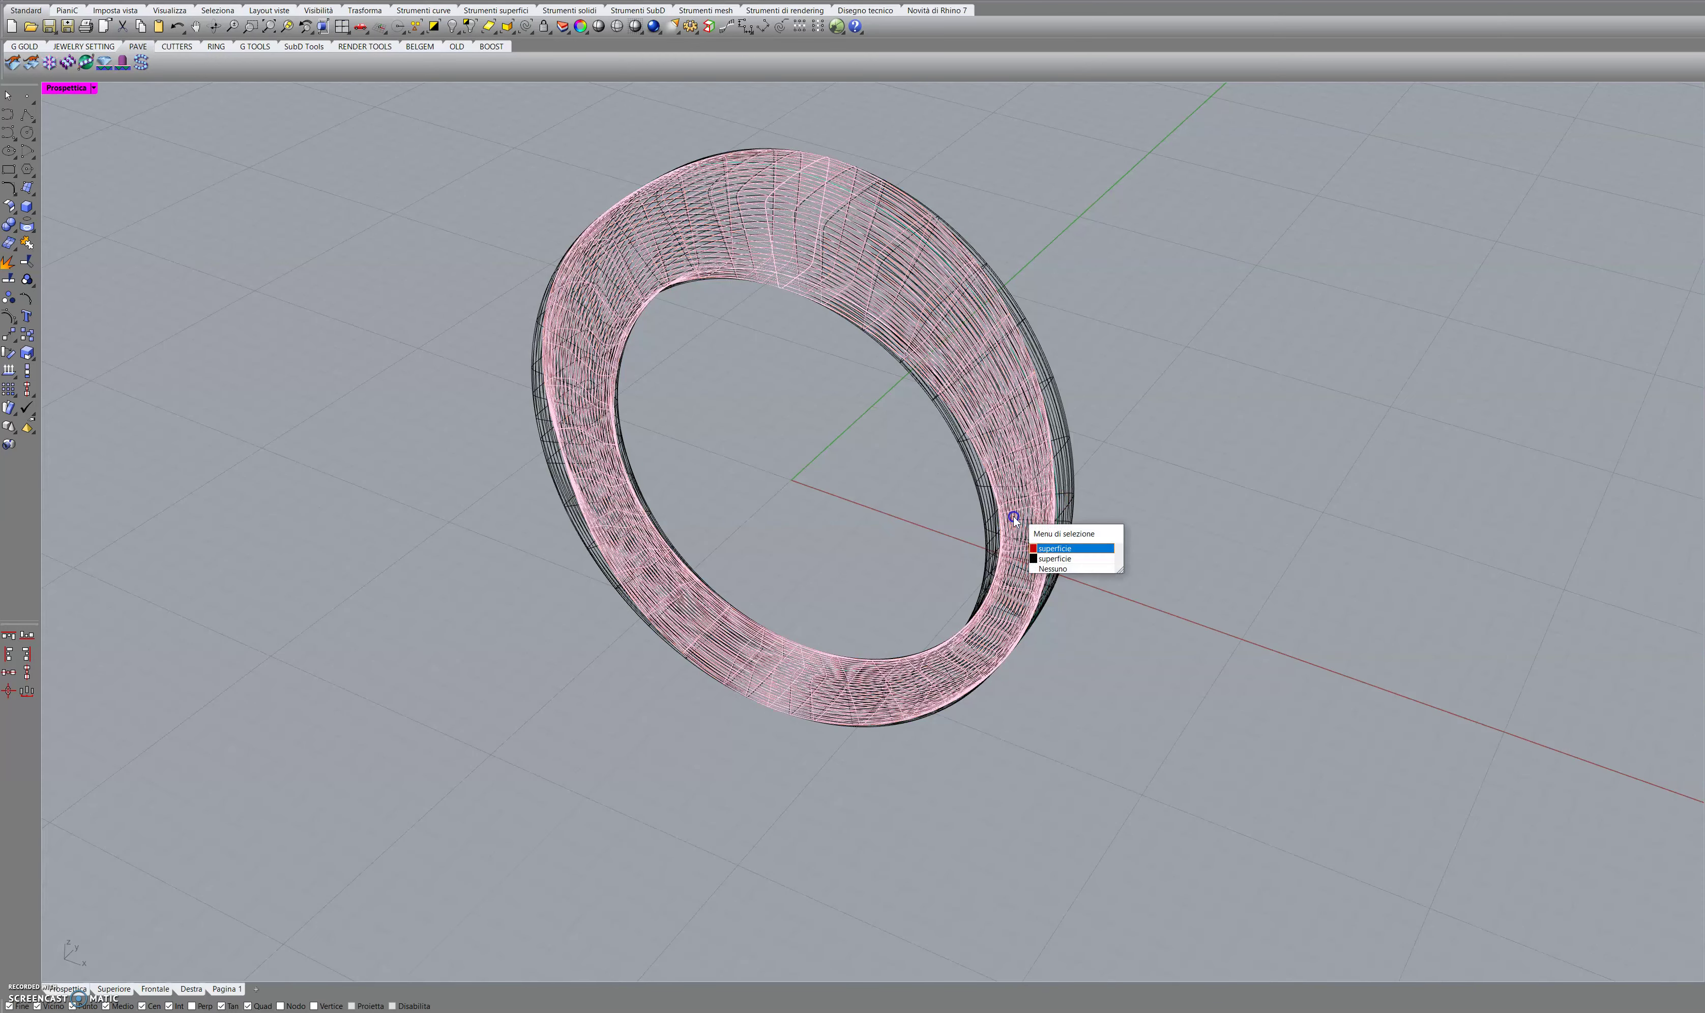
{"action": "left_click", "coordinate": [1046, 533]}
{"action": "middle_click", "coordinate": [1008, 519]}
{"action": "left_click", "coordinate": [1017, 522]}
{"action": "scroll", "coordinate": [1019, 524], "scroll_direction": "up", "scroll_amount": 4}
{"action": "mouse_move", "coordinate": [1019, 526]}
{"action": "right_mouse_down"}
{"action": "mouse_move", "coordinate": [913, 521]}
{"action": "mouse_move", "coordinate": [512, 386]}
{"action": "mouse_move", "coordinate": [528, 408]}
{"action": "right_mouse_up"}
{"action": "middle_click", "coordinate": [528, 408]}
{"action": "left_click", "coordinate": [528, 408]}
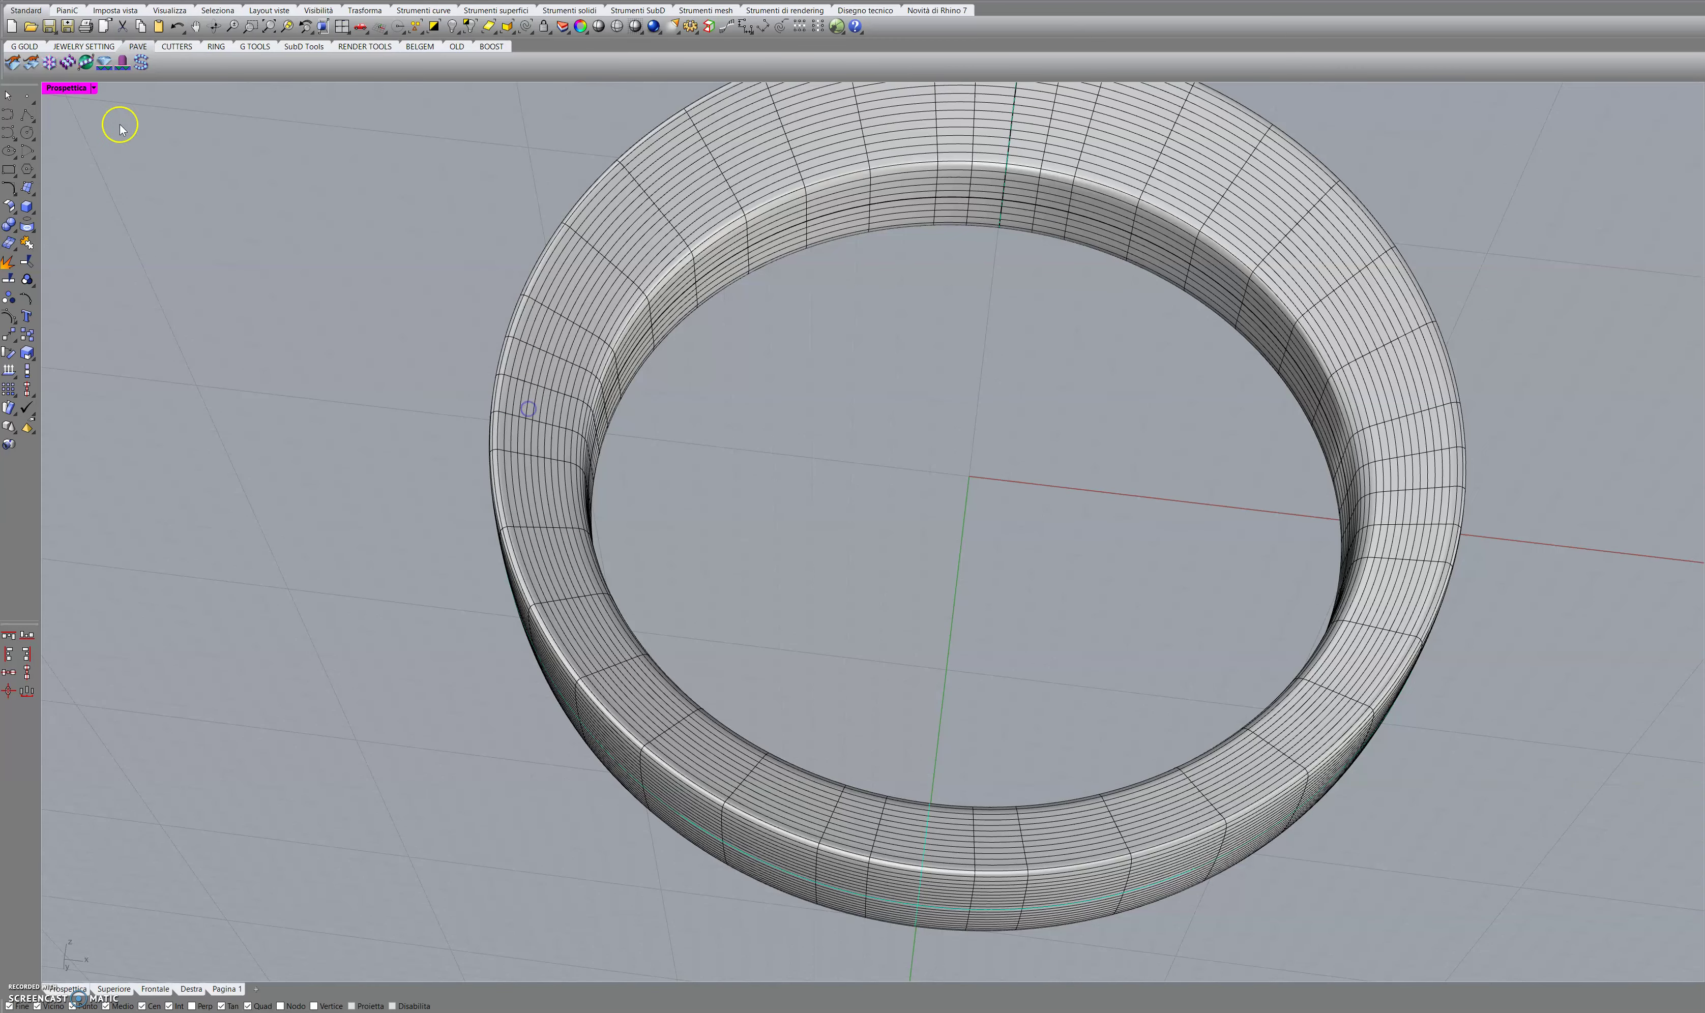